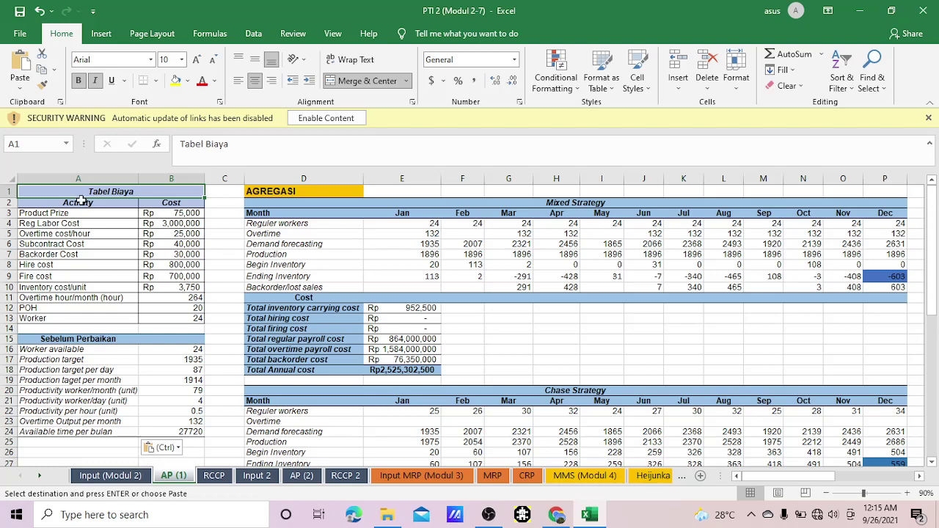
# Review the Tabel Biaya activities from Product Prize to Worker, including the formula behind Overtime hour/month.
pyautogui.moveTo(79, 192); pyautogui.dragTo(160, 434)
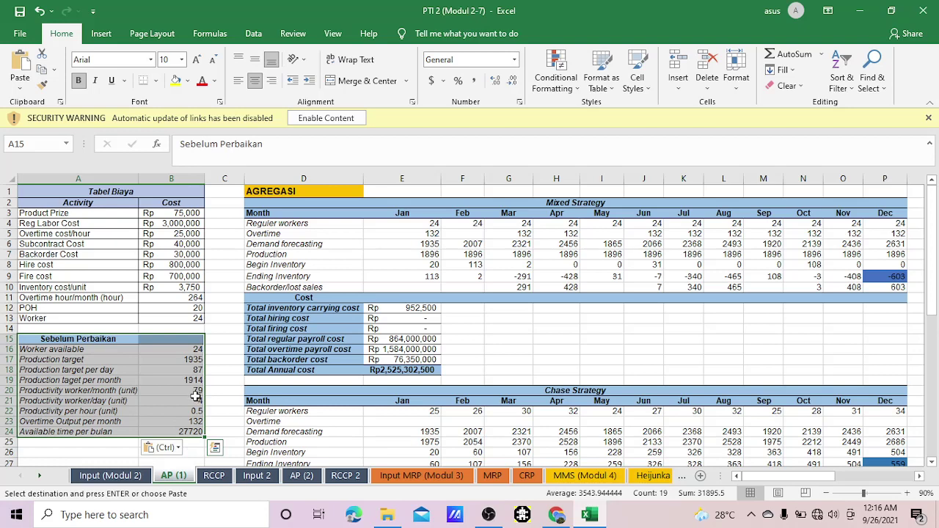
pyautogui.click(127, 298)
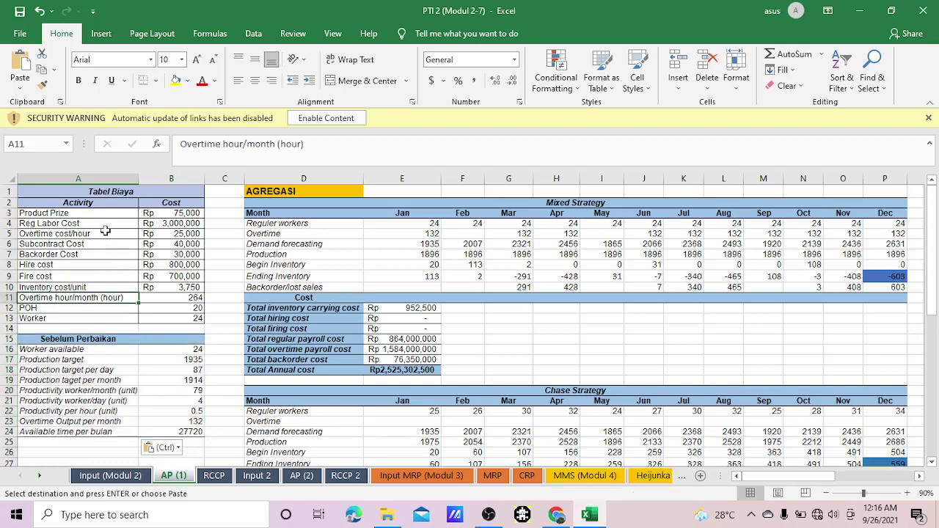
pyautogui.moveTo(94, 215); pyautogui.dragTo(111, 283)
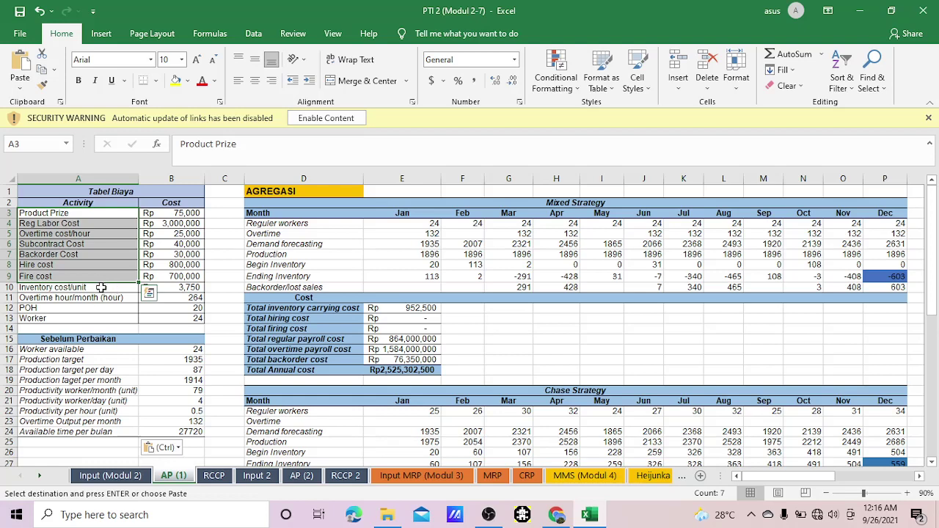
pyautogui.click(91, 297)
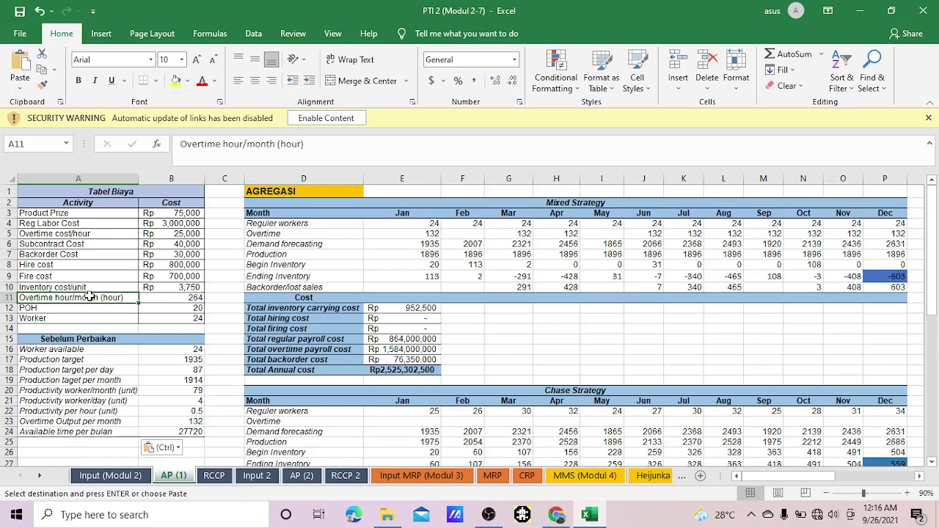
pyautogui.click(176, 350)
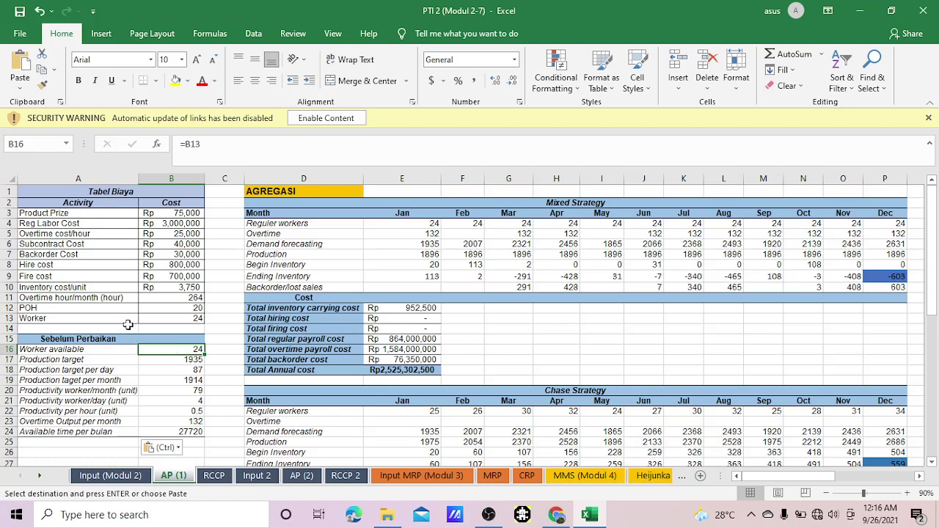
pyautogui.click(98, 298)
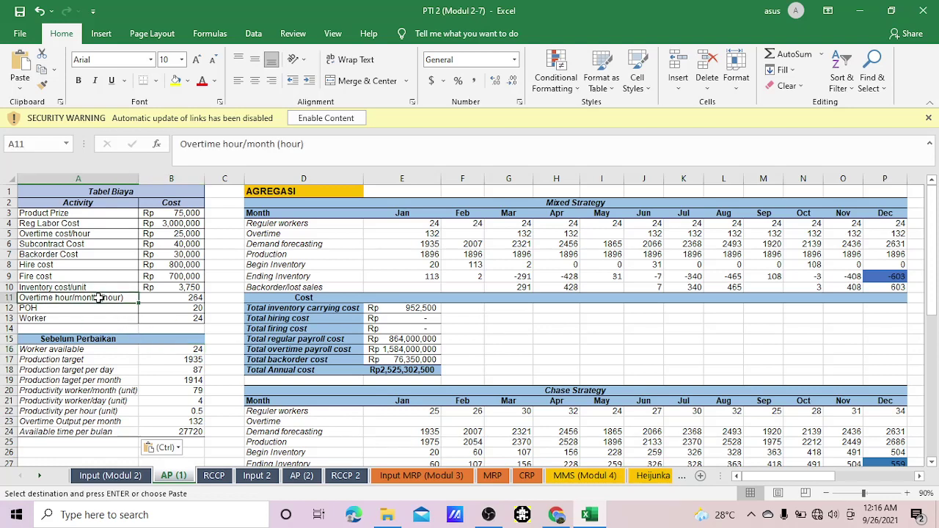
pyautogui.click(156, 301)
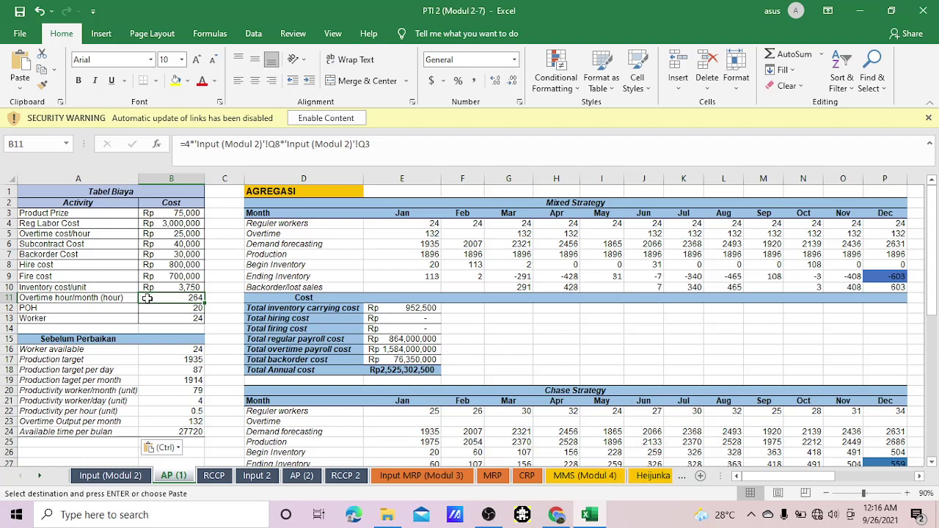
pyautogui.click(121, 310)
pyautogui.click(122, 317)
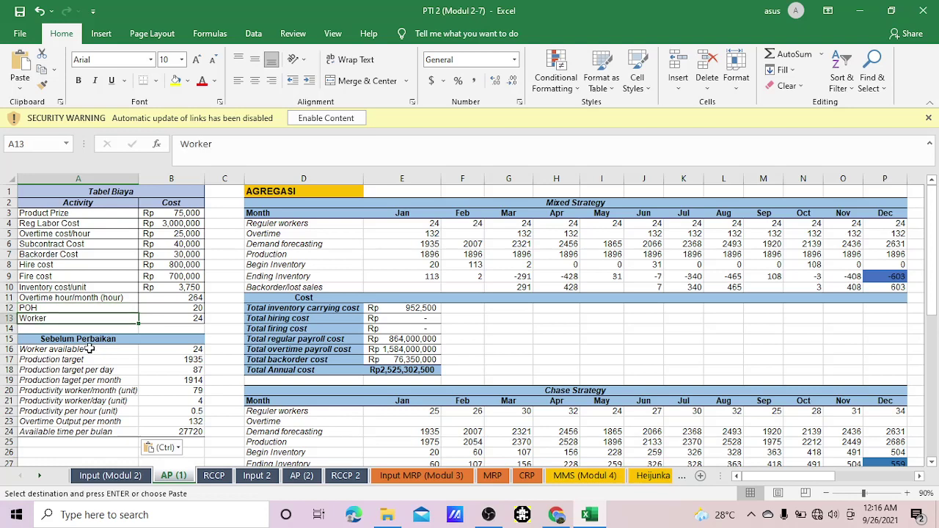
# Review the Sebelum Perbaikan table as a whole, including its productivity, overtime output and available time rows.
pyautogui.moveTo(75, 338); pyautogui.dragTo(73, 360)
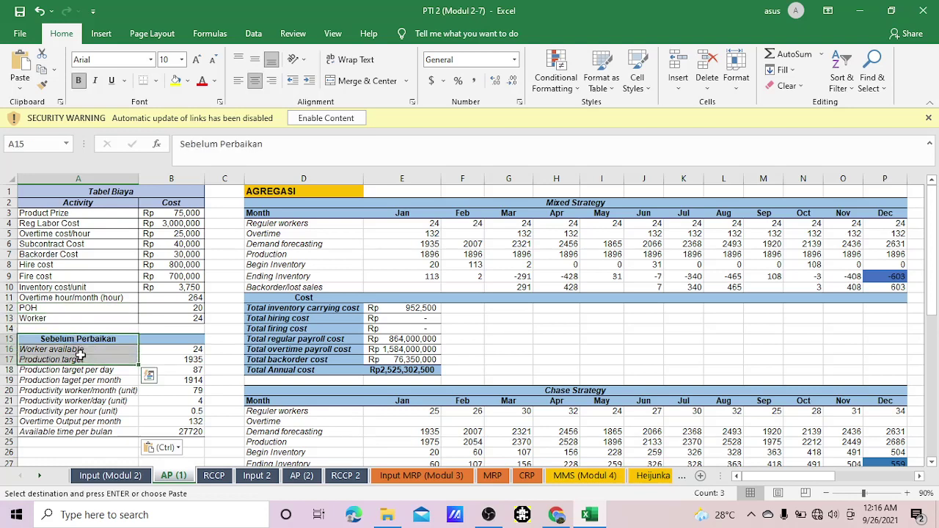
pyautogui.click(73, 351)
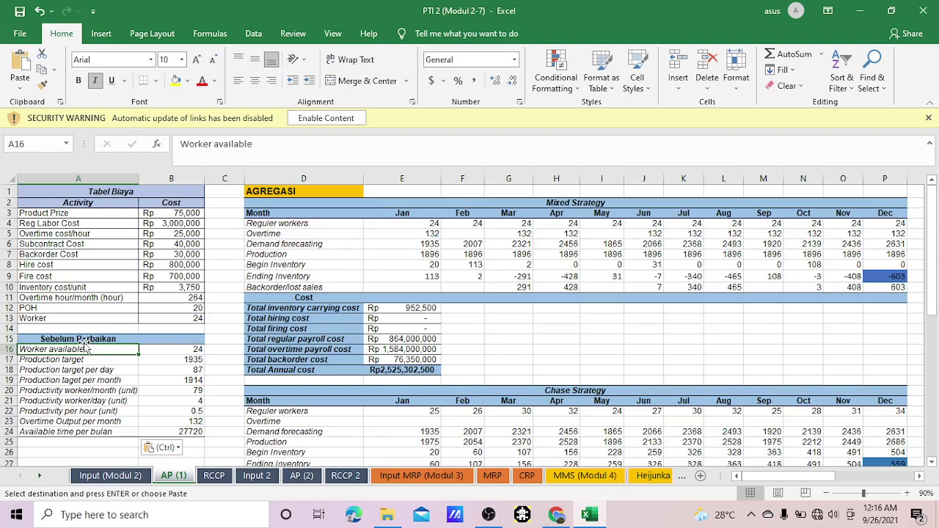
pyautogui.moveTo(77, 339); pyautogui.dragTo(163, 431)
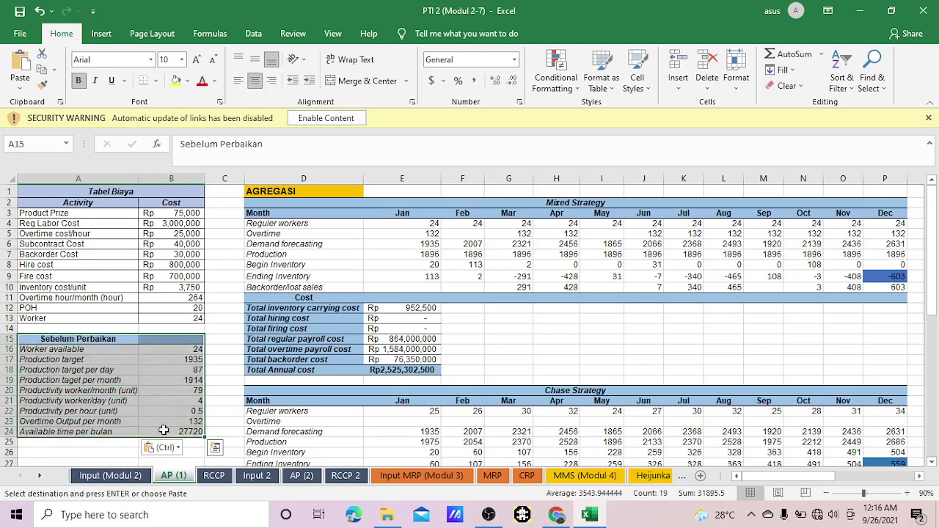
pyautogui.click(94, 361)
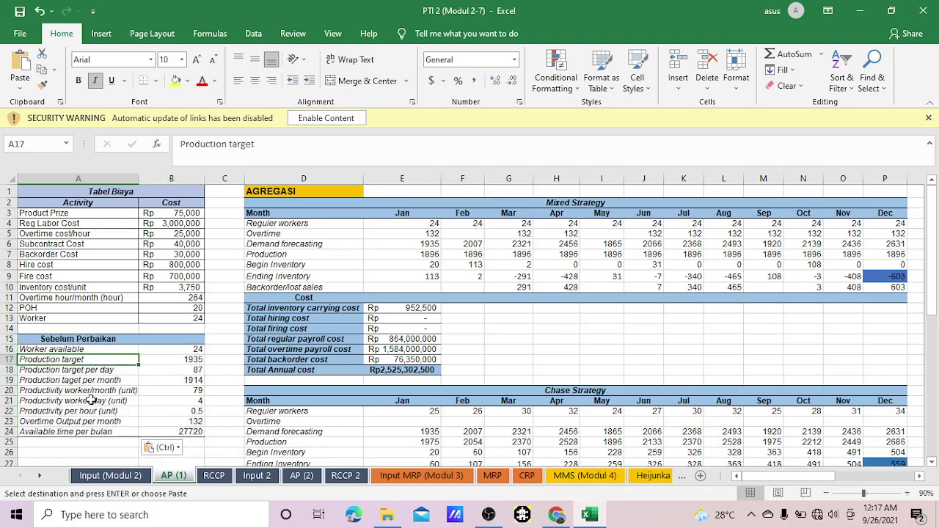
pyautogui.moveTo(75, 390); pyautogui.dragTo(150, 432)
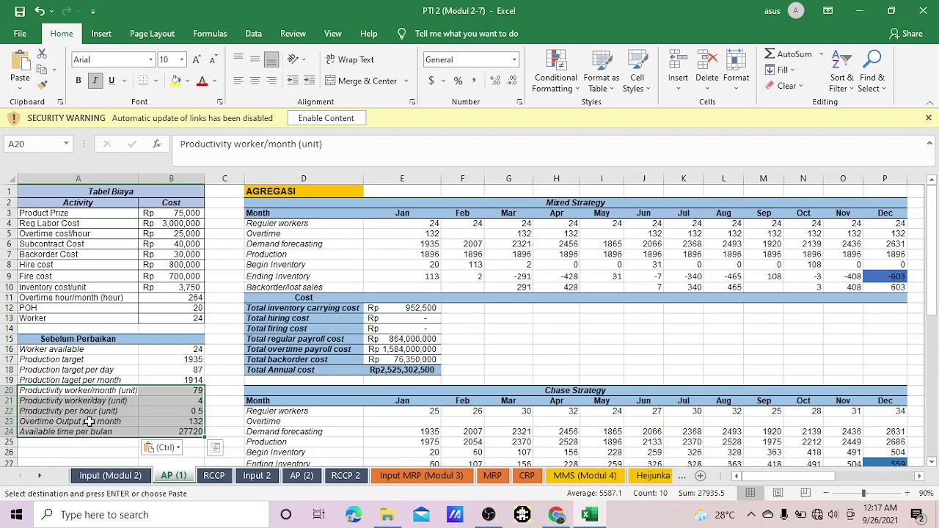
# Inspect the source references of Worker available and Production target in the Sebelum Perbaikan table.
pyautogui.click(59, 351)
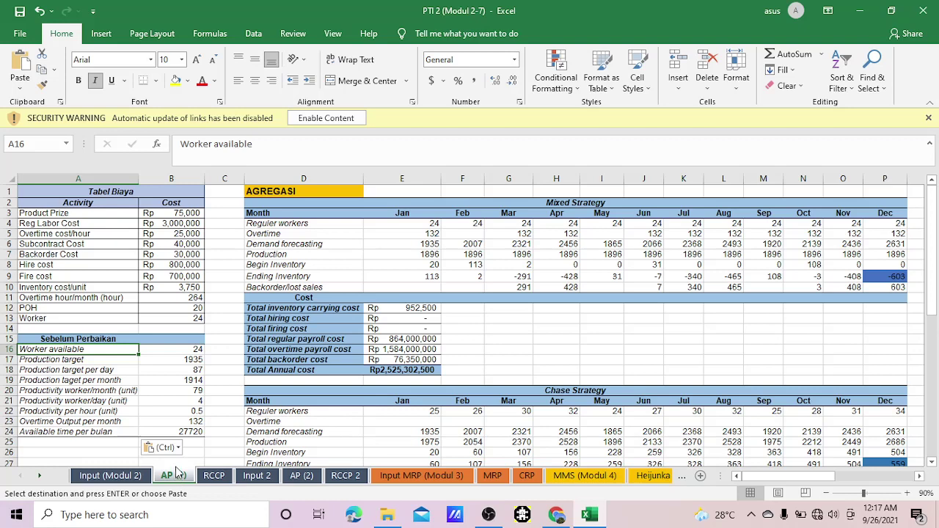
pyautogui.click(179, 350)
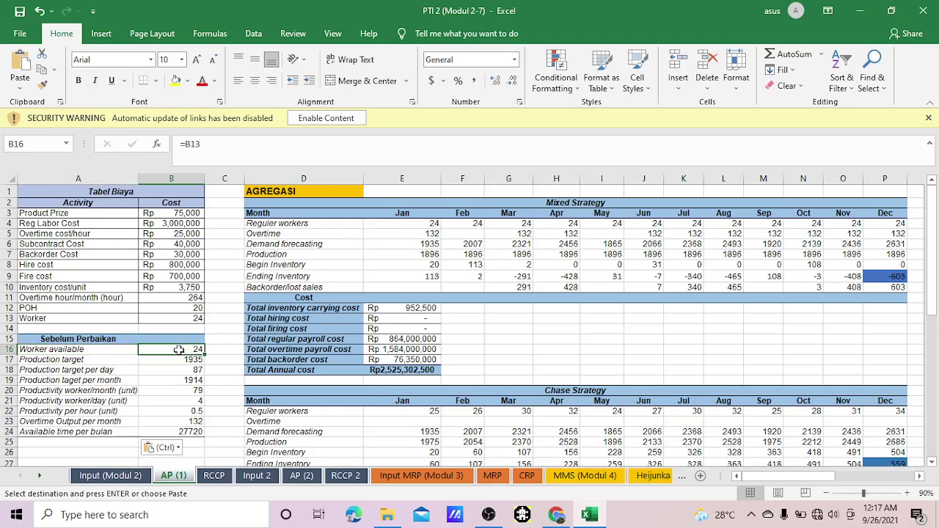
pyautogui.click(113, 360)
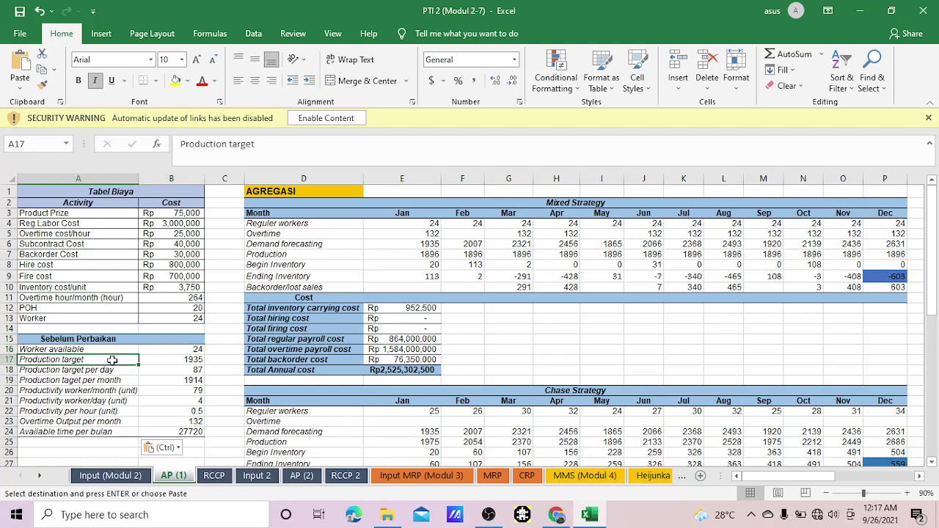
pyautogui.click(159, 360)
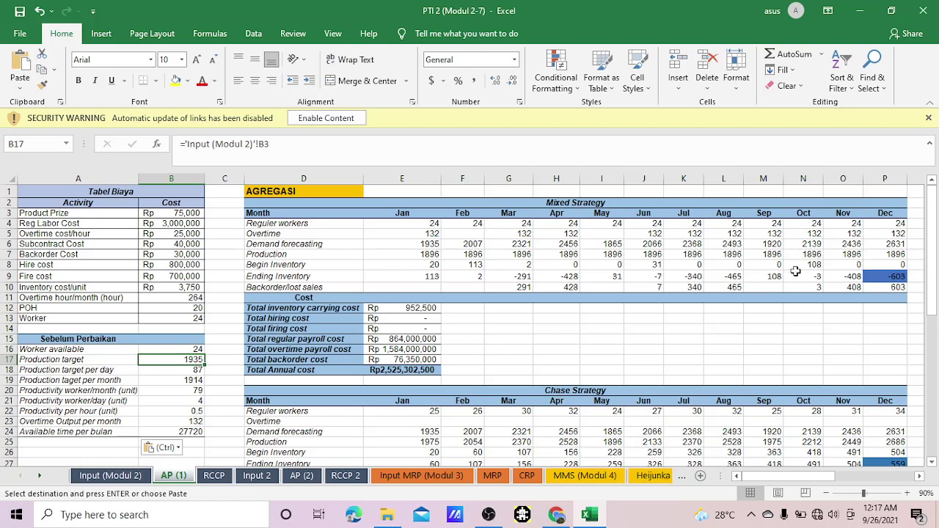
# Inspect how the Production target per day formula in B18 derives from the production target.
pyautogui.click(122, 368)
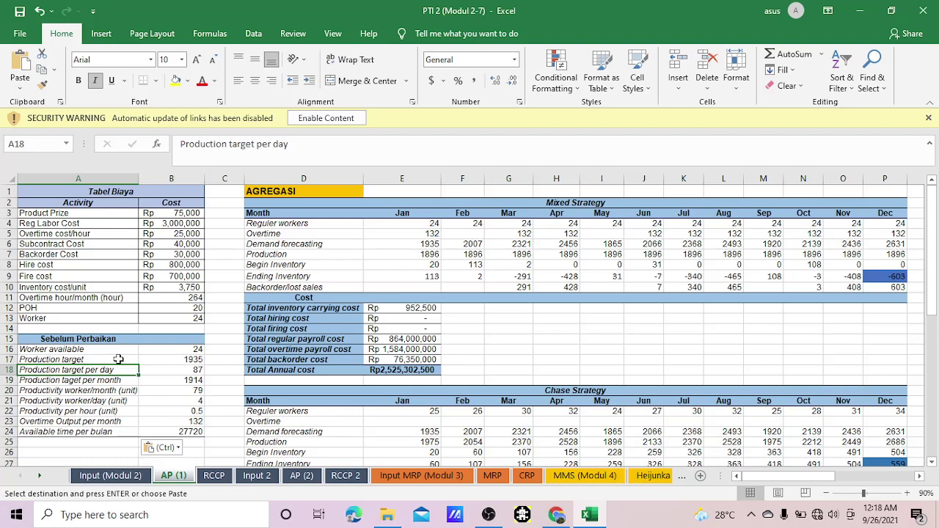
pyautogui.click(118, 360)
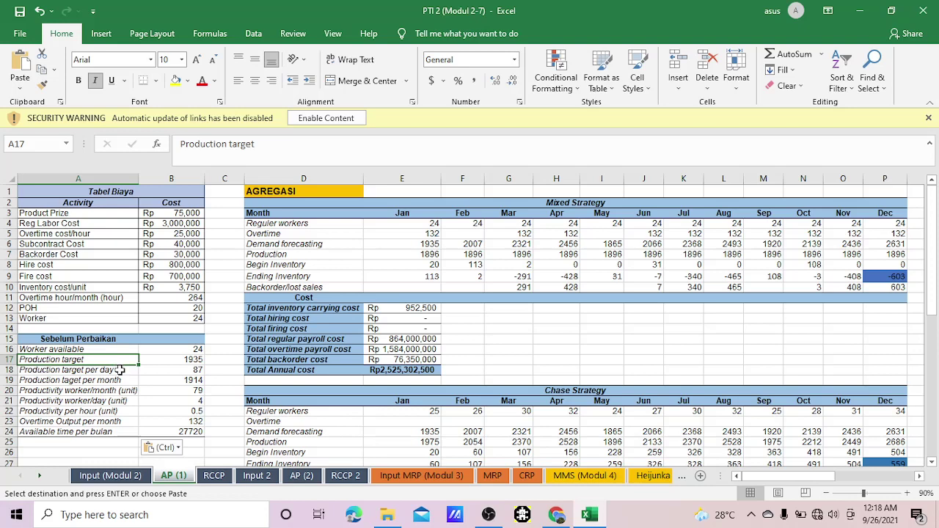
pyautogui.click(120, 370)
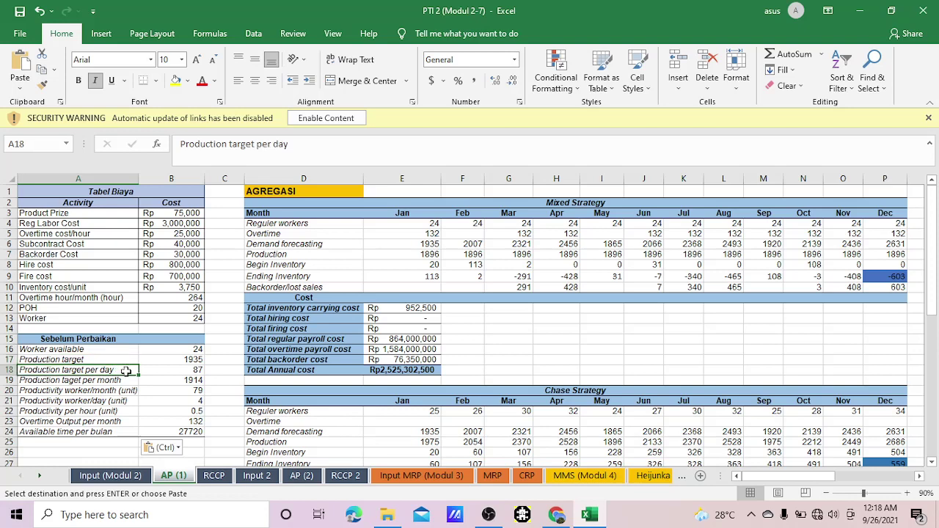
pyautogui.doubleClick(158, 369)
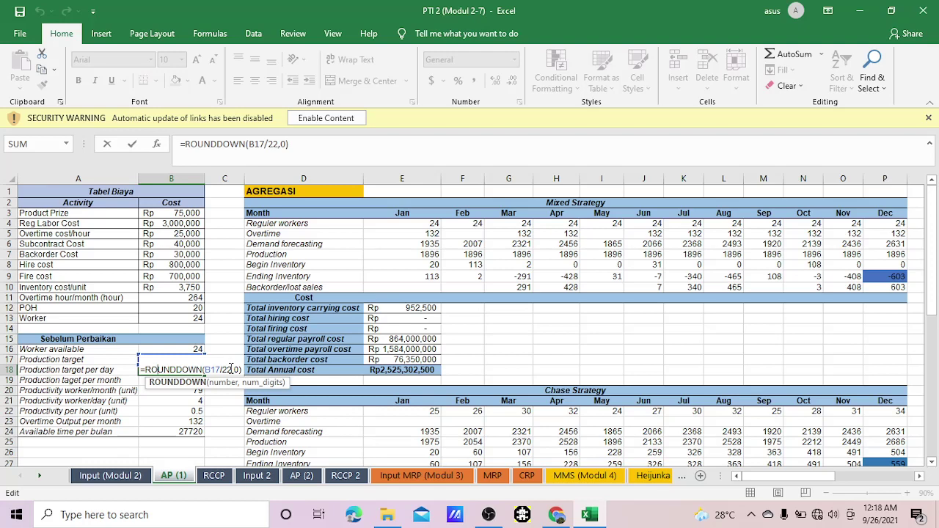
pyautogui.click(166, 358)
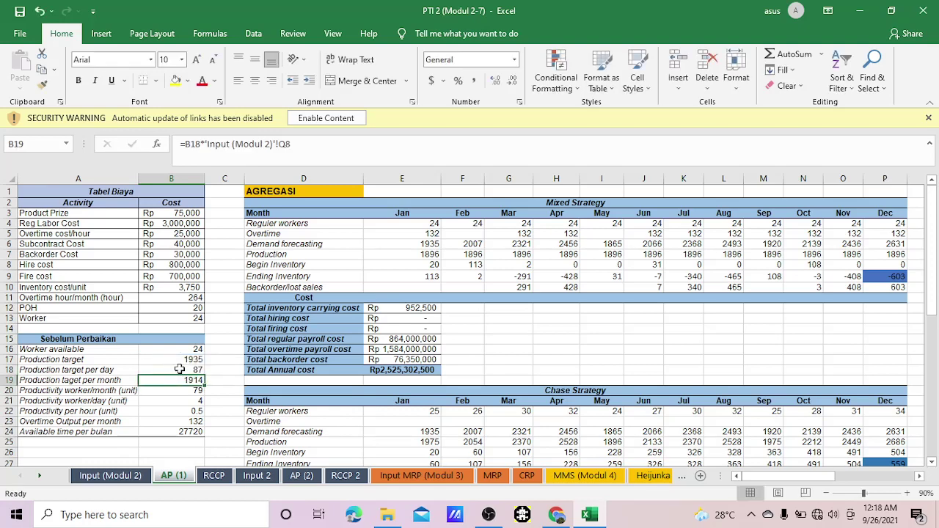
pyautogui.click(178, 367)
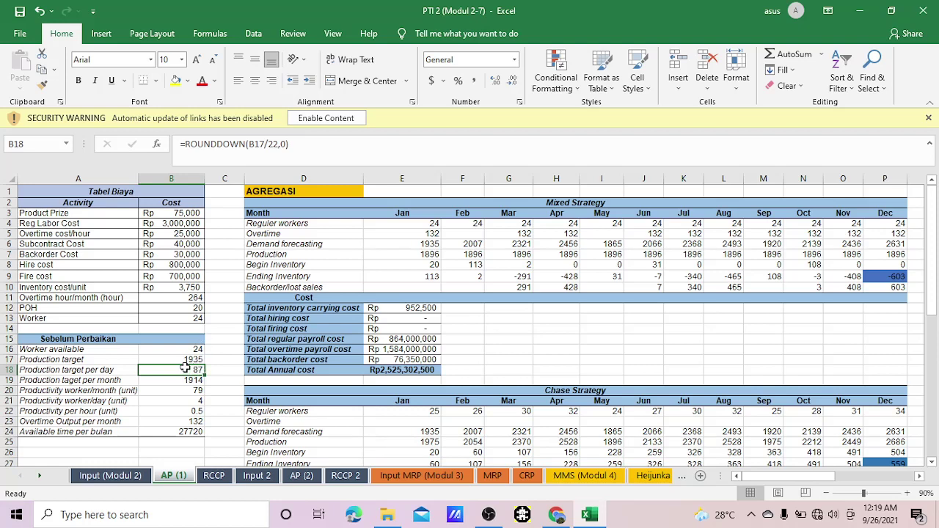
# Inspect the monthly production target formula in B19 and compare its result with the original Production target.
pyautogui.click(127, 383)
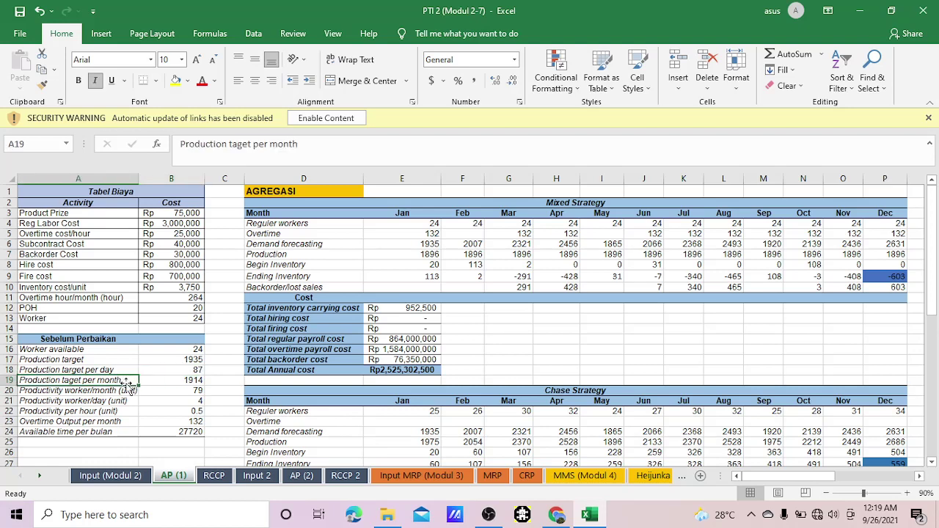
pyautogui.click(184, 380)
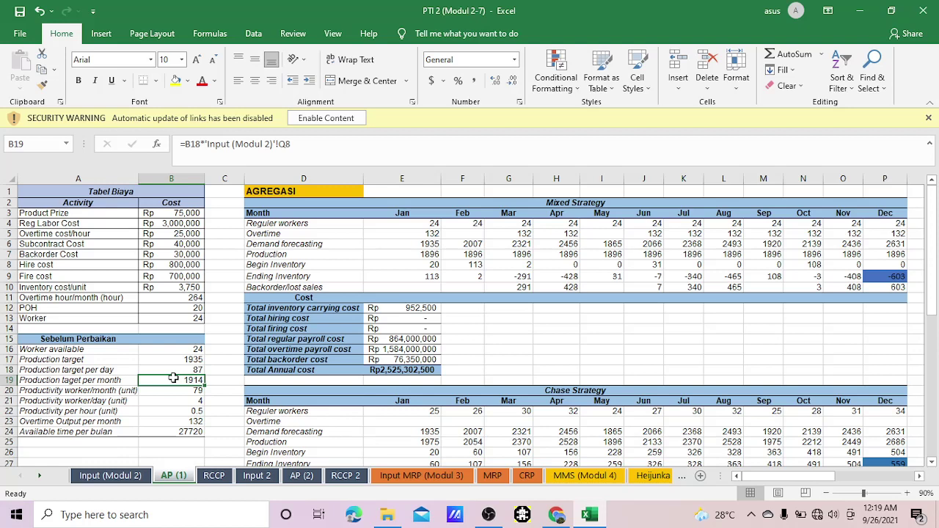
pyautogui.doubleClick(173, 378)
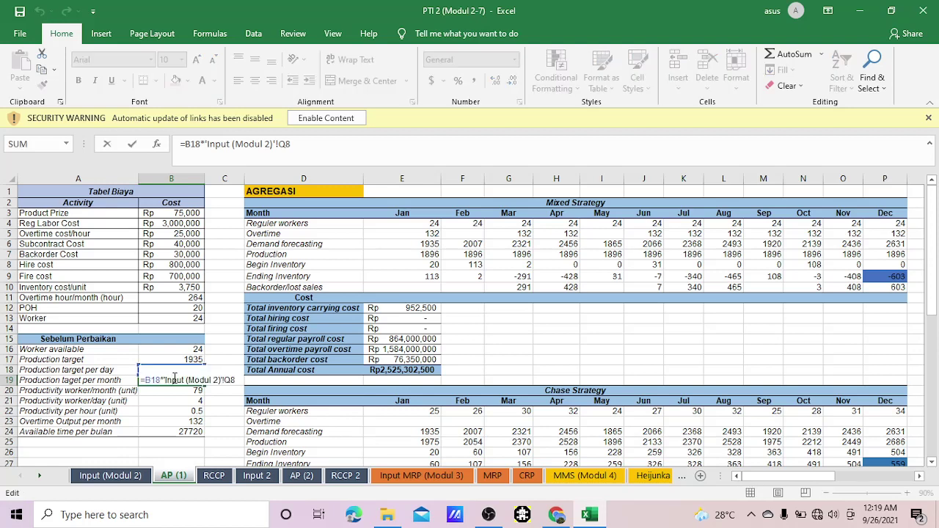
pyautogui.click(169, 381)
pyautogui.press('Return')
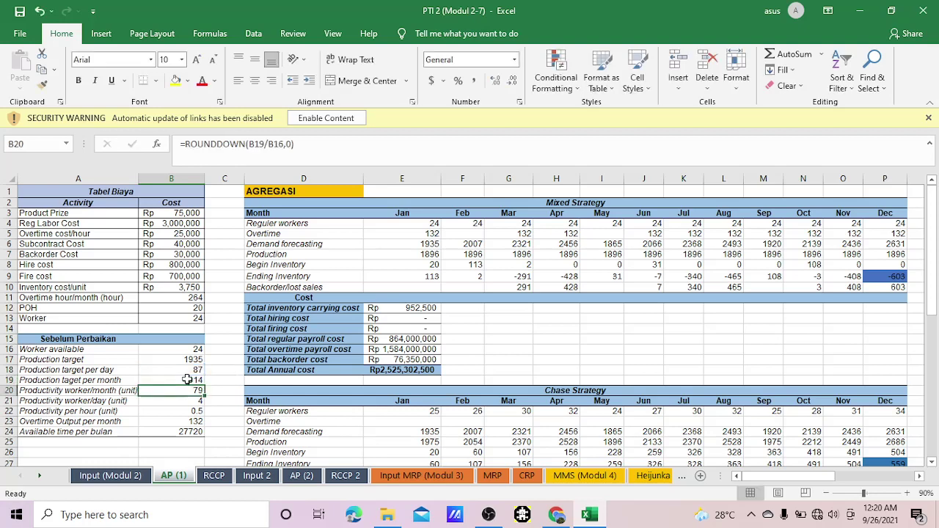
pyautogui.press('Up')
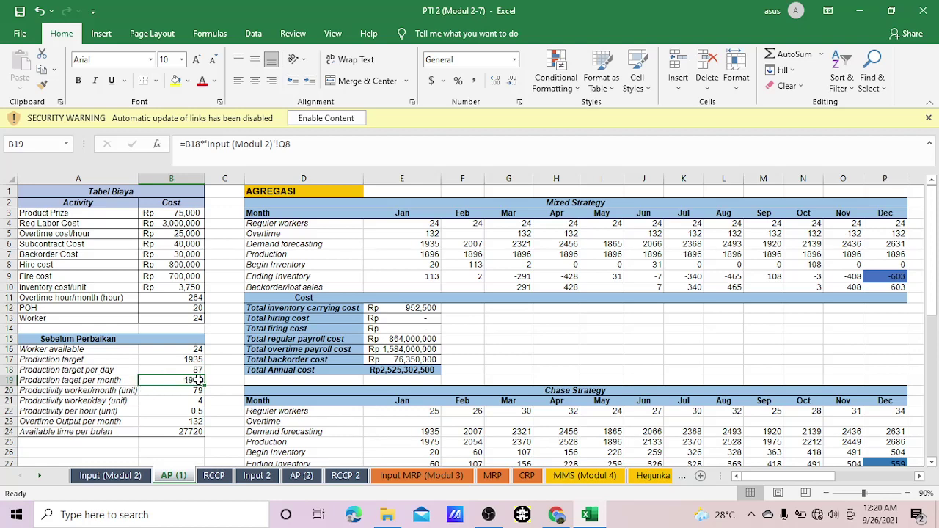
pyautogui.click(177, 360)
pyautogui.click(176, 378)
# Inspect the Productivity worker/month formula in B20 and the related per-day and per-hour productivity rows.
pyautogui.click(89, 389)
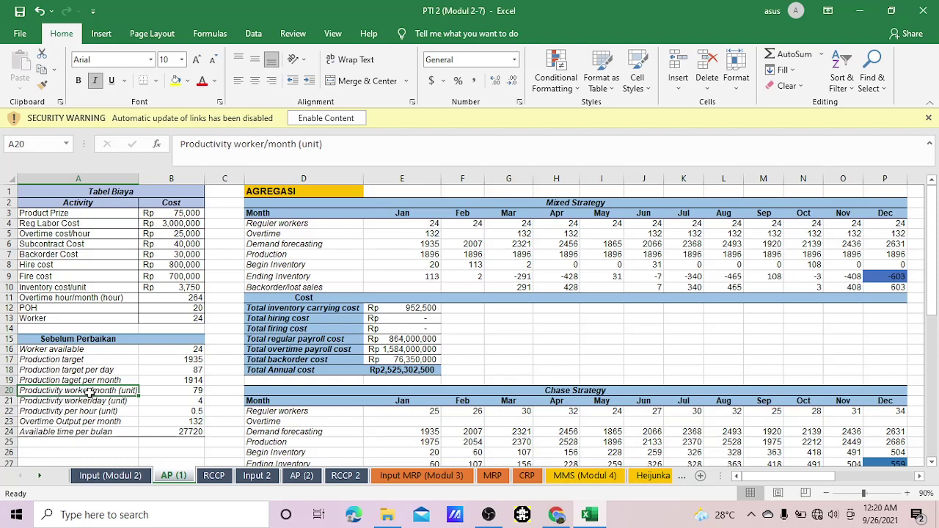
pyautogui.click(148, 391)
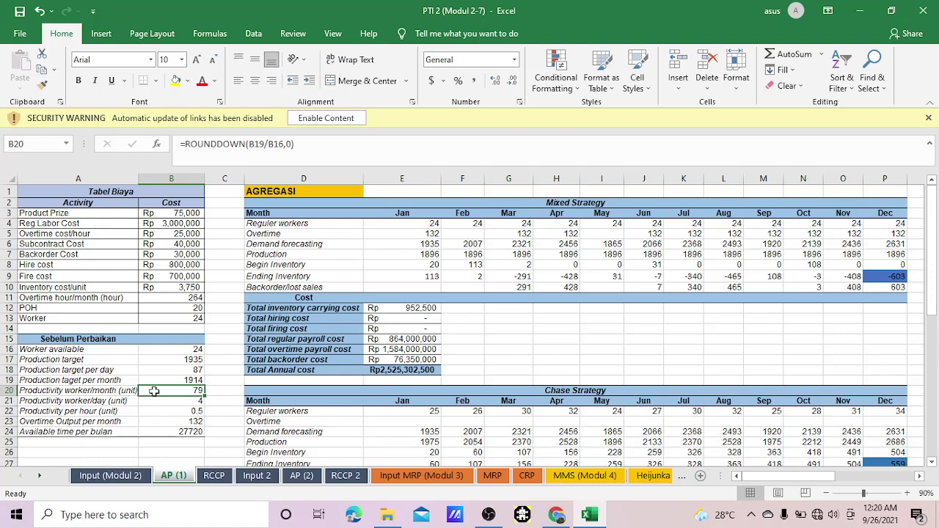
pyautogui.doubleClick(154, 391)
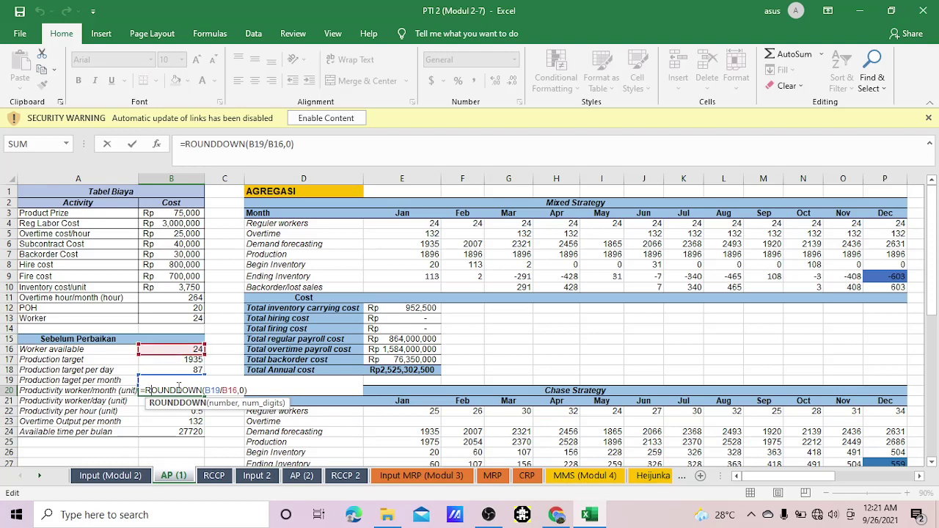
pyautogui.press('Return')
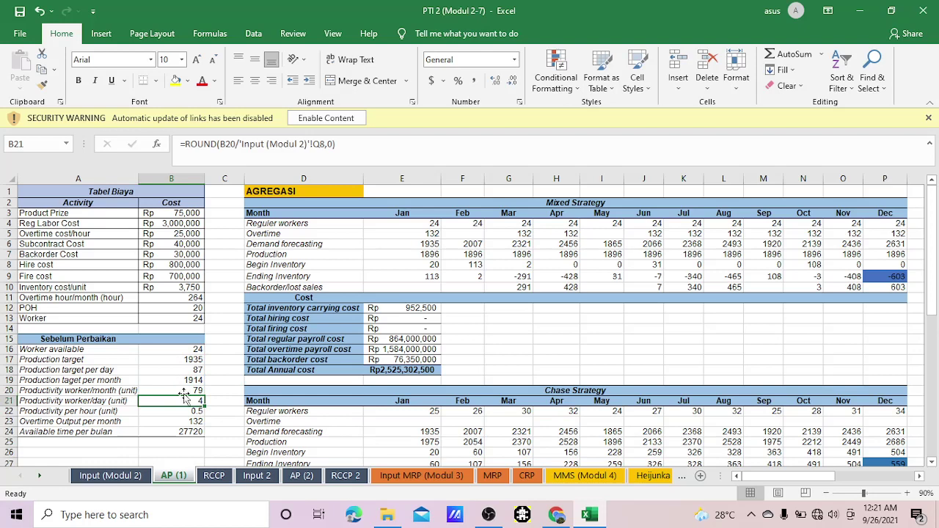
pyautogui.click(126, 390)
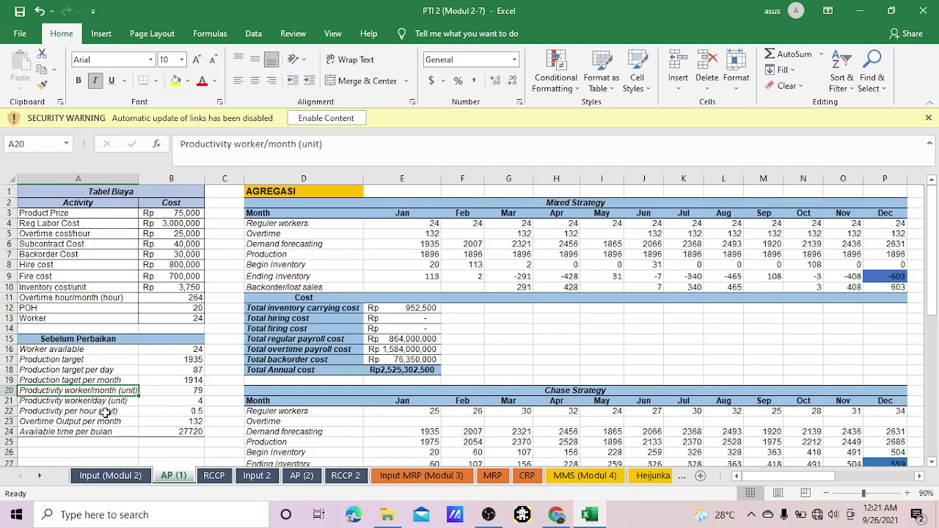
pyautogui.click(105, 412)
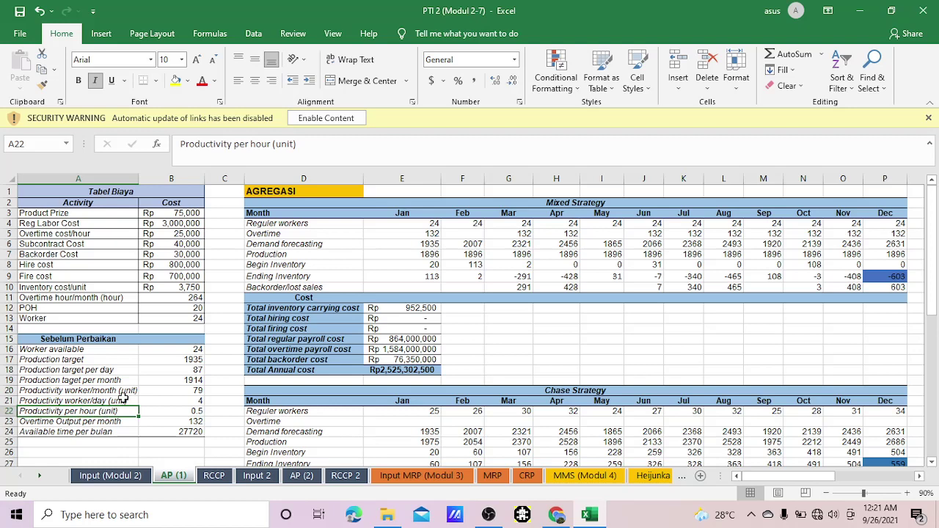
pyautogui.click(121, 392)
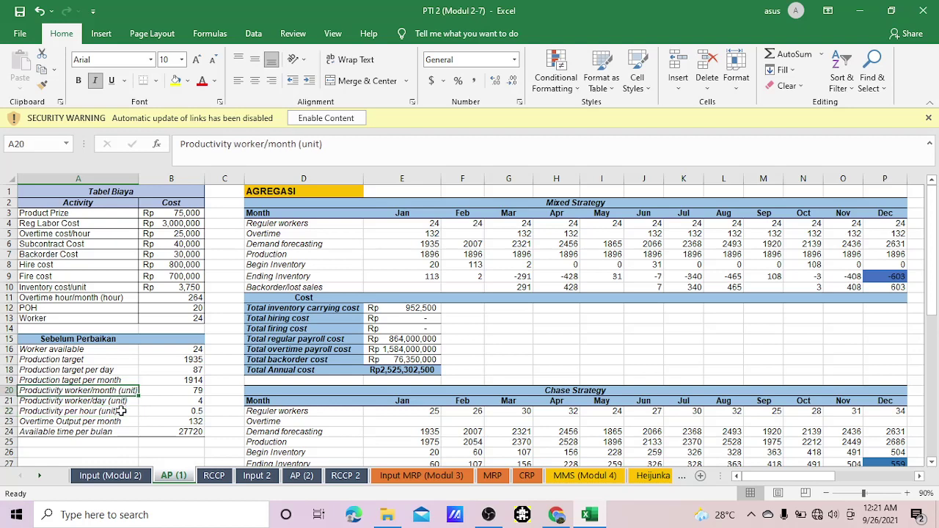
# Inspect how the Productivity worker/day formula in B21 is built, including its reference to the Input (Modul 2) sheet.
pyautogui.click(121, 411)
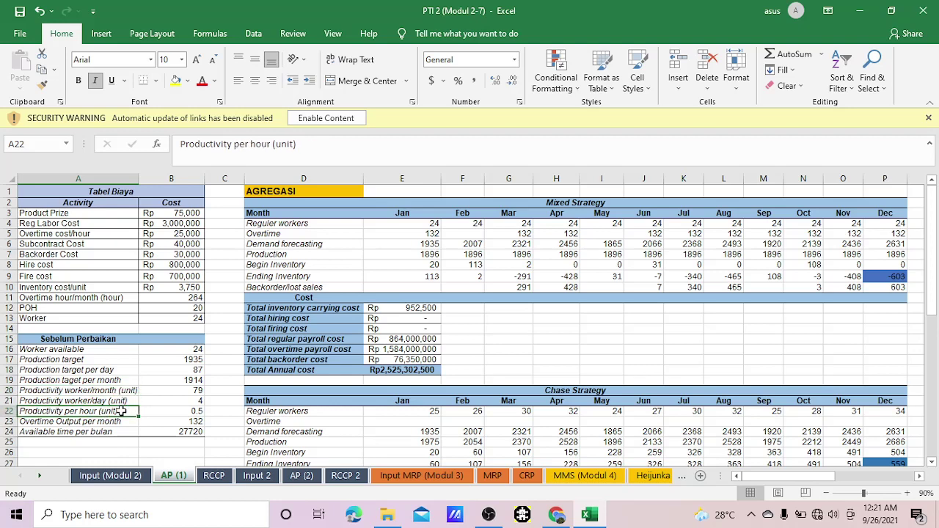
pyautogui.press('Up')
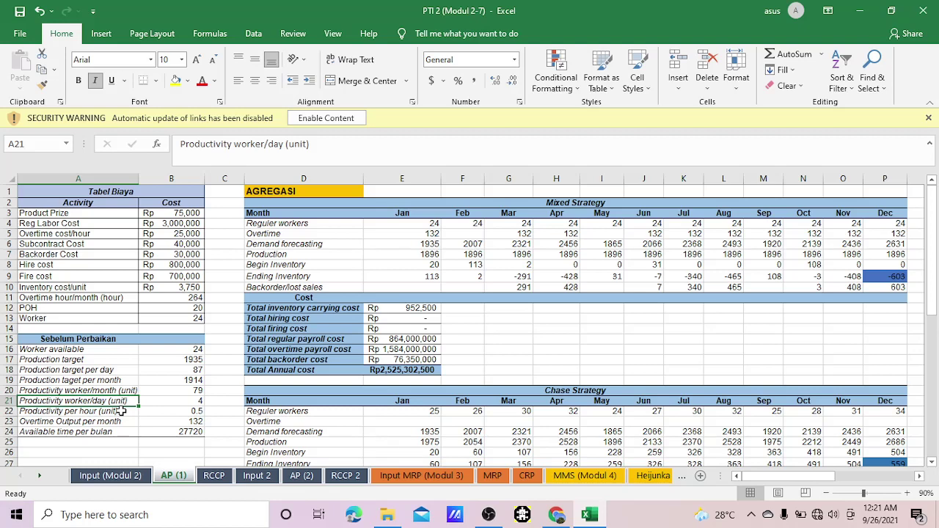
pyautogui.click(158, 402)
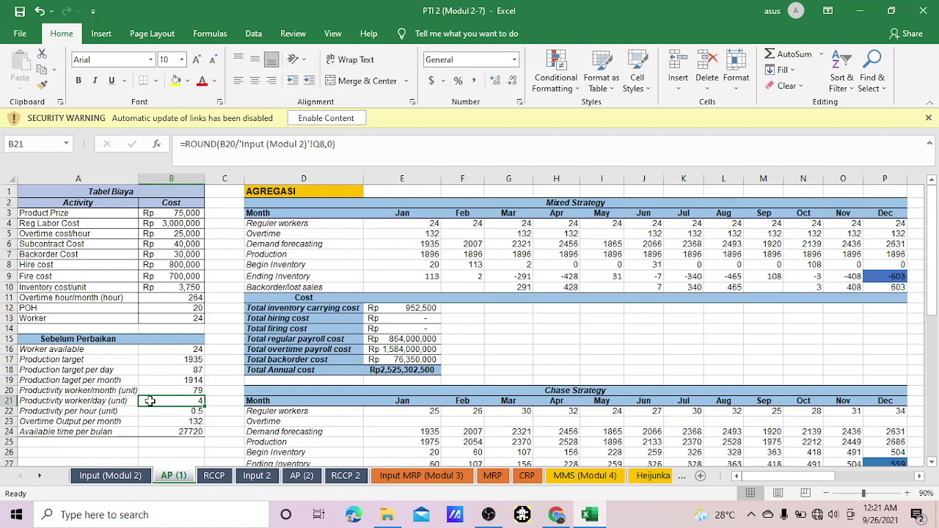
pyautogui.doubleClick(150, 401)
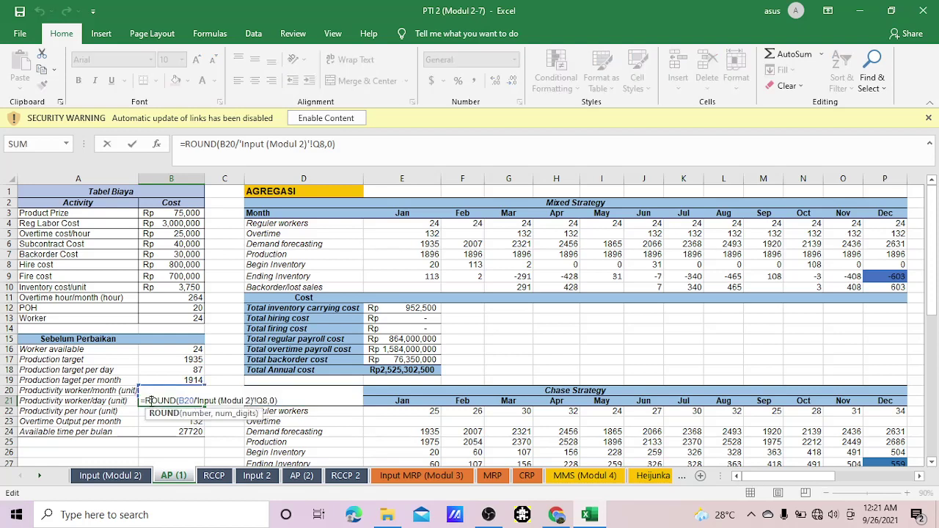
pyautogui.click(199, 402)
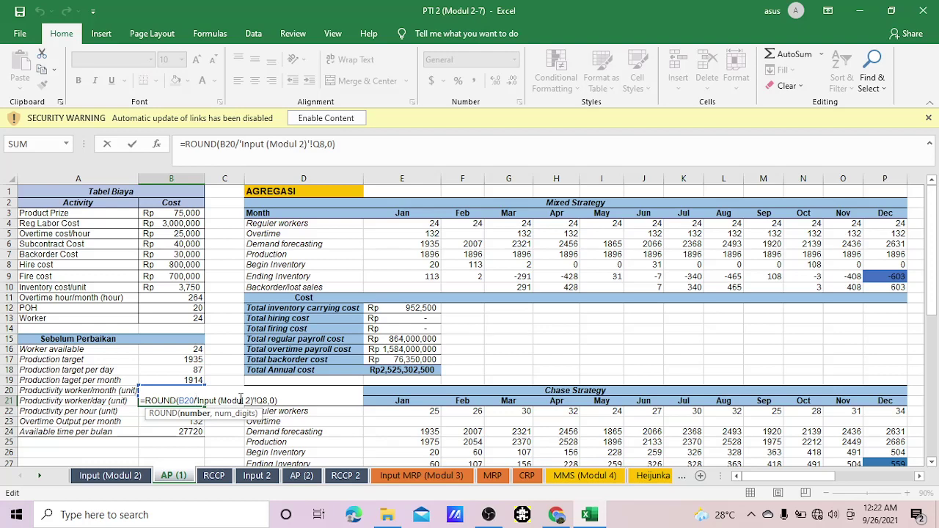
pyautogui.moveTo(200, 400); pyautogui.dragTo(269, 400)
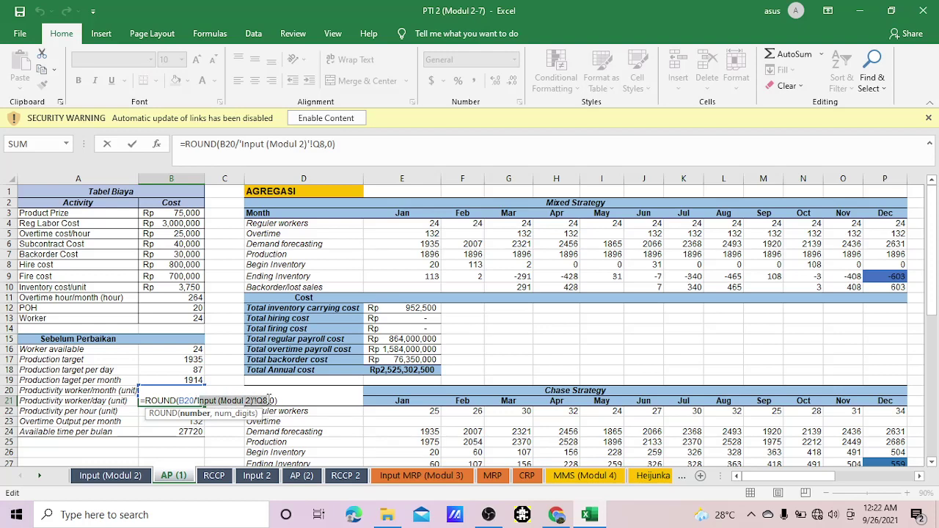
pyautogui.press('Return')
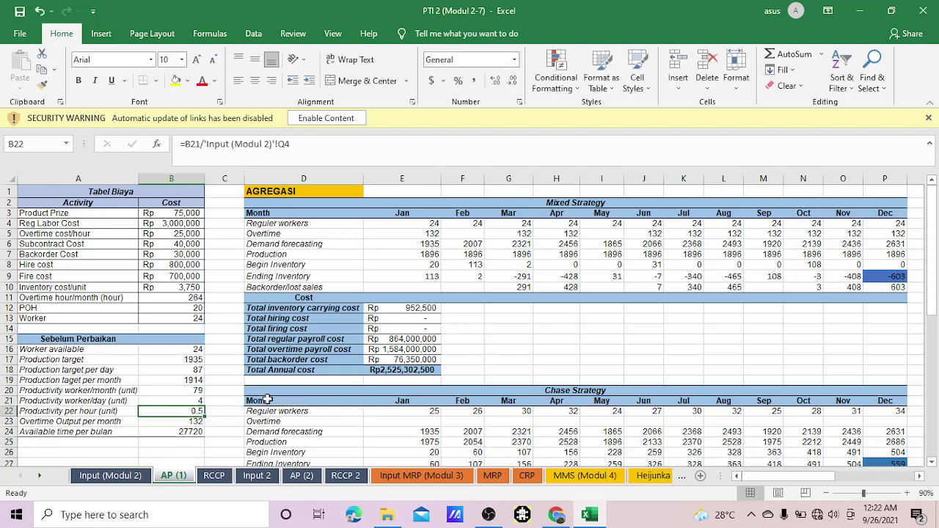
pyautogui.press('Up')
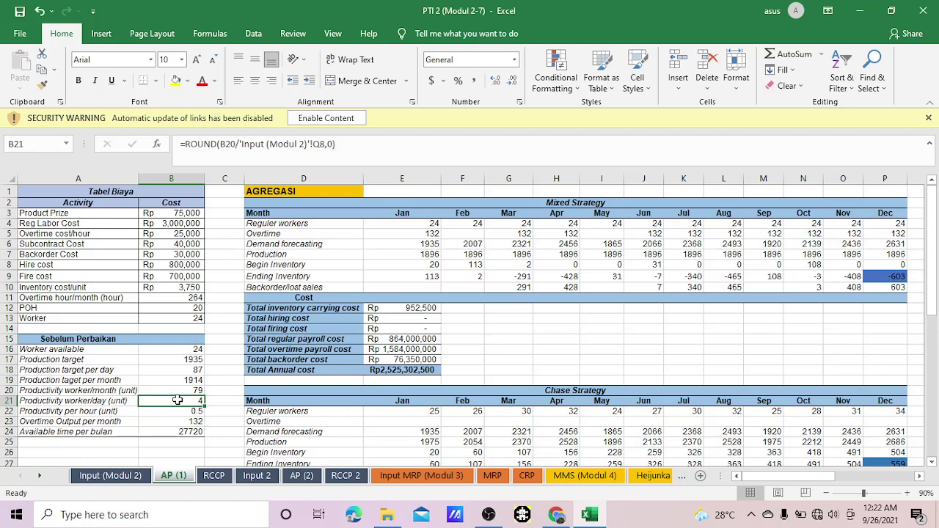
# Inspect the Productivity per hour row and trace the cells referenced by the Overtime Output per month formula in B23.
pyautogui.click(180, 412)
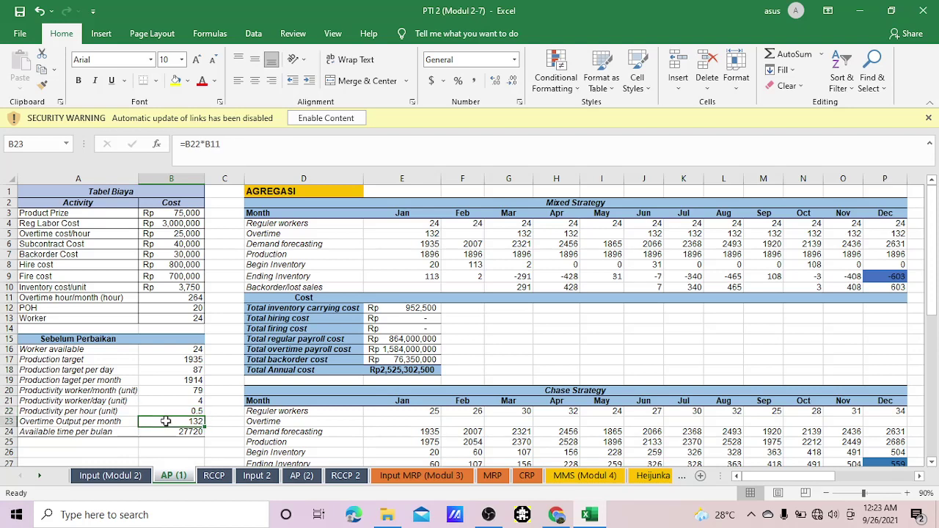
pyautogui.click(107, 421)
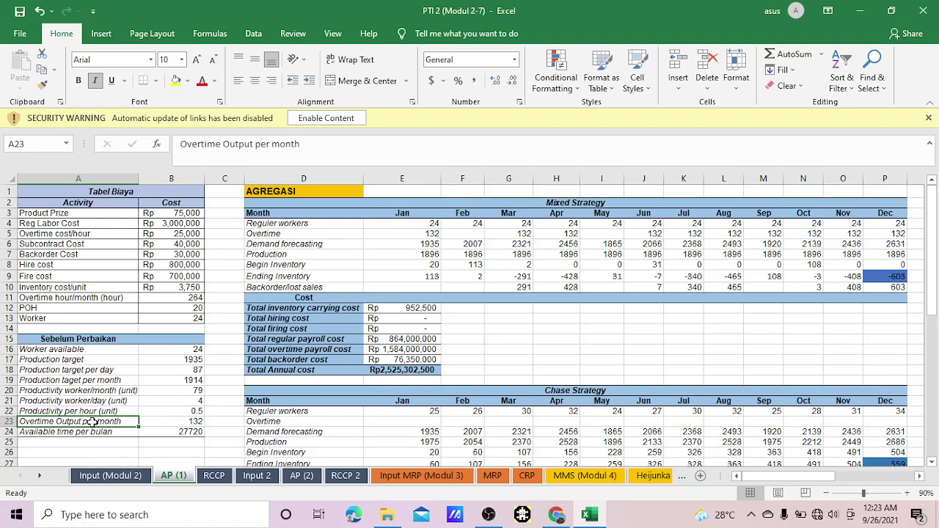
pyautogui.click(153, 422)
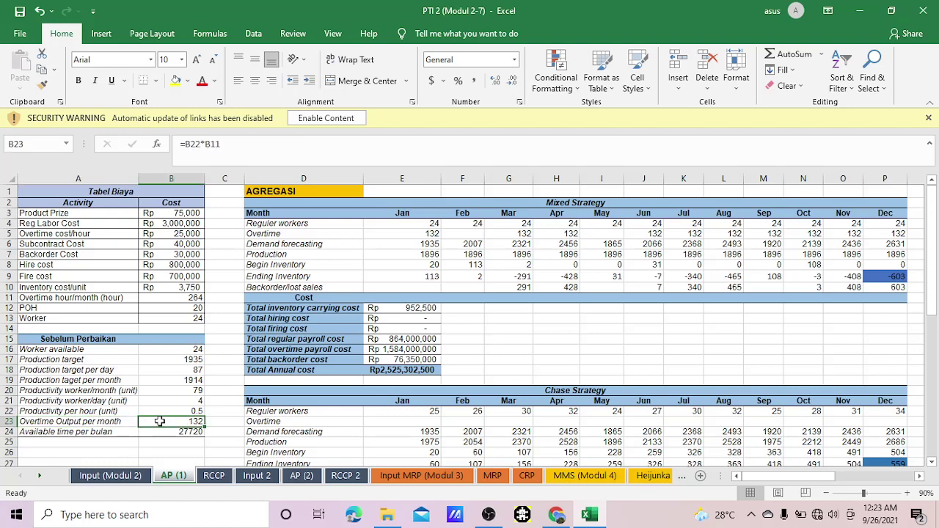
pyautogui.doubleClick(160, 420)
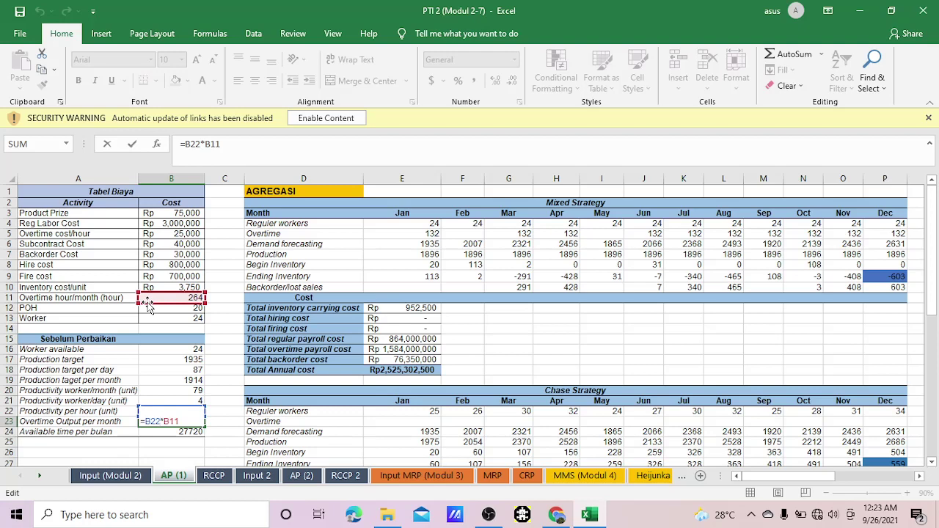
pyautogui.press('Return')
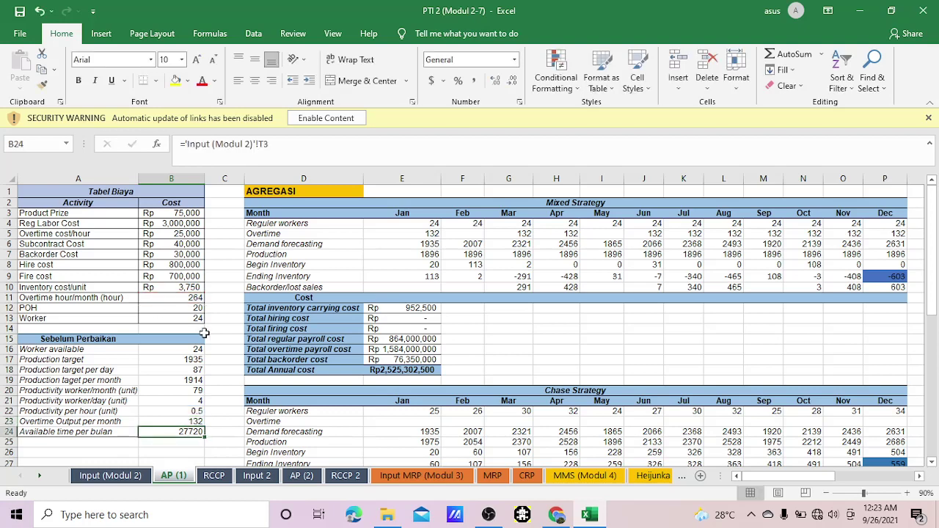
# Compare Overtime Output per month in B23 with January Overtime in the Mixed Strategy table, and highlight the cost and Sebelum Perbaikan tables.
pyautogui.click(174, 422)
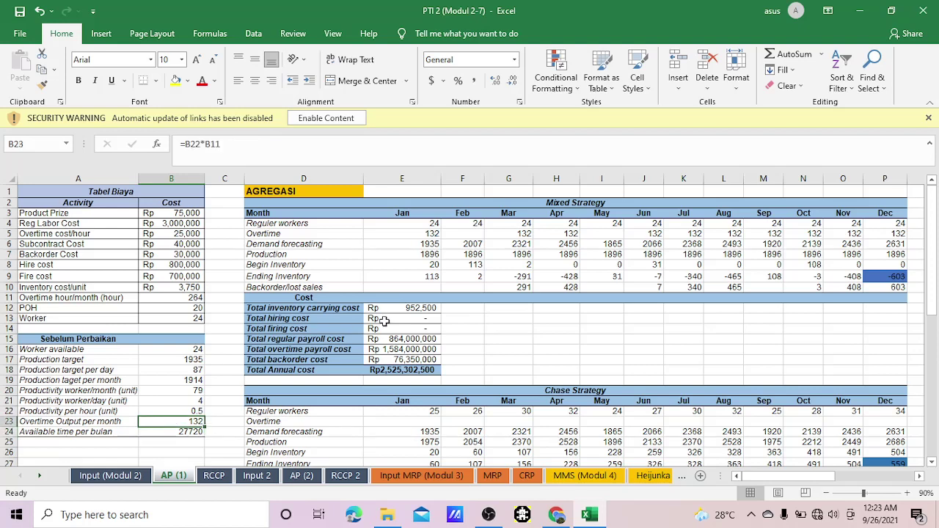
pyautogui.click(418, 234)
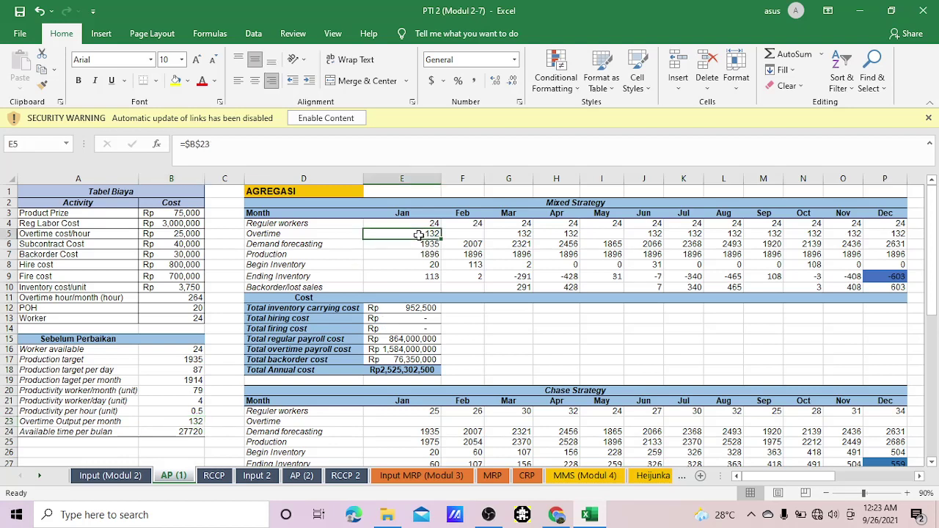
pyautogui.click(170, 424)
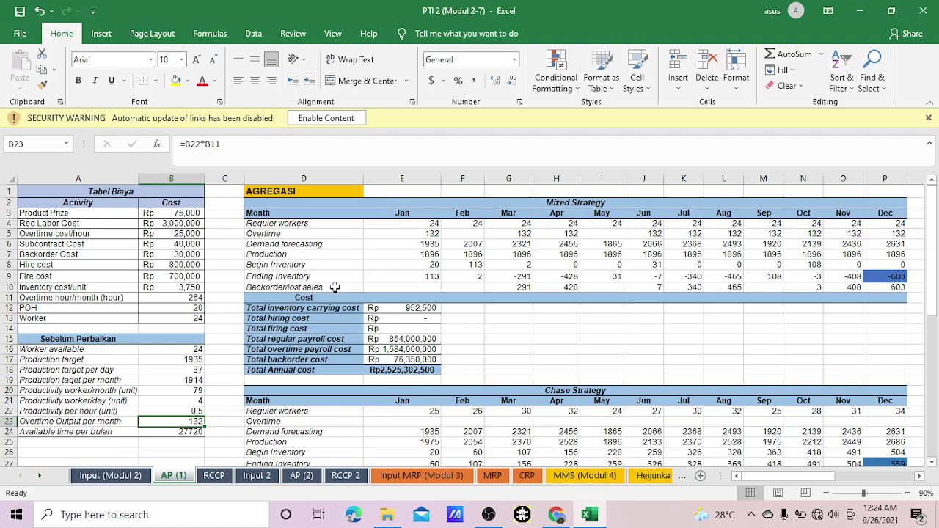
pyautogui.click(434, 233)
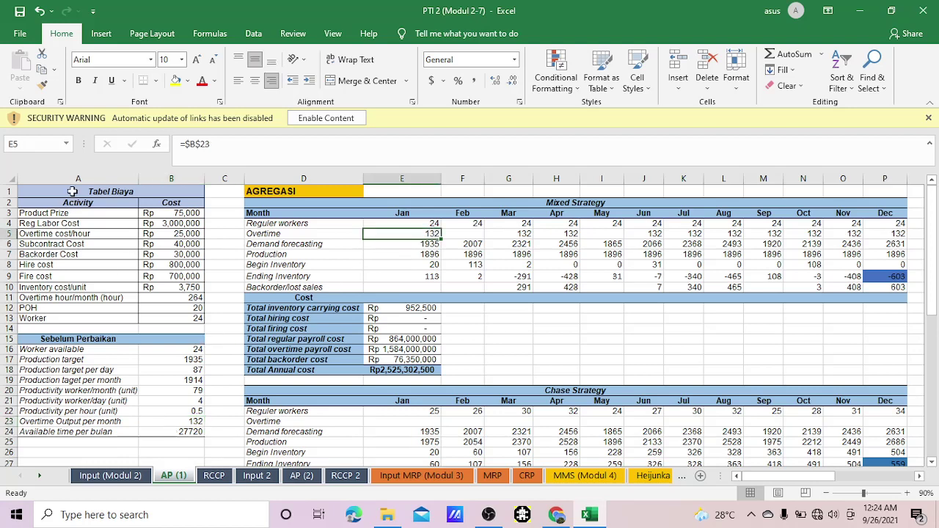
pyautogui.moveTo(72, 192); pyautogui.dragTo(106, 431)
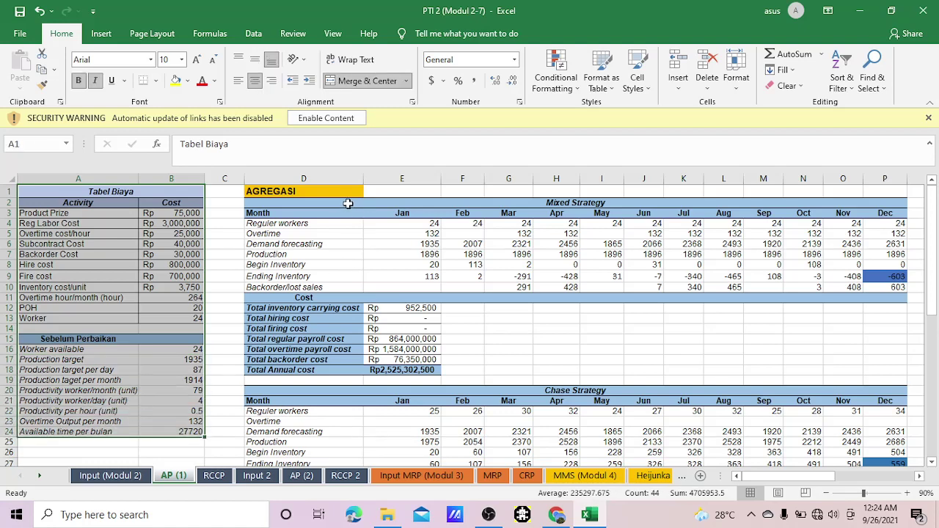
# Examine the Begin Inventory and Ending Inventory rows of the Mixed Strategy table and their January formulas.
pyautogui.moveTo(345, 204); pyautogui.dragTo(536, 279)
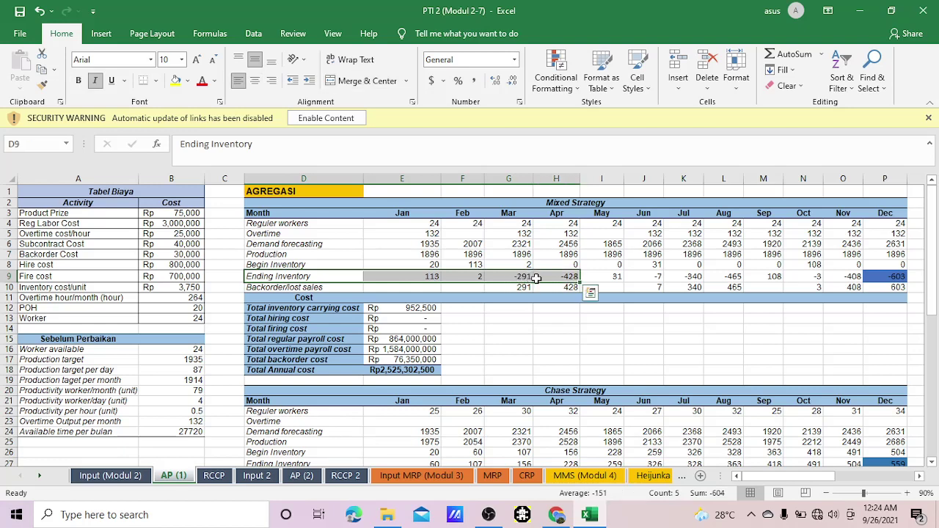
pyautogui.click(334, 264)
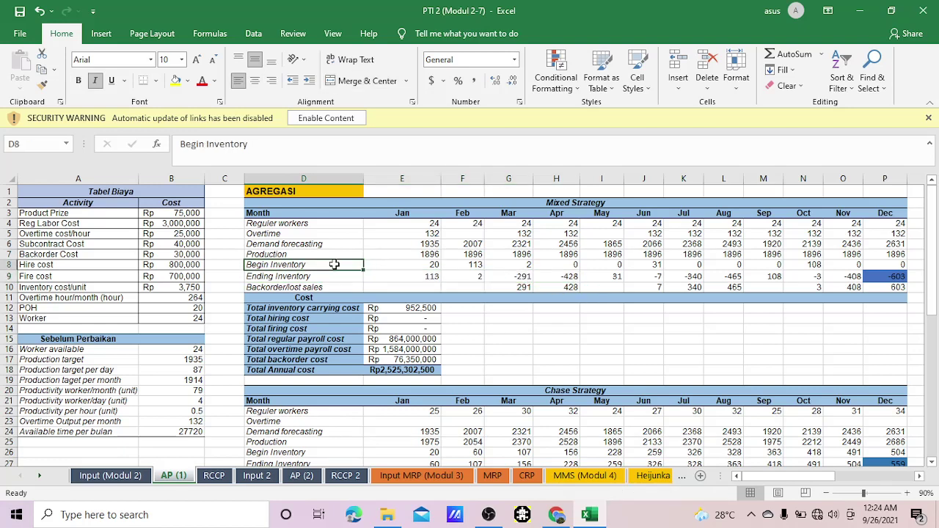
pyautogui.press('Down')
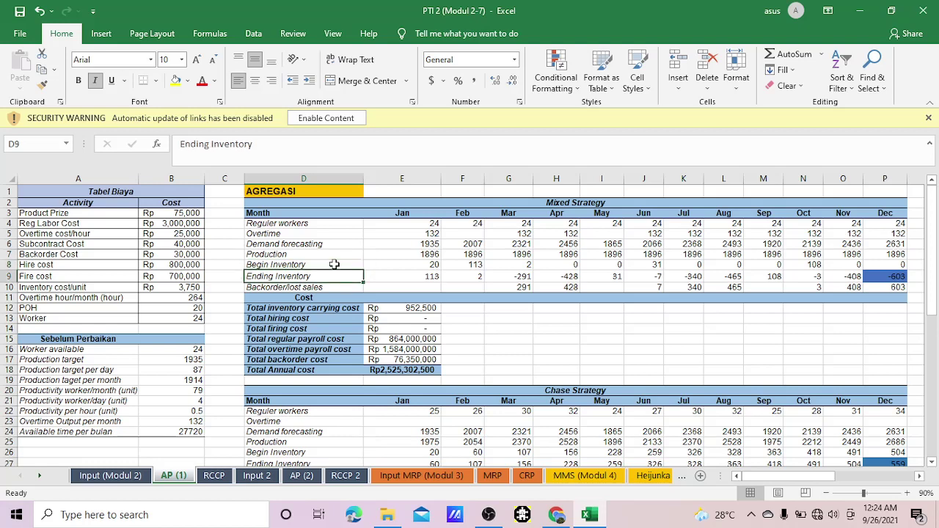
pyautogui.click(333, 265)
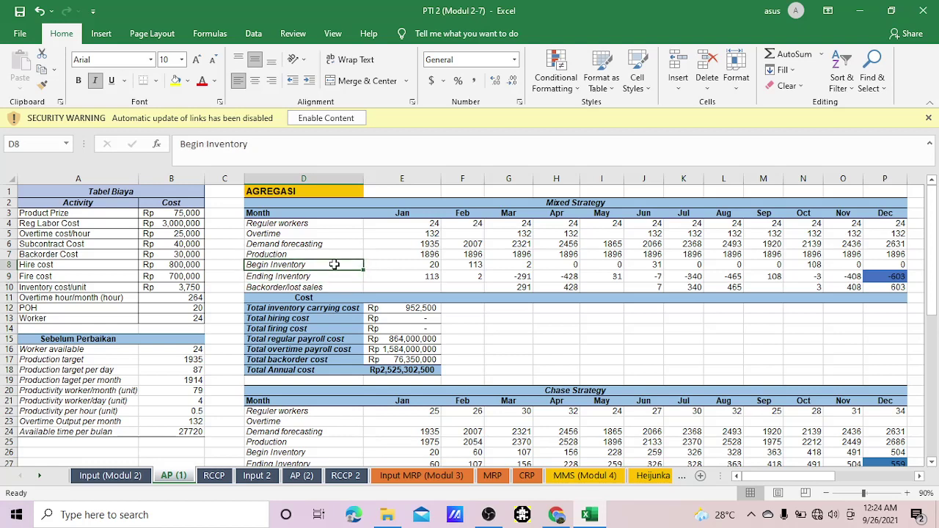
pyautogui.press('Down')
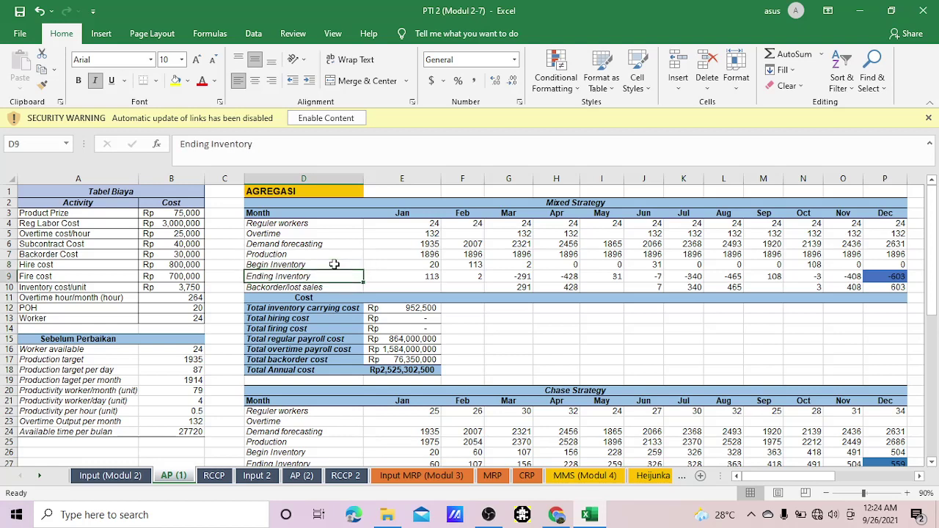
pyautogui.click(334, 264)
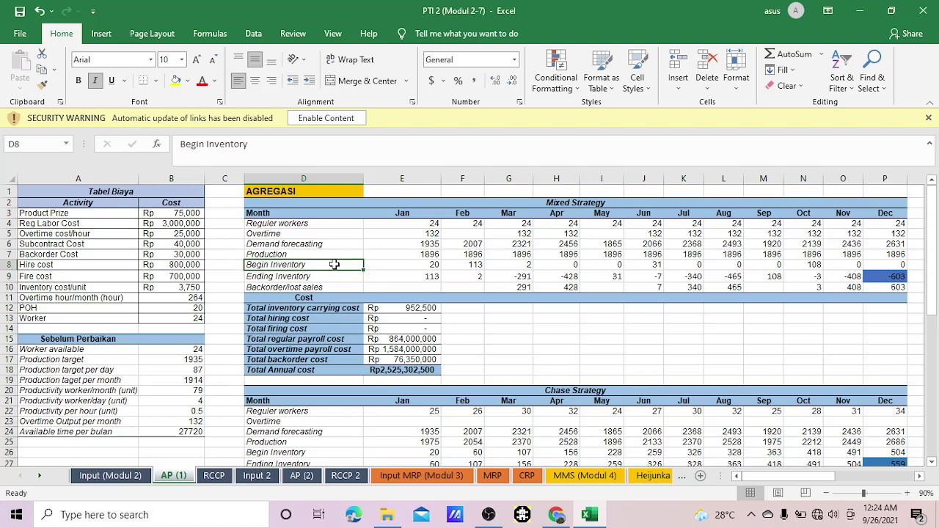
pyautogui.press('Right')
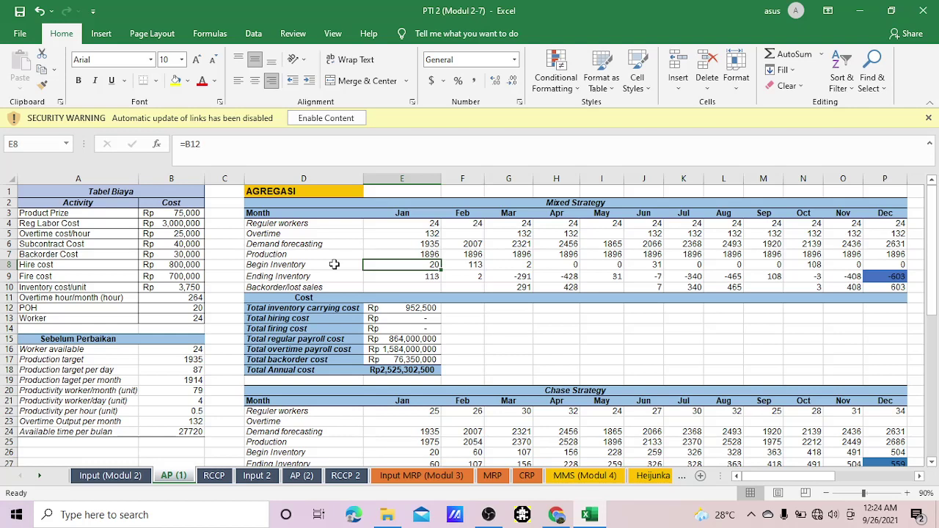
pyautogui.press('Down')
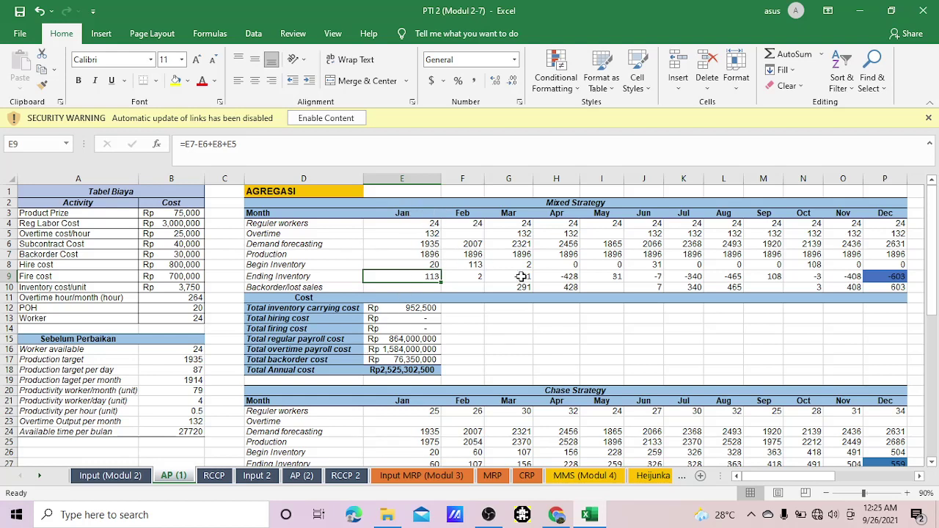
# Review the Ending Inventory values from January to June in the Mixed Strategy table, checking the March, April and June formulas.
pyautogui.moveTo(417, 277); pyautogui.dragTo(624, 275)
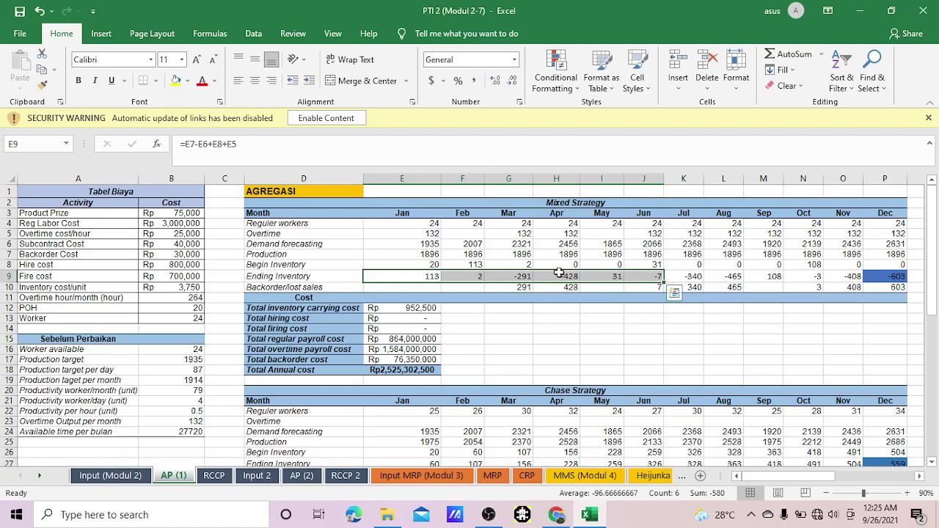
pyautogui.click(522, 276)
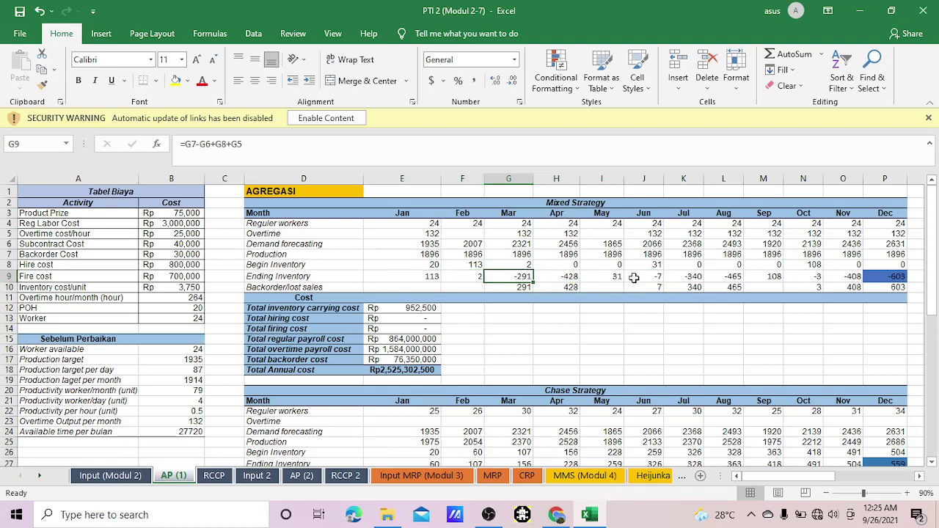
pyautogui.click(569, 276)
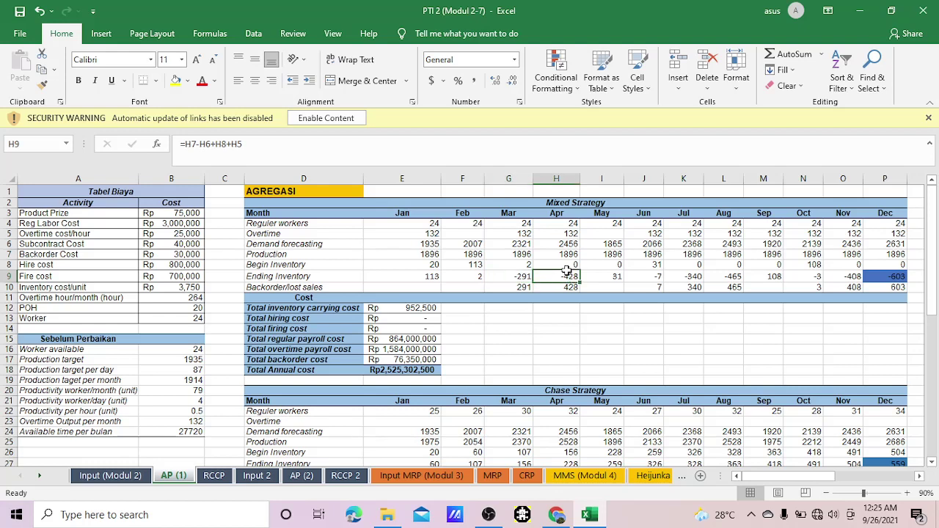
pyautogui.click(645, 280)
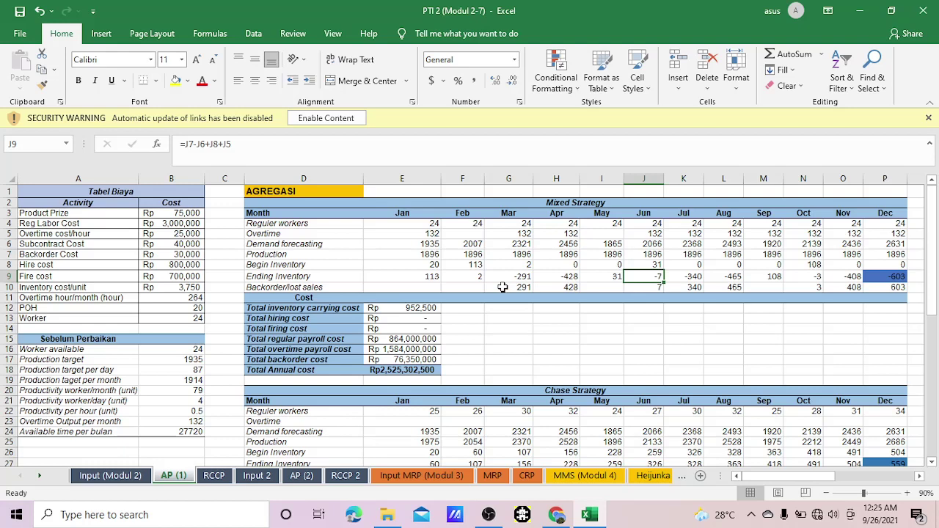
# Trace March Ending Inventory in G9 through the formulas for that month's Demand forecasting, Production and Begin Inventory.
pyautogui.moveTo(354, 277); pyautogui.dragTo(509, 276)
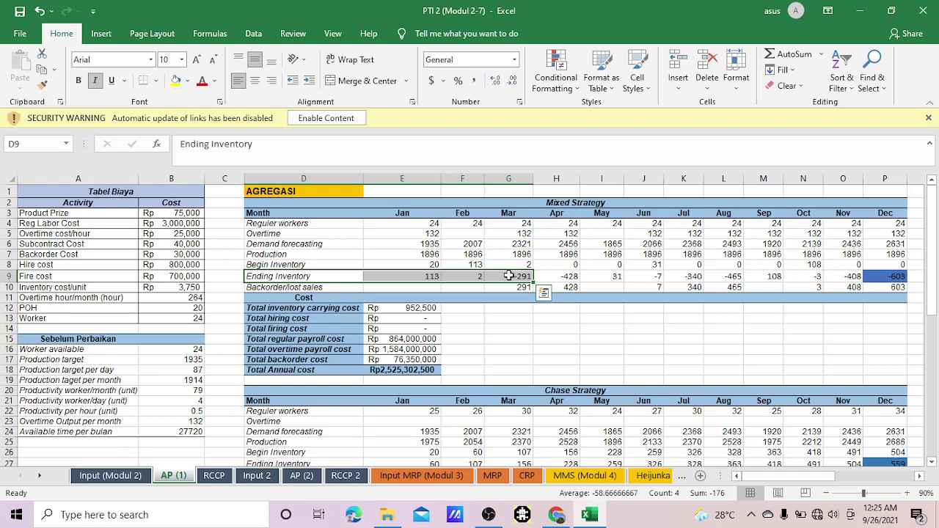
pyautogui.click(508, 276)
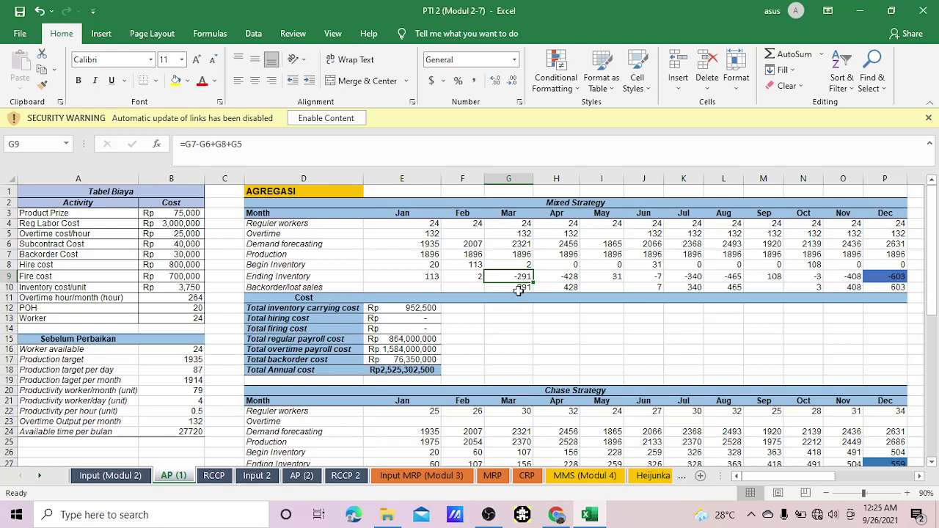
pyautogui.moveTo(356, 243); pyautogui.dragTo(518, 245)
pyautogui.click(507, 243)
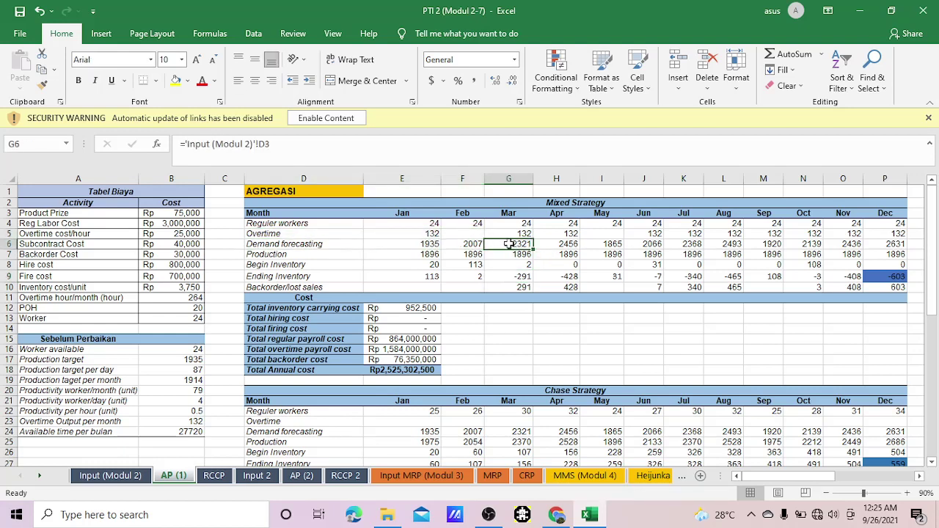
pyautogui.click(507, 254)
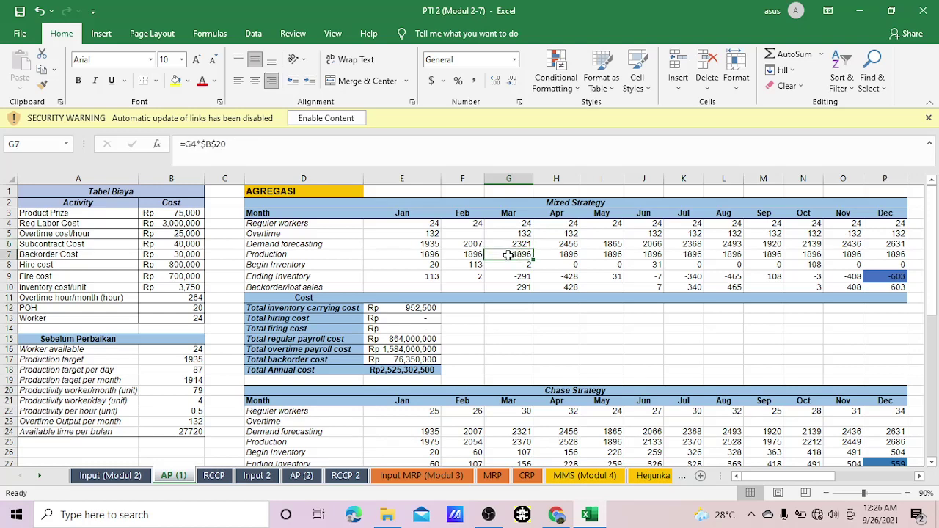
pyautogui.click(515, 264)
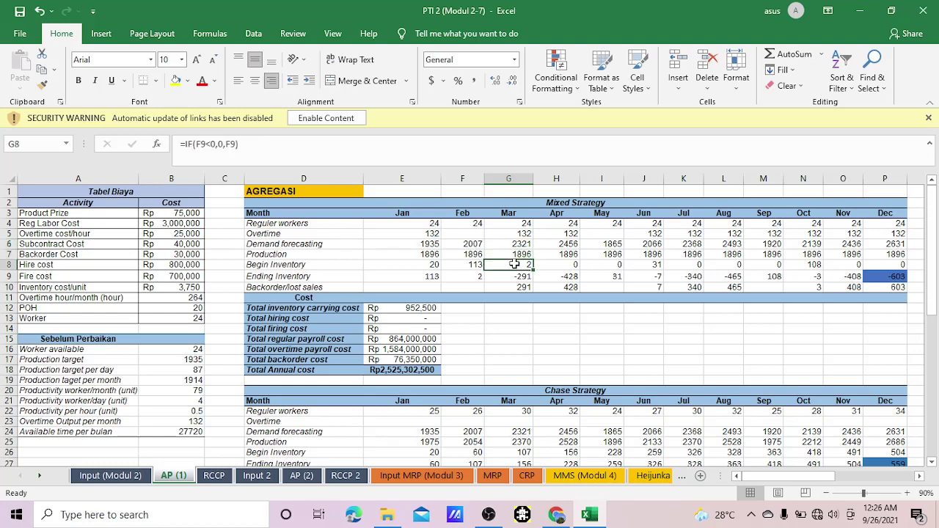
# Trace how March Overtime, Demand forecasting and Begin Inventory feed the Ending Inventory formula in G9 of the Mixed Strategy table.
pyautogui.click(510, 234)
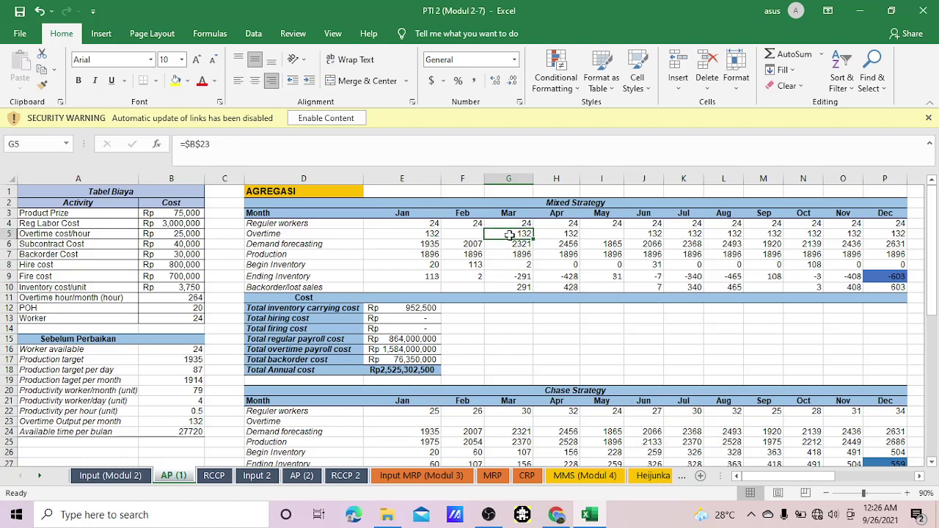
pyautogui.moveTo(511, 233); pyautogui.dragTo(516, 263)
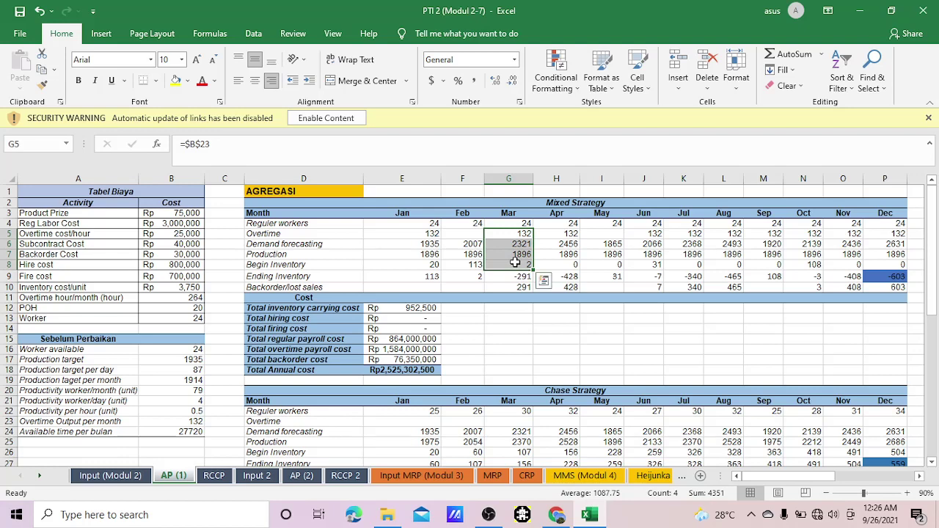
pyautogui.click(522, 243)
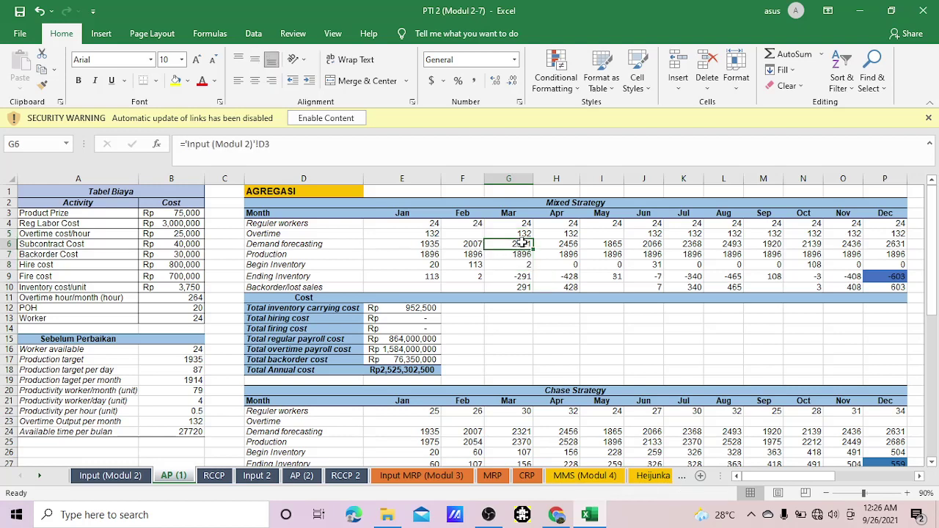
pyautogui.click(522, 276)
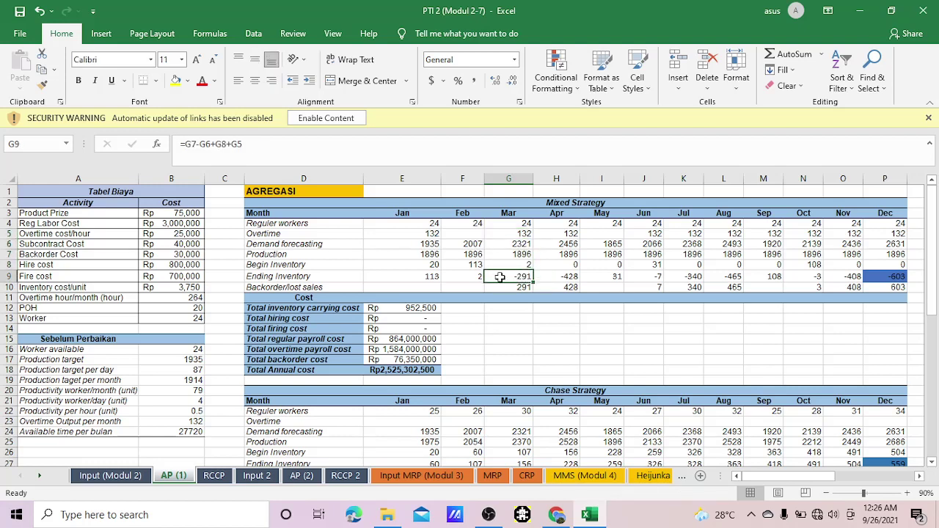
pyautogui.click(506, 245)
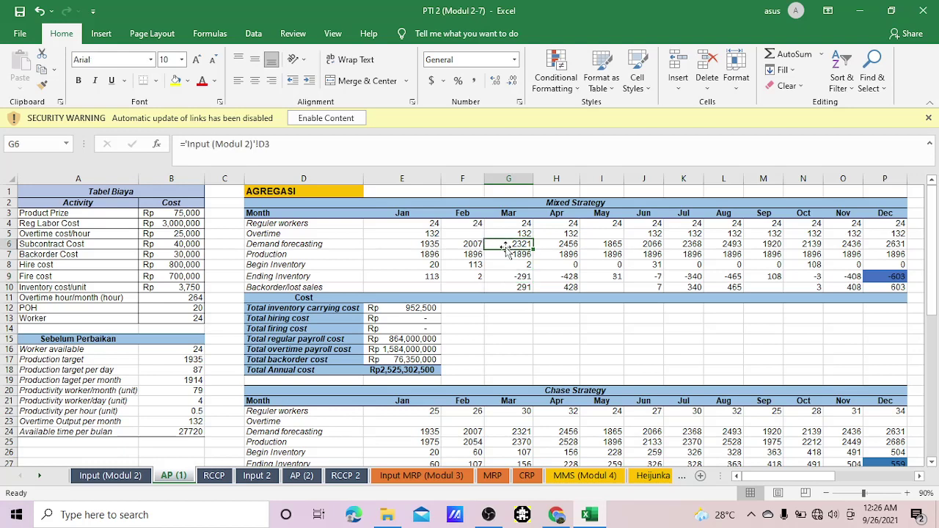
pyautogui.click(508, 276)
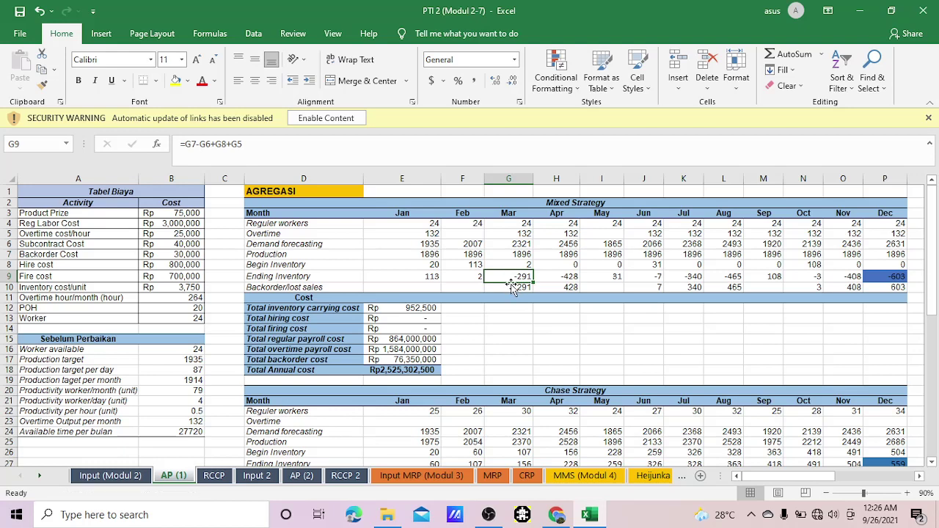
# Examine how the March Backorder/lost sales formula in G10 draws on March Ending Inventory in G9.
pyautogui.click(514, 286)
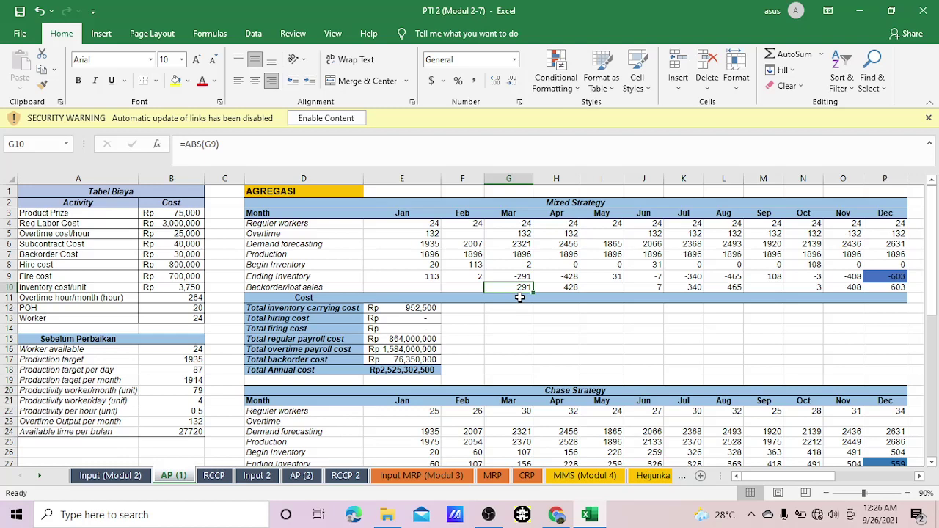
pyautogui.press('Up')
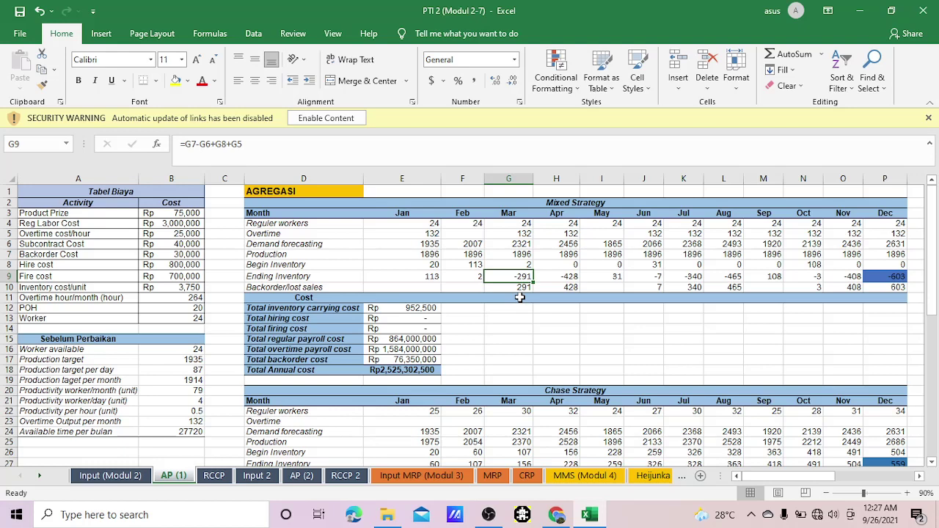
pyautogui.press('Down')
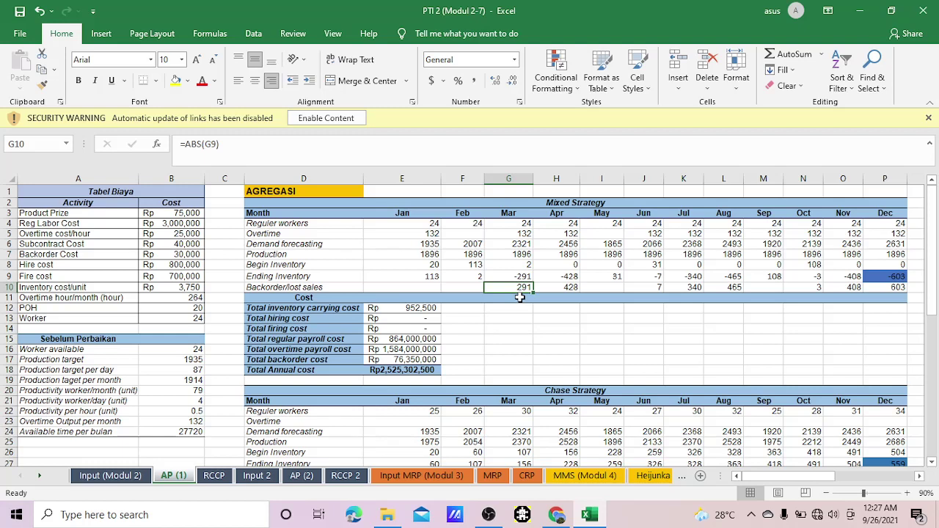
# Compare the March and April Ending Inventory cells, and recheck the March Backorder/lost sales formula against them.
pyautogui.moveTo(520, 276); pyautogui.dragTo(552, 276)
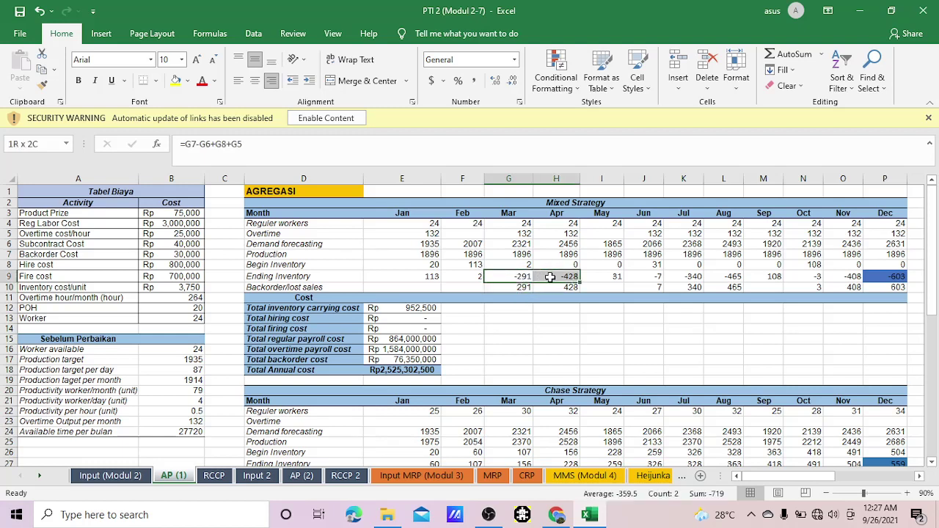
pyautogui.click(512, 276)
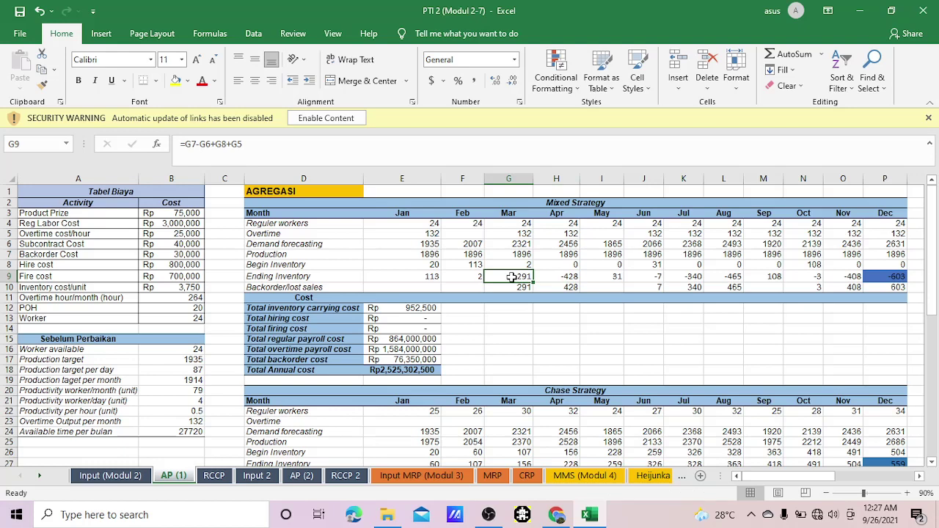
pyautogui.click(552, 278)
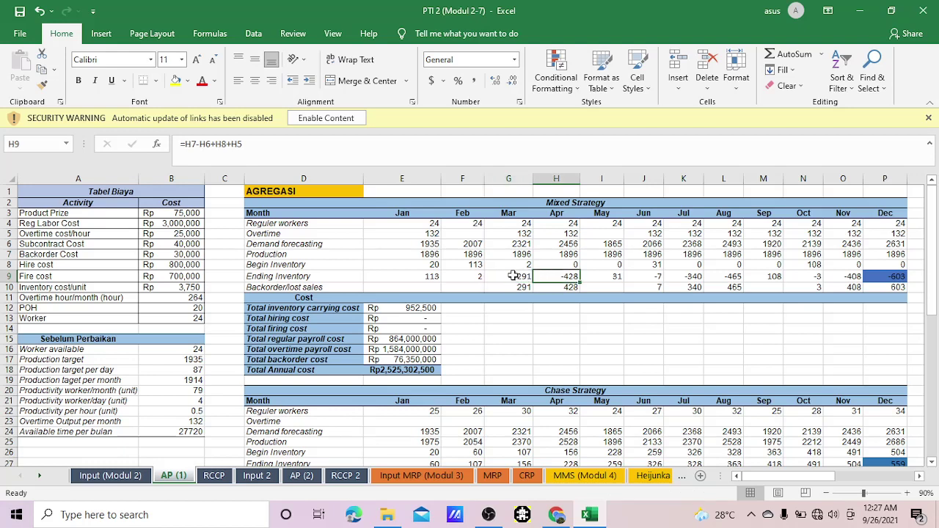
pyautogui.moveTo(514, 276); pyautogui.dragTo(545, 277)
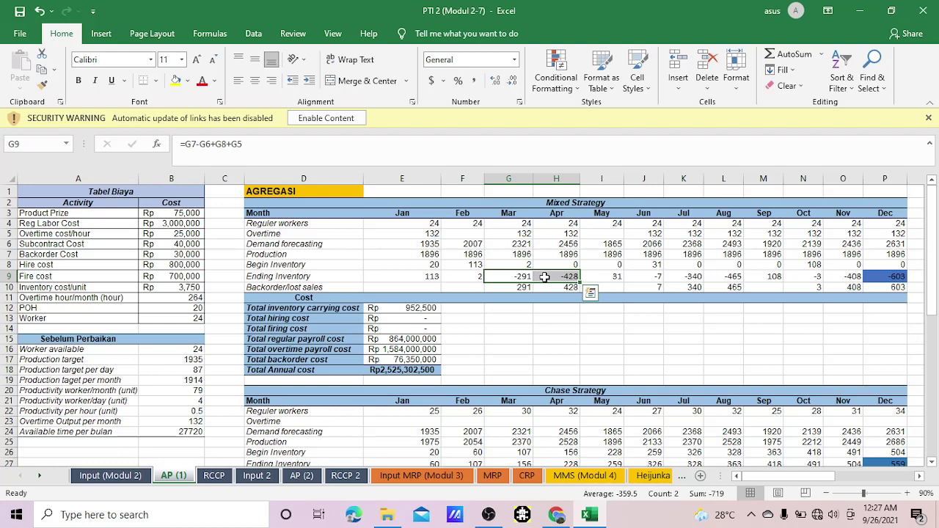
pyautogui.click(517, 277)
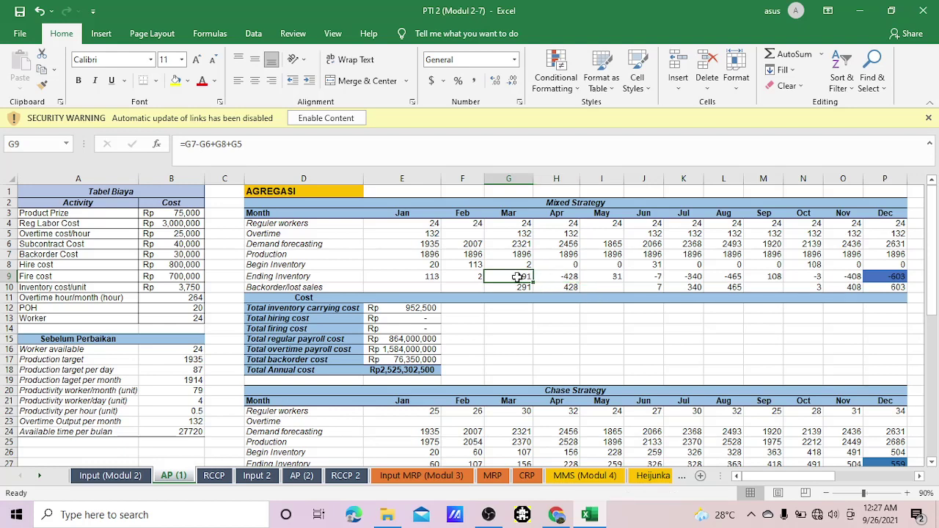
pyautogui.click(520, 288)
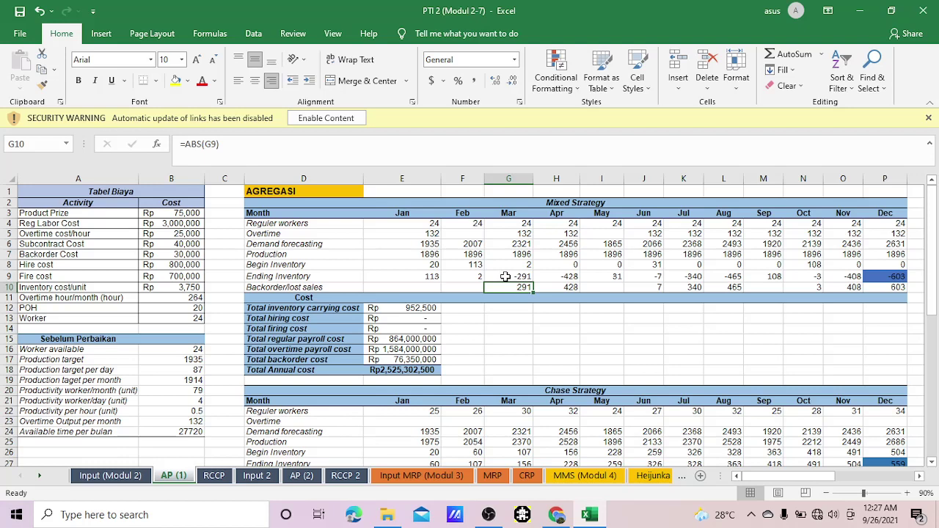
pyautogui.click(512, 276)
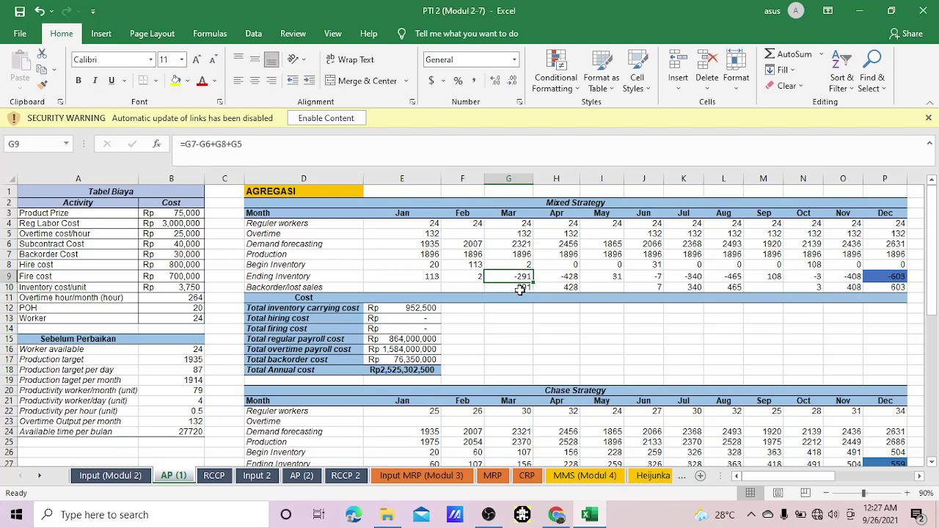
pyautogui.click(519, 289)
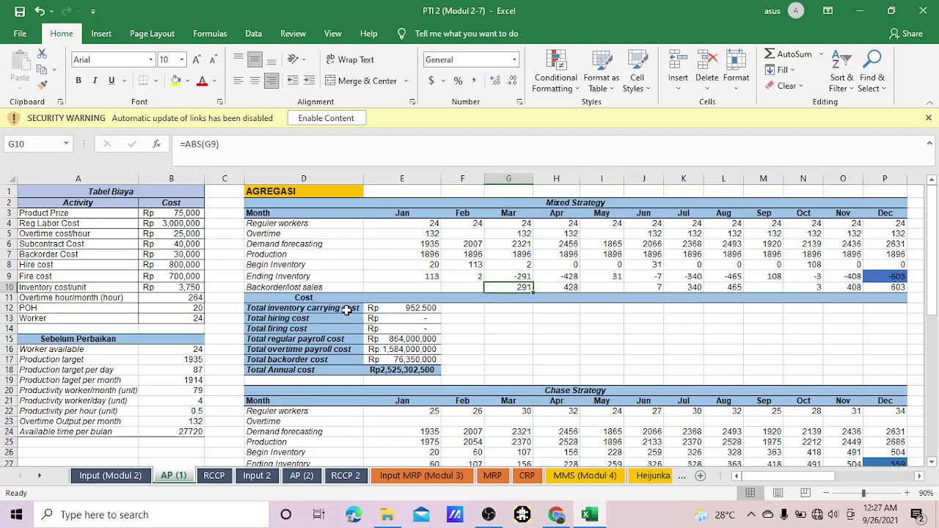
# Inspect the cells referenced by the Total inventory carrying cost formula in E12, leaving the formula as is.
pyautogui.moveTo(347, 310); pyautogui.dragTo(376, 309)
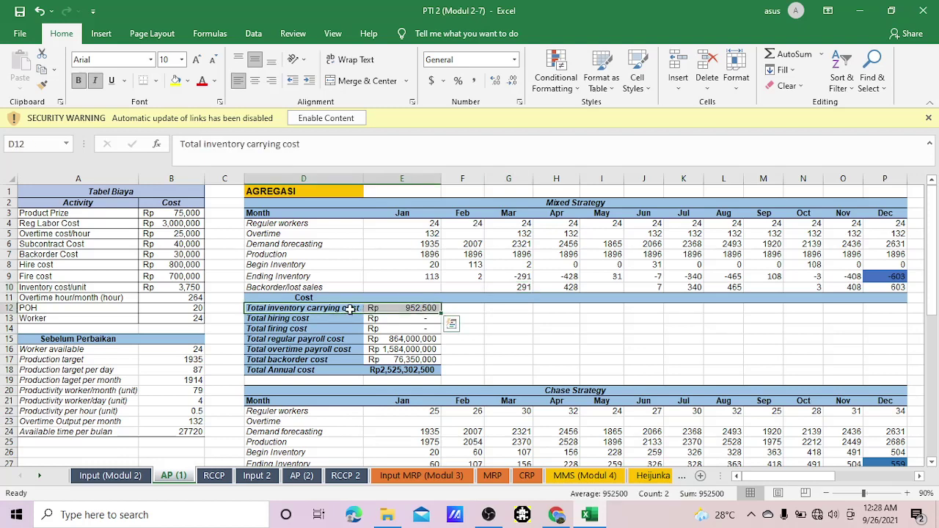
pyautogui.doubleClick(385, 309)
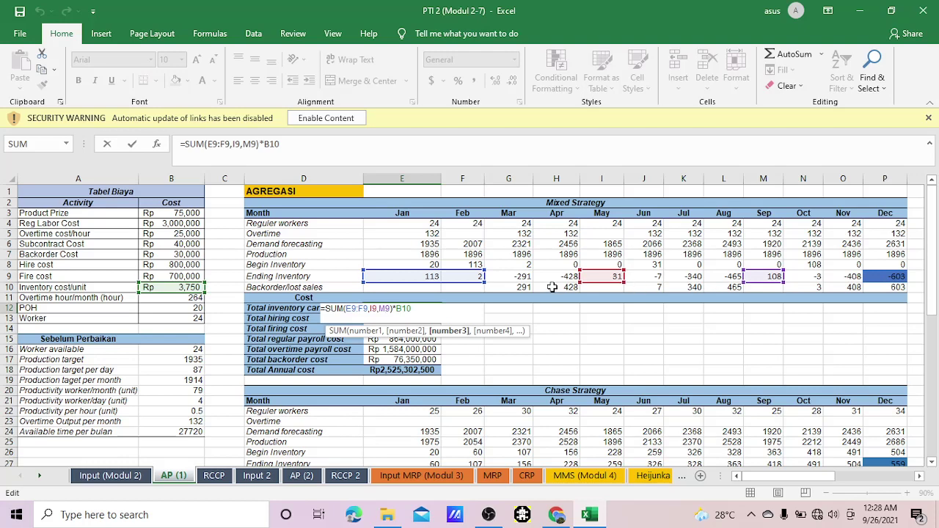
pyautogui.press('Return')
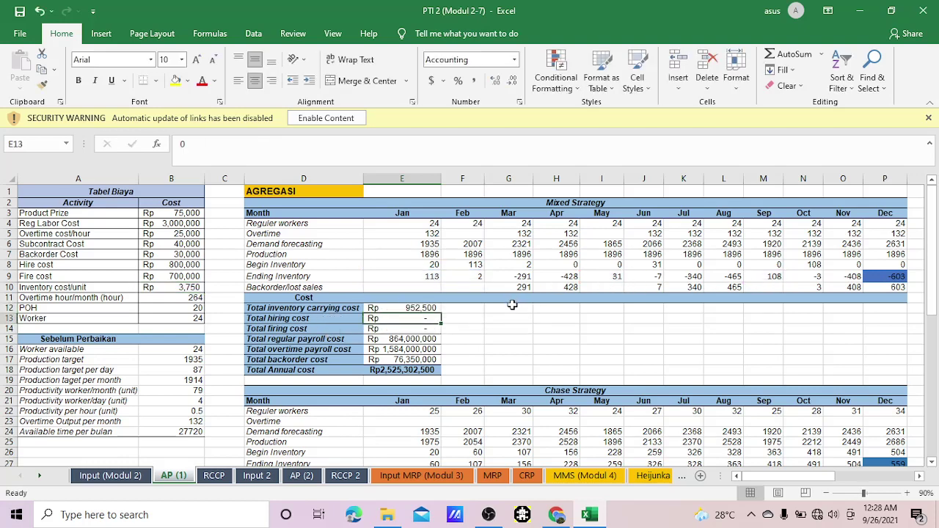
# Try summing the full Mixed Strategy Ending Inventory row in G12 with =SUM(E9:P9), and clear the test formula.
pyautogui.click(517, 311)
pyautogui.write('=su')
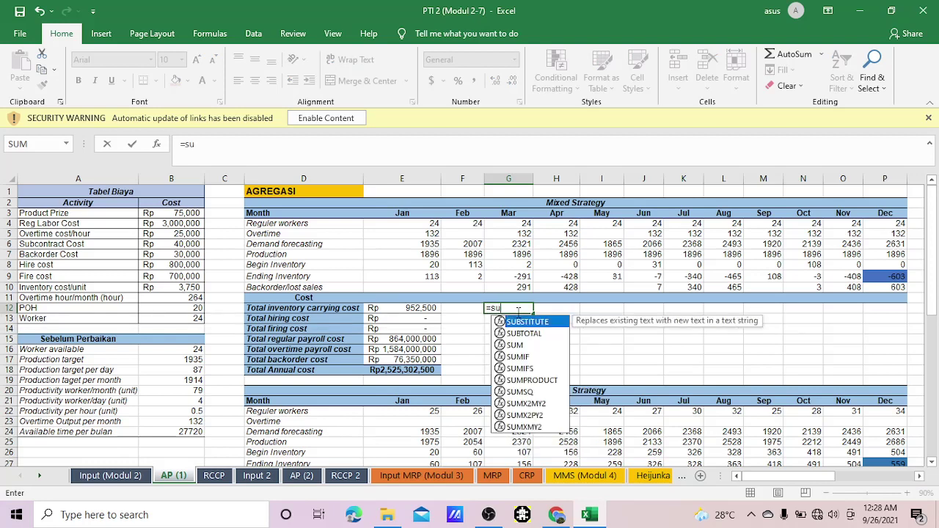
pyautogui.doubleClick(519, 346)
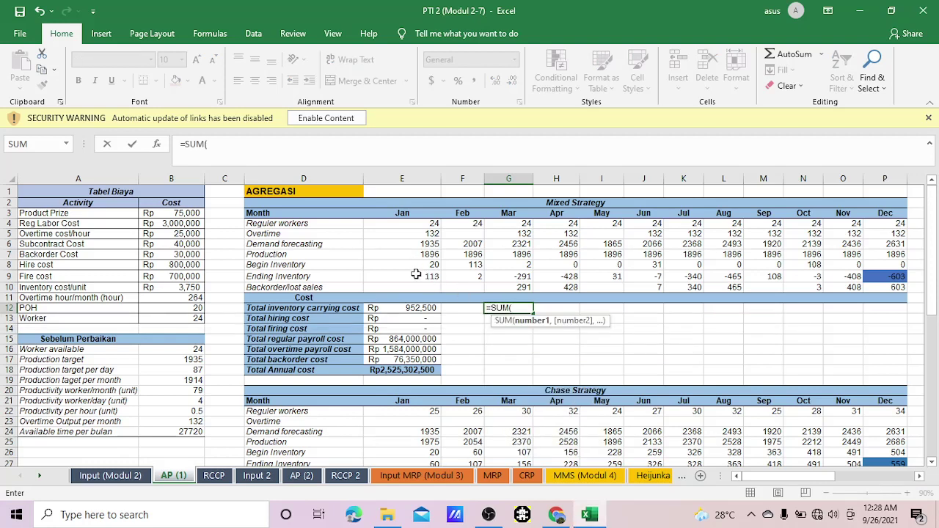
pyautogui.moveTo(417, 276); pyautogui.dragTo(869, 276)
pyautogui.press('Return')
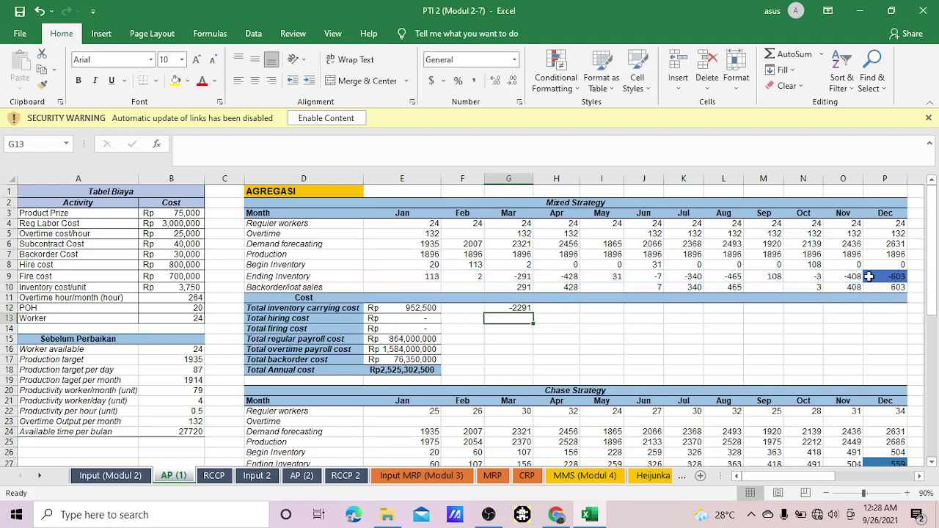
pyautogui.press('Up')
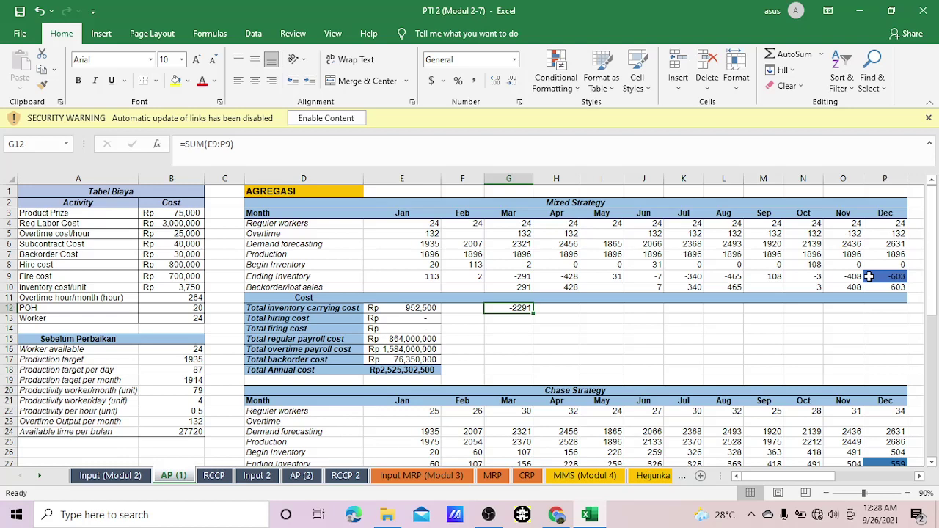
pyautogui.press('BackSpace')
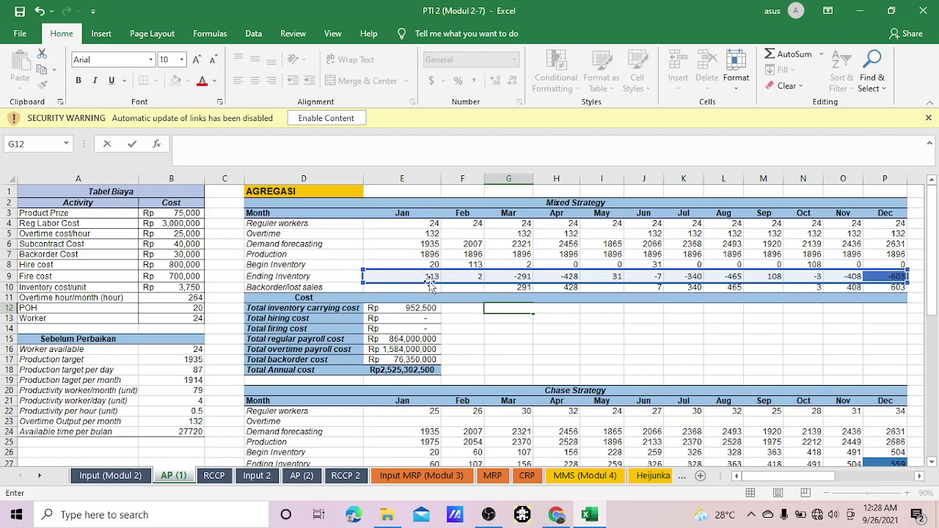
pyautogui.click(583, 342)
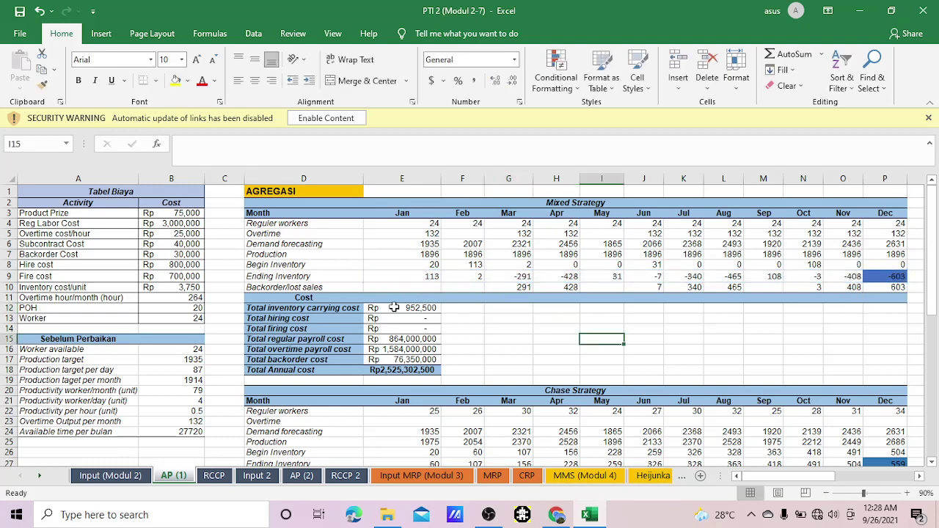
# Reopen the Total inventory carrying cost formula in E12 and review which Ending Inventory months and unit cost it uses.
pyautogui.doubleClick(396, 307)
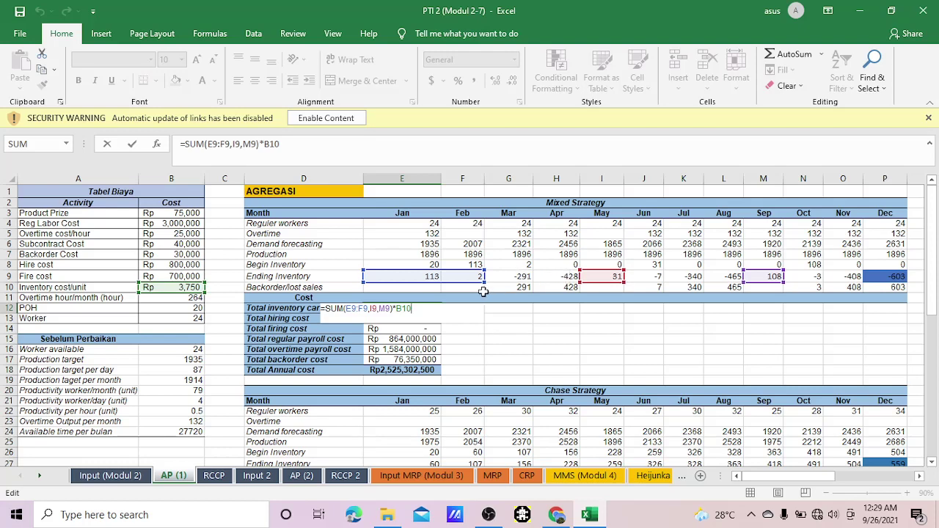
pyautogui.press('Return')
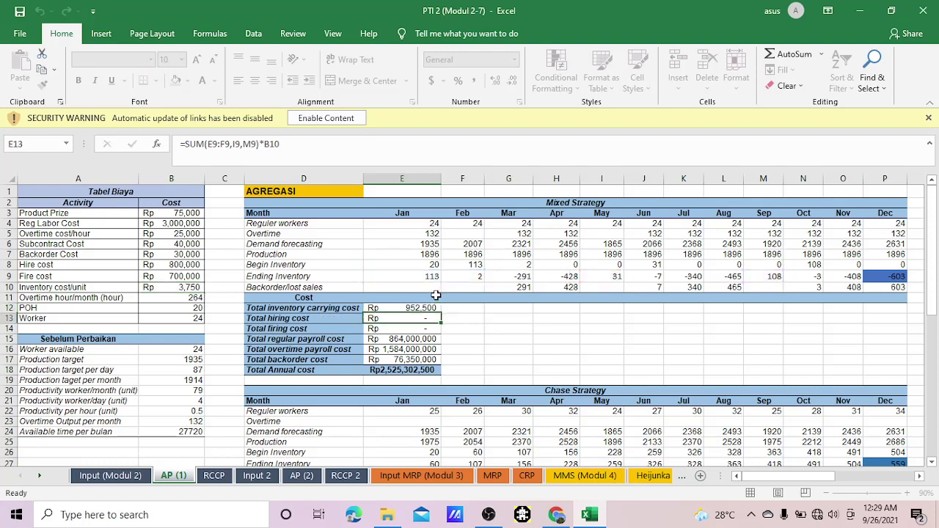
pyautogui.click(415, 308)
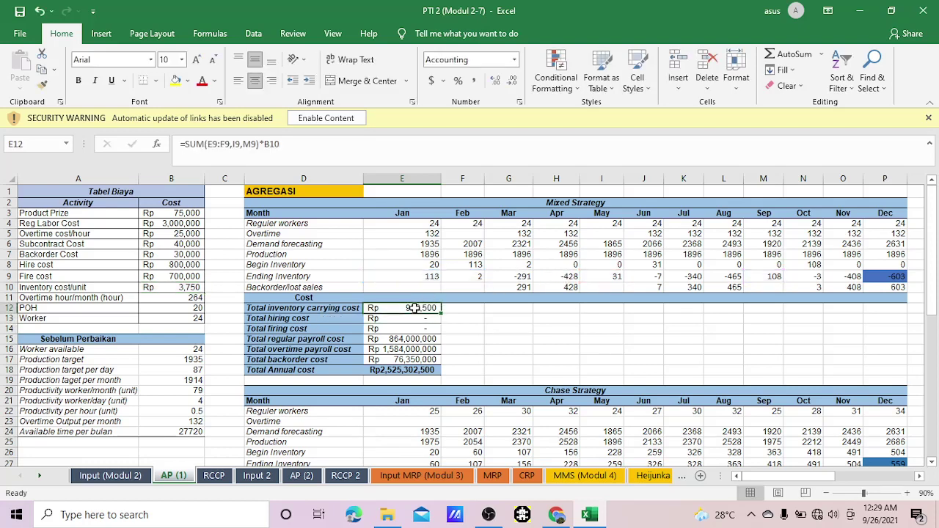
# Try the inventory carrying cost in G12 with =SUM(E9:P10)*B10, covering both the Ending Inventory and Backorder/lost sales rows.
pyautogui.click(462, 311)
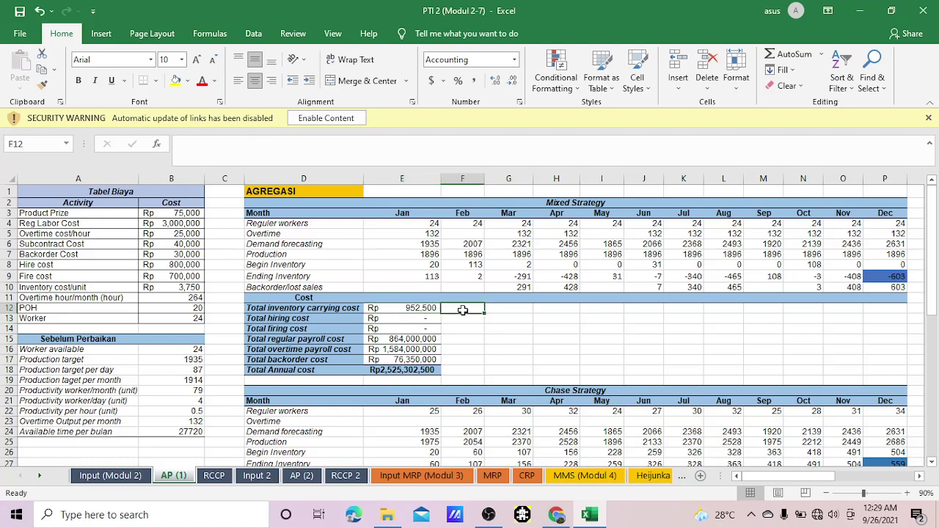
pyautogui.click(494, 312)
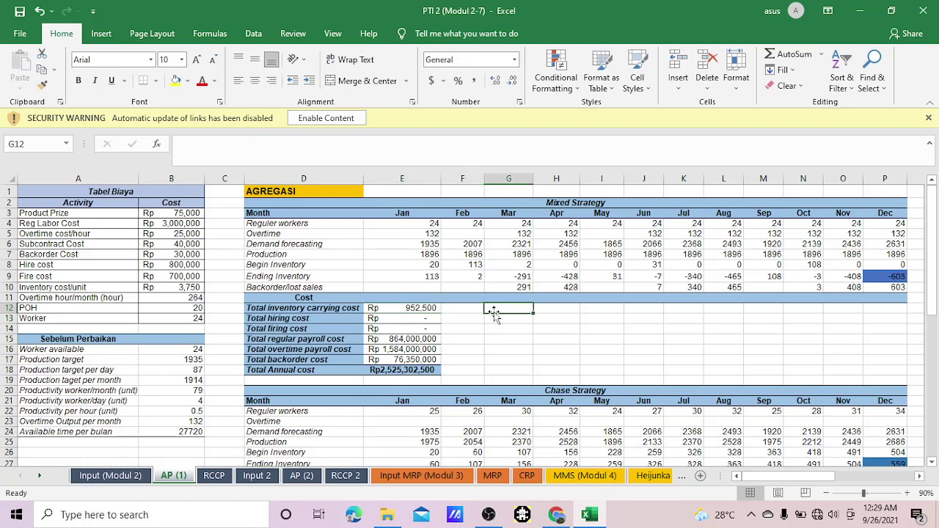
pyautogui.write('=su')
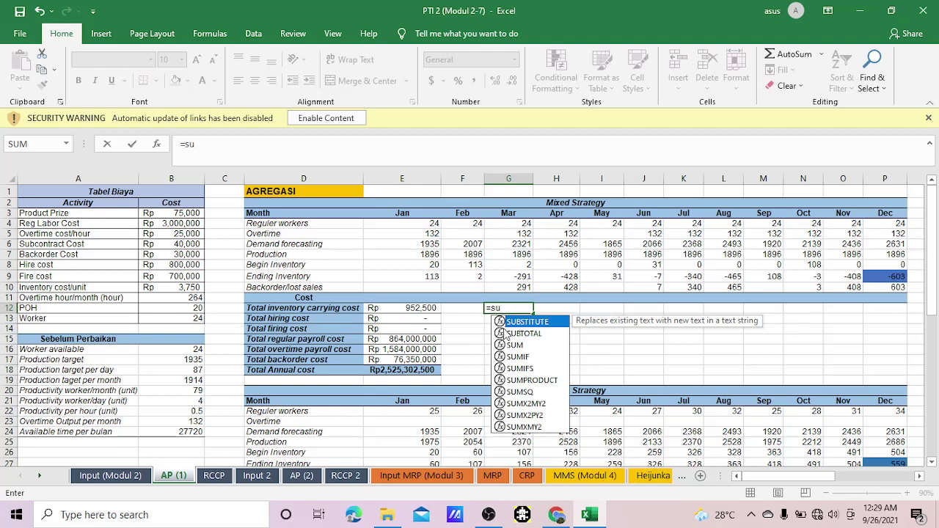
pyautogui.doubleClick(511, 345)
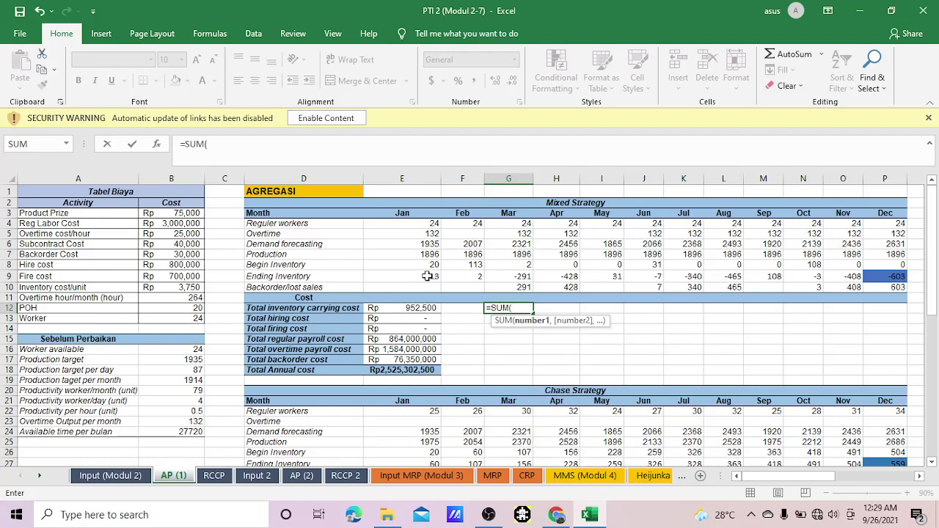
pyautogui.moveTo(427, 275); pyautogui.dragTo(890, 287)
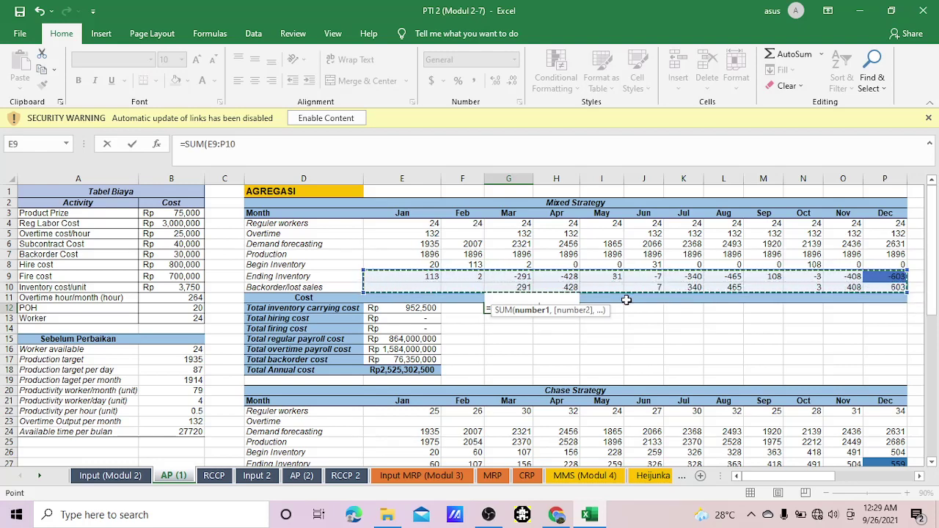
pyautogui.write(')')
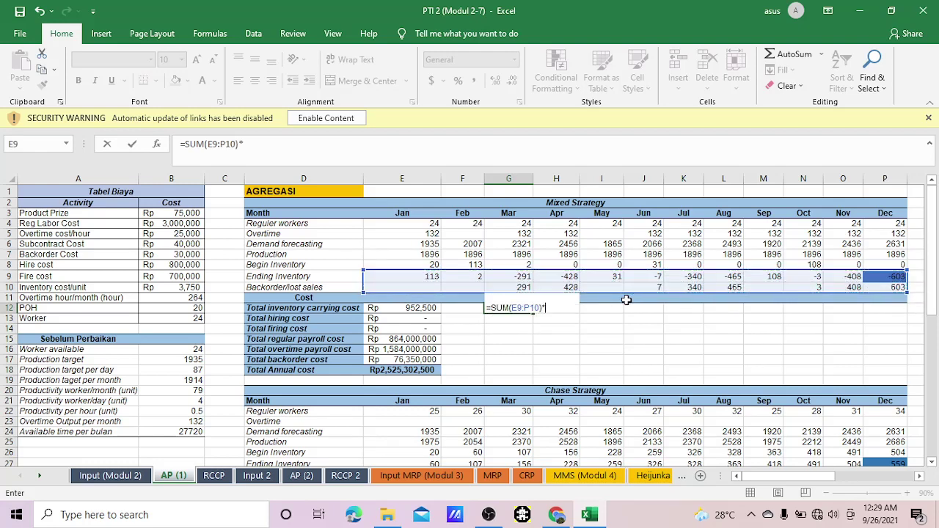
pyautogui.write('*')
pyautogui.click(188, 287)
pyautogui.press('Return')
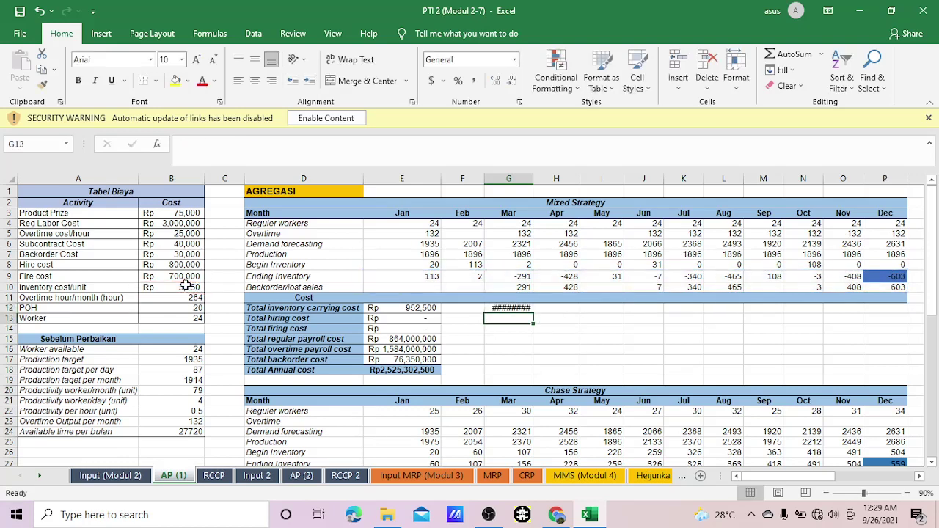
# Auto-fit column G to the test formula's result and compare G12 with the Total inventory carrying cost in E12.
pyautogui.press('Up')
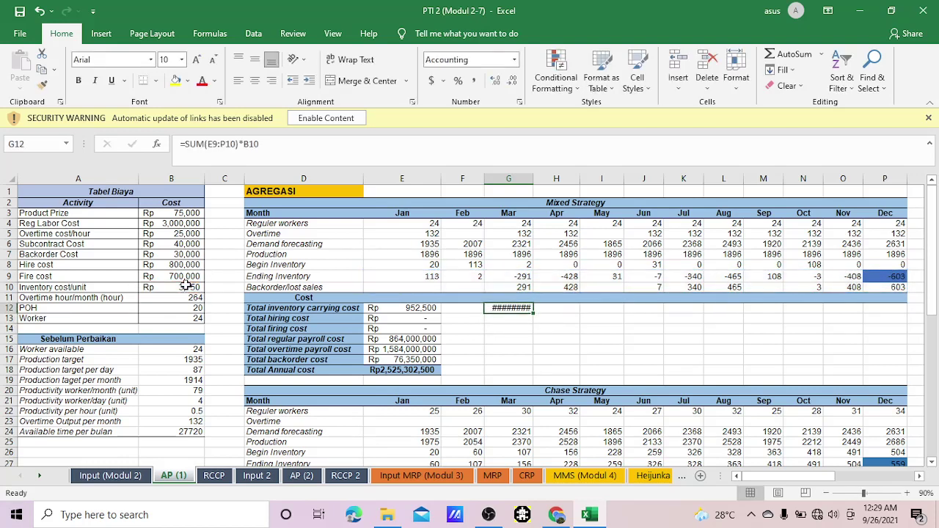
pyautogui.doubleClick(530, 183)
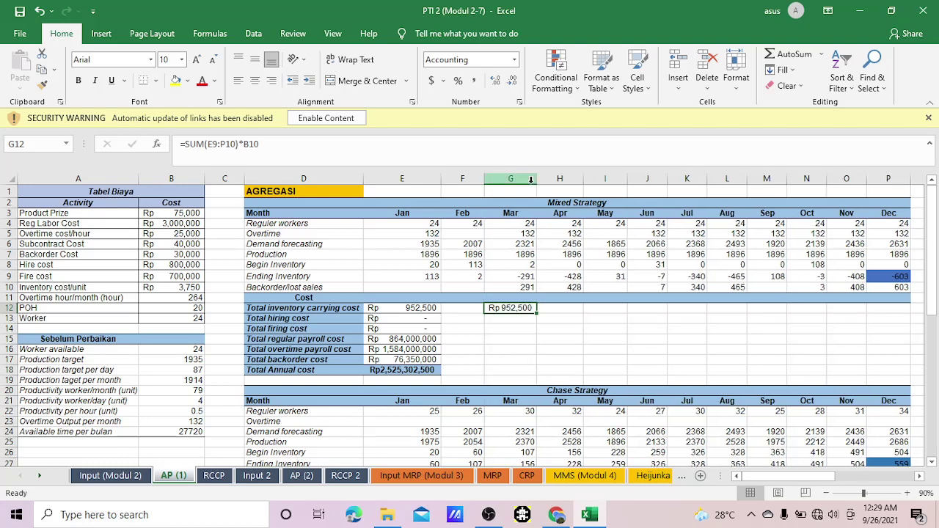
pyautogui.click(414, 310)
pyautogui.click(501, 309)
# Examine the March and April Ending Inventory formulas alongside the matching Backorder/lost sales formulas in the Mixed Strategy table.
pyautogui.click(516, 277)
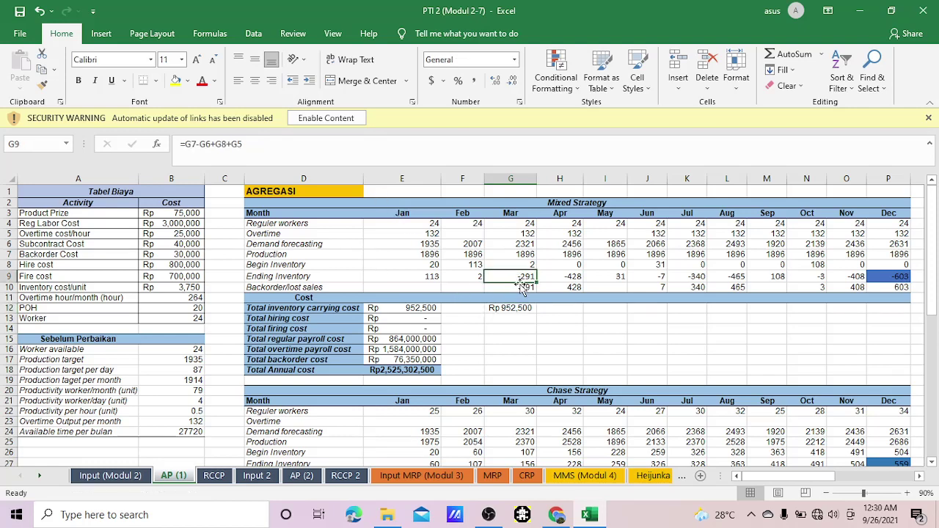
pyautogui.click(522, 287)
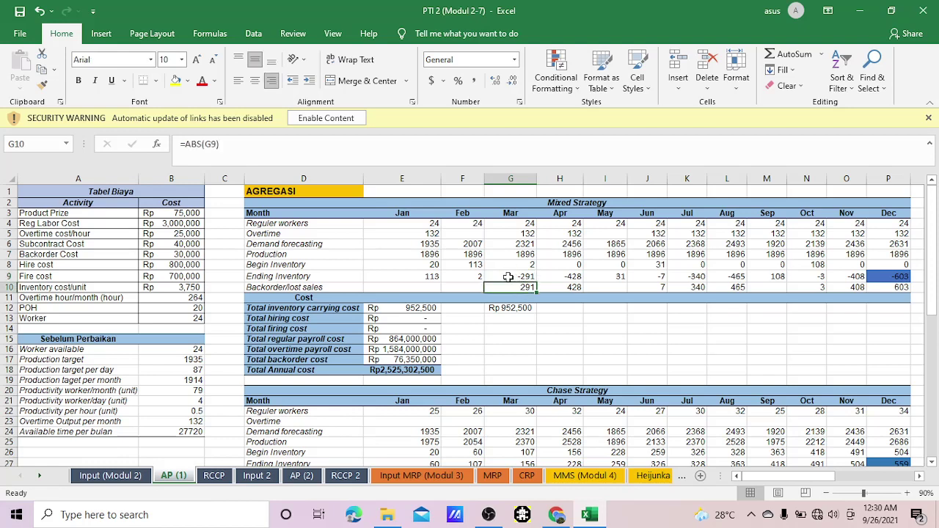
pyautogui.doubleClick(499, 276)
pyautogui.press('Return')
pyautogui.click(500, 278)
pyautogui.press('Right')
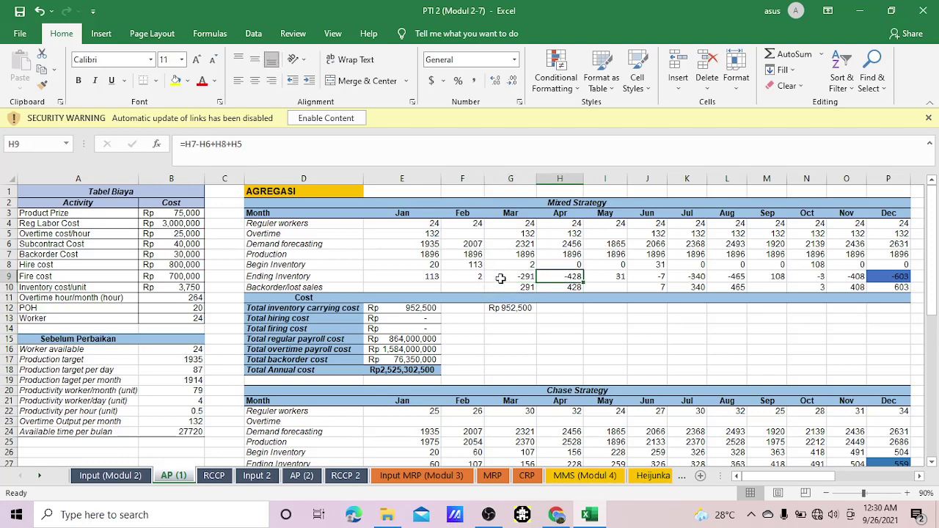
pyautogui.press('Down')
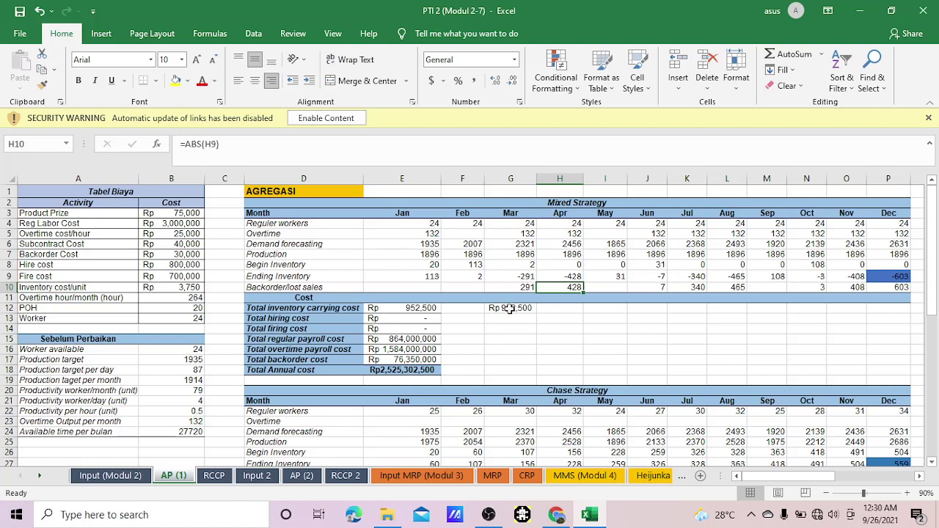
# Clear the test carrying cost formula from G12 and return to E12.
pyautogui.click(510, 308)
pyautogui.press('BackSpace')
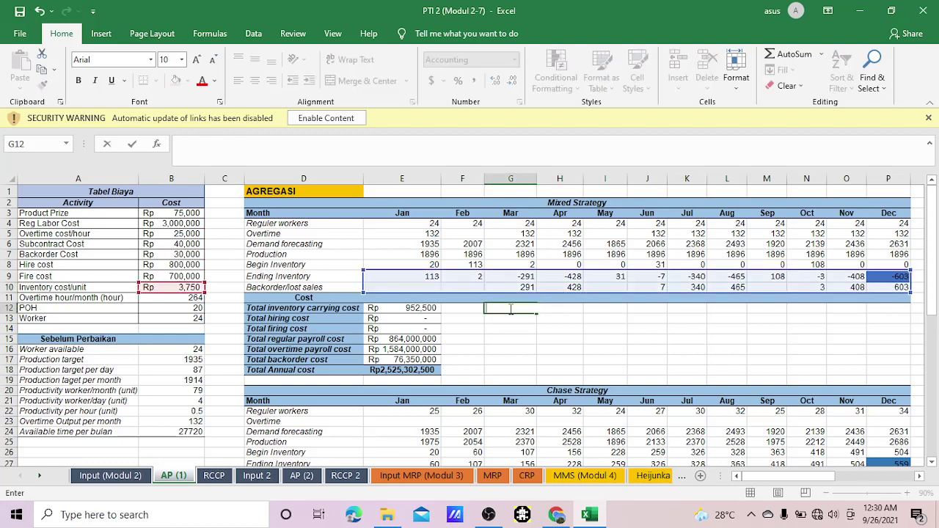
pyautogui.press('Left')
pyautogui.press('Left')
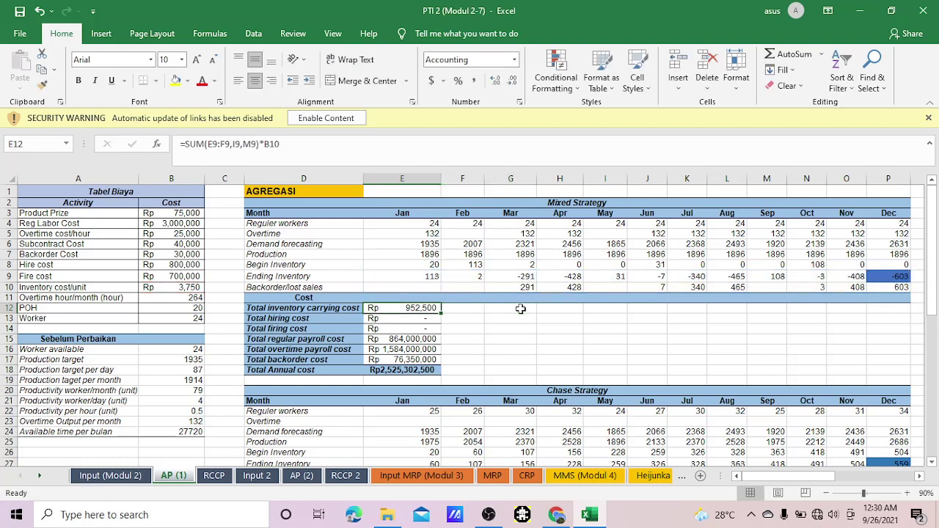
# Highlight the January to April Ending Inventory and Backorder cells, and review the carrying cost and regular payroll cost formulas in E12 and E15.
pyautogui.click(510, 308)
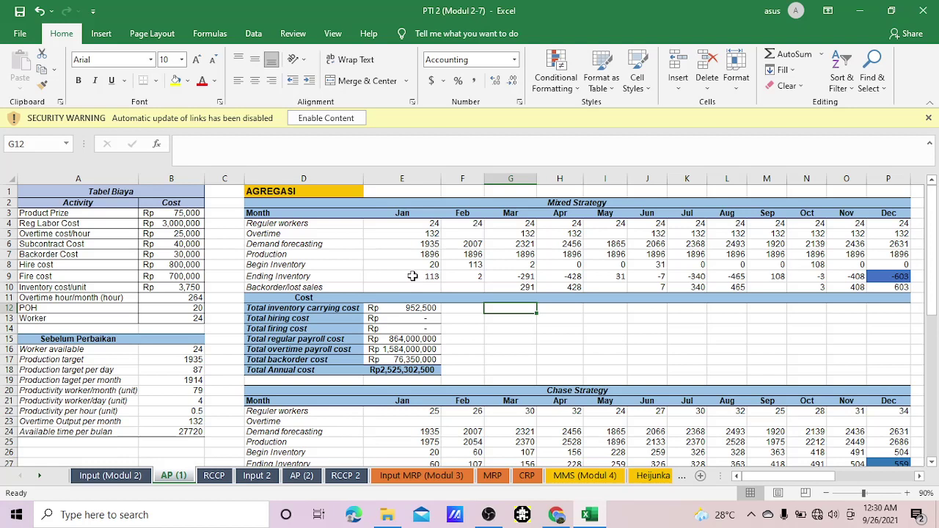
pyautogui.moveTo(409, 276); pyautogui.dragTo(571, 288)
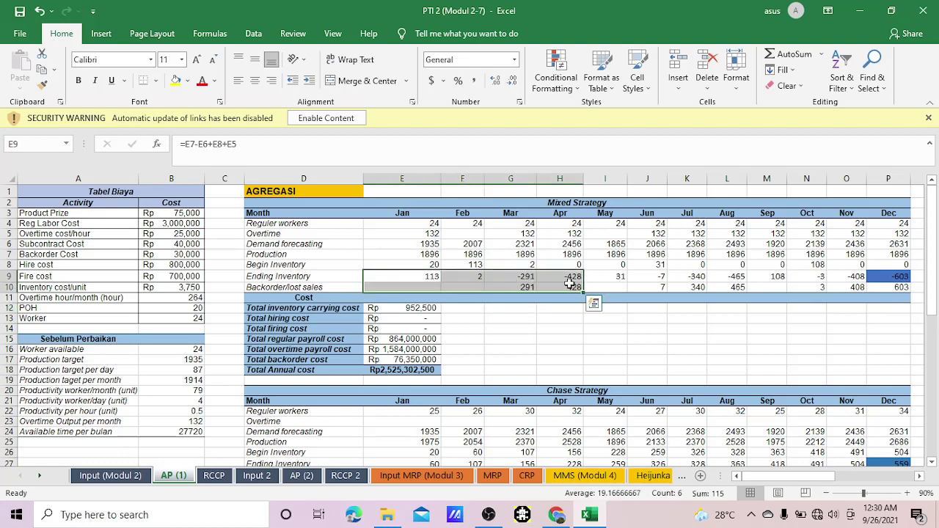
pyautogui.click(490, 309)
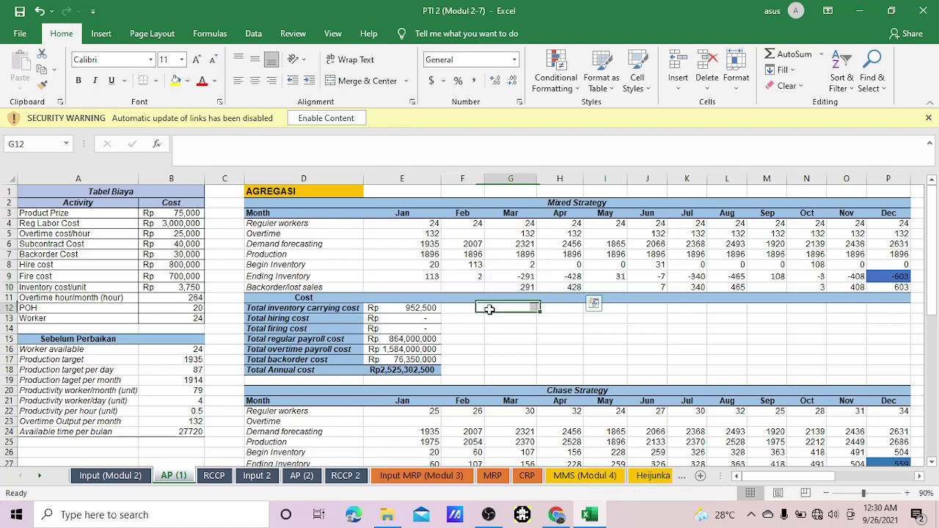
pyautogui.click(432, 310)
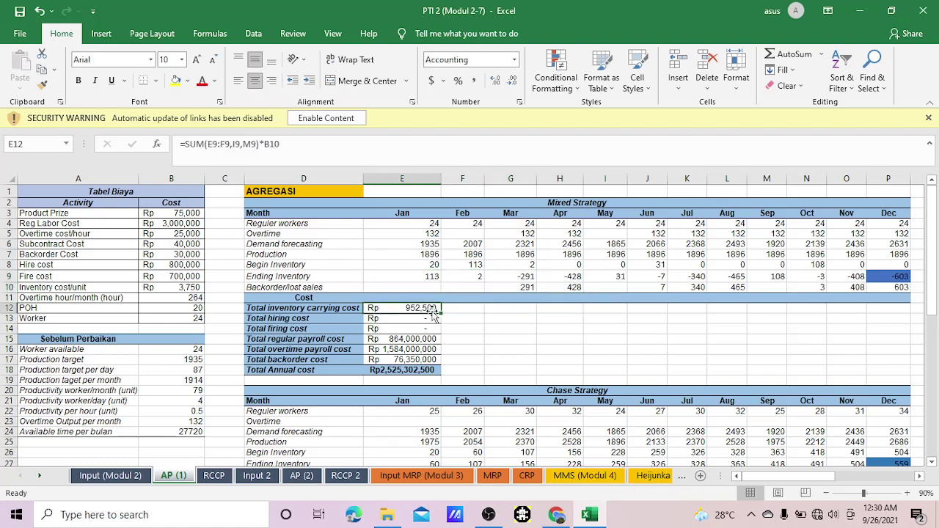
pyautogui.click(415, 339)
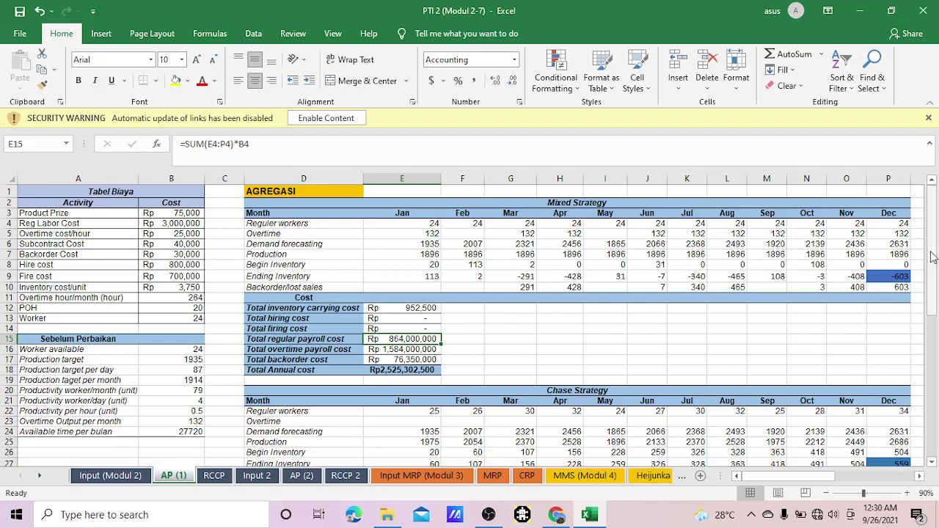
# View the Level Strategy table on AP (1), and highlight the productivity, overtime and available time labels A20:A24 on the AP (2) sheet.
pyautogui.moveTo(934, 256); pyautogui.dragTo(935, 411)
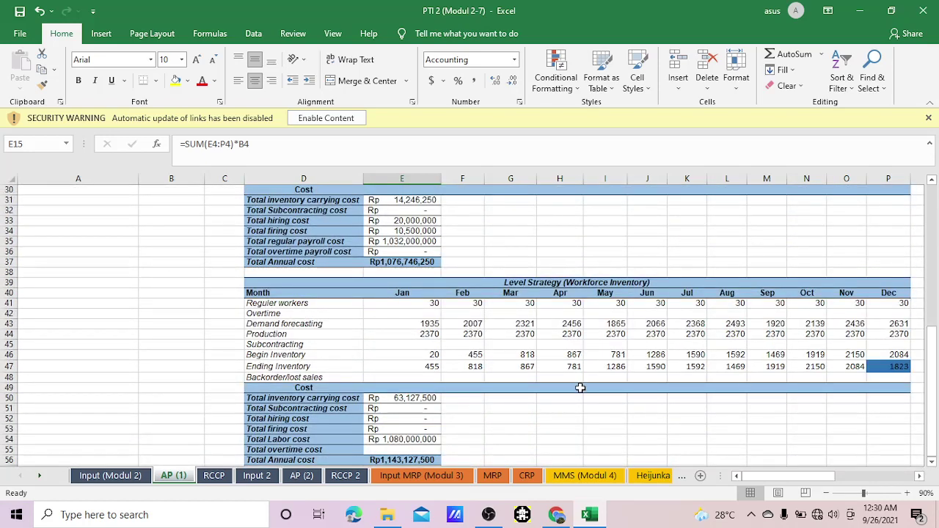
pyautogui.click(302, 477)
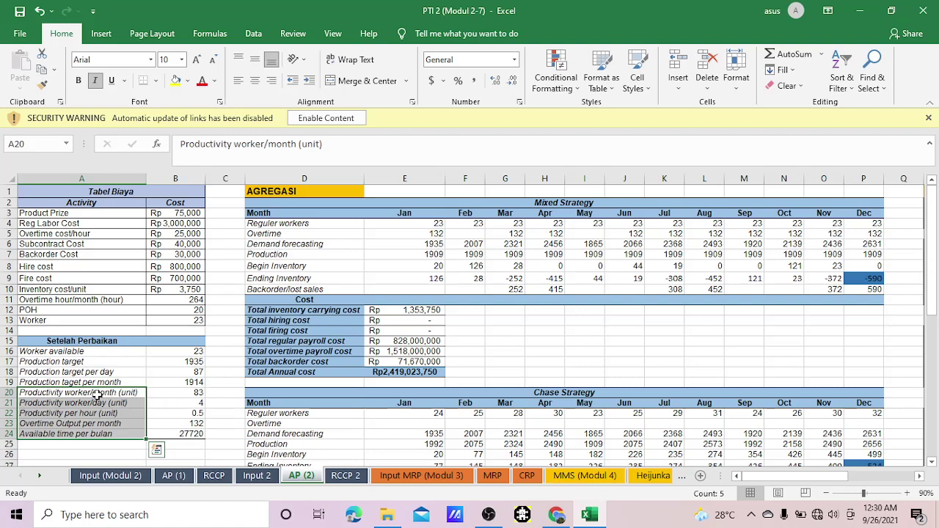
pyautogui.moveTo(98, 395); pyautogui.dragTo(110, 433)
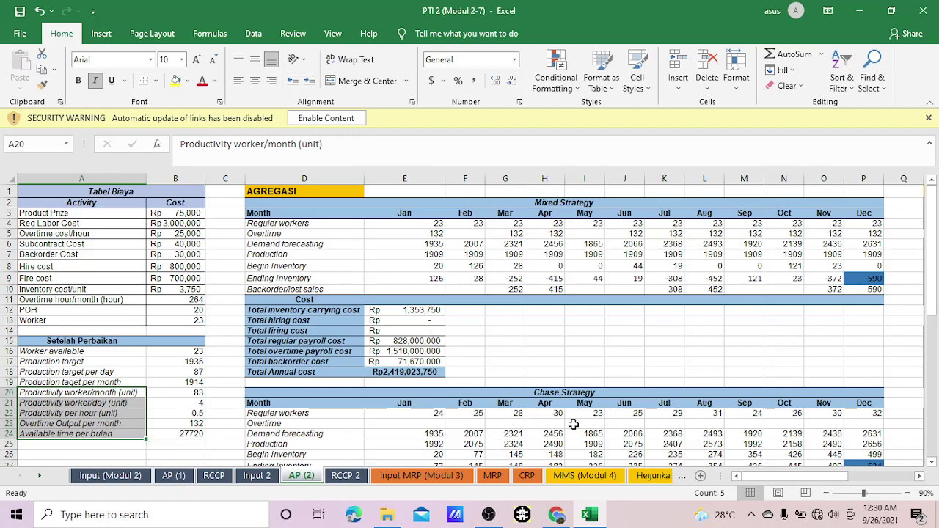
# Examine the Level Strategy (Subcontract) table and its cost block down to Total Annual cost on the AP (2) sheet.
pyautogui.moveTo(938, 303); pyautogui.dragTo(937, 427)
pyautogui.click(330, 460)
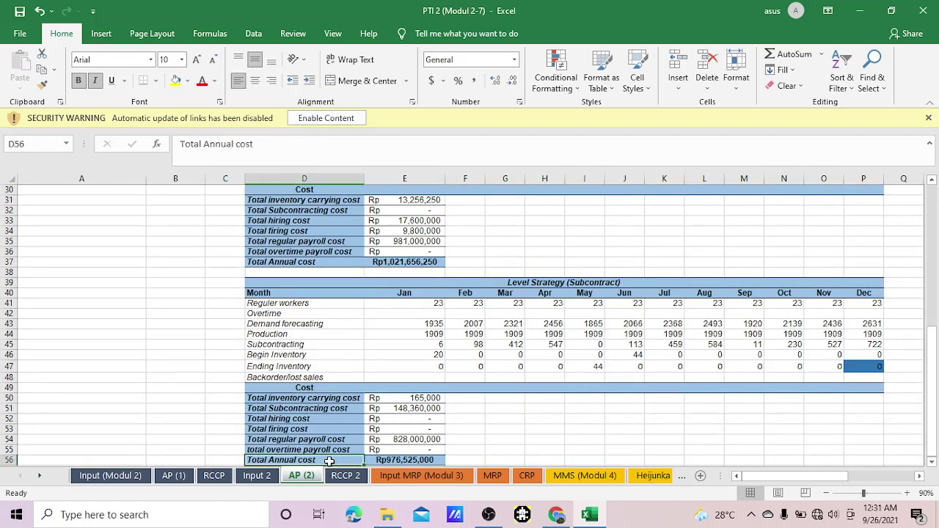
pyautogui.press('Down')
pyautogui.press('Down')
pyautogui.press('Down')
pyautogui.press('Down')
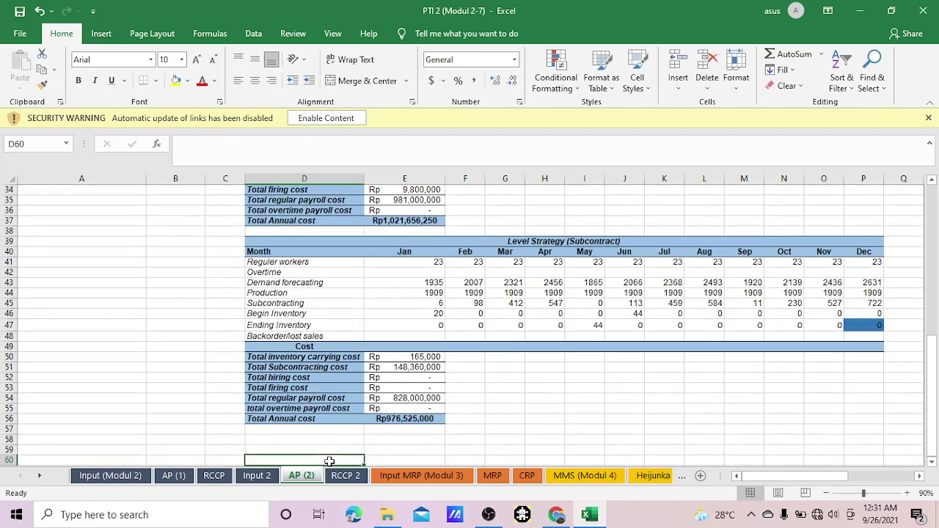
pyautogui.press('Down')
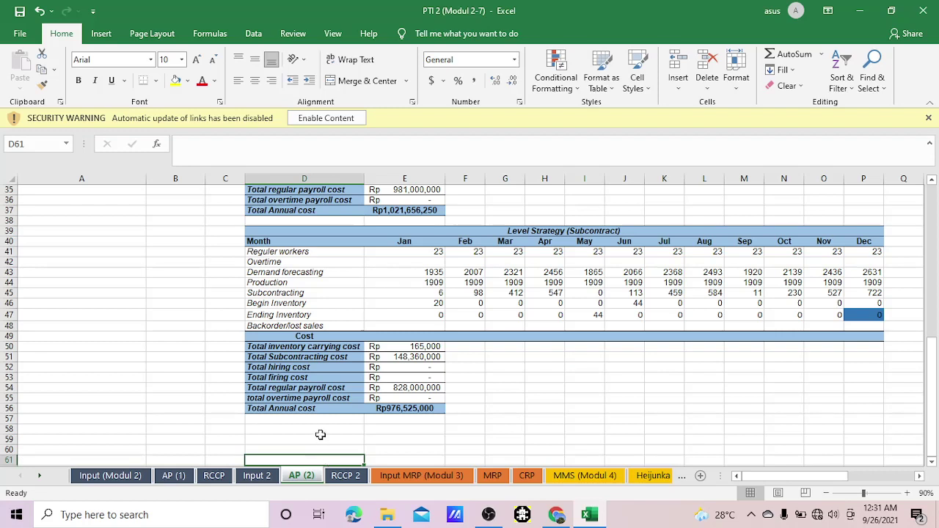
pyautogui.press('Up')
pyautogui.press('Up')
pyautogui.press('Up')
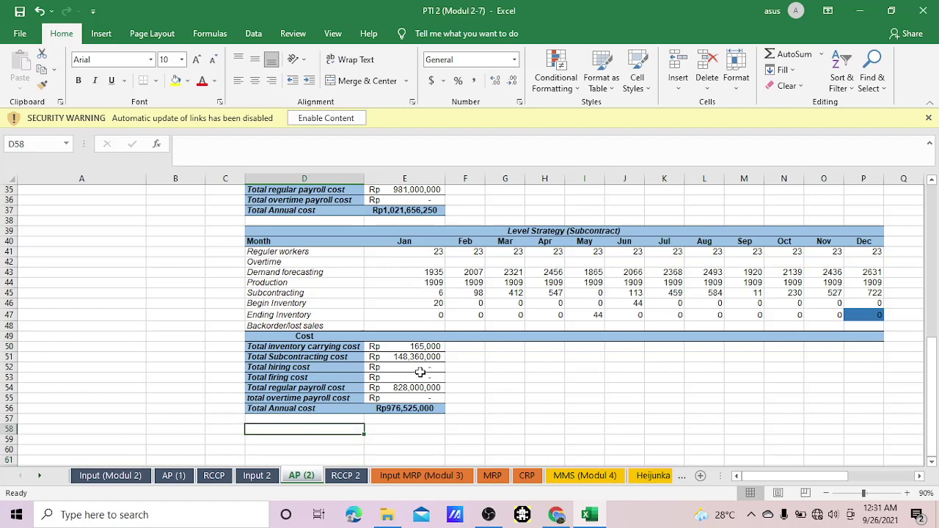
# Start a formula in G54 to compare the IF and IFS function descriptions, and discard the entry.
pyautogui.click(505, 390)
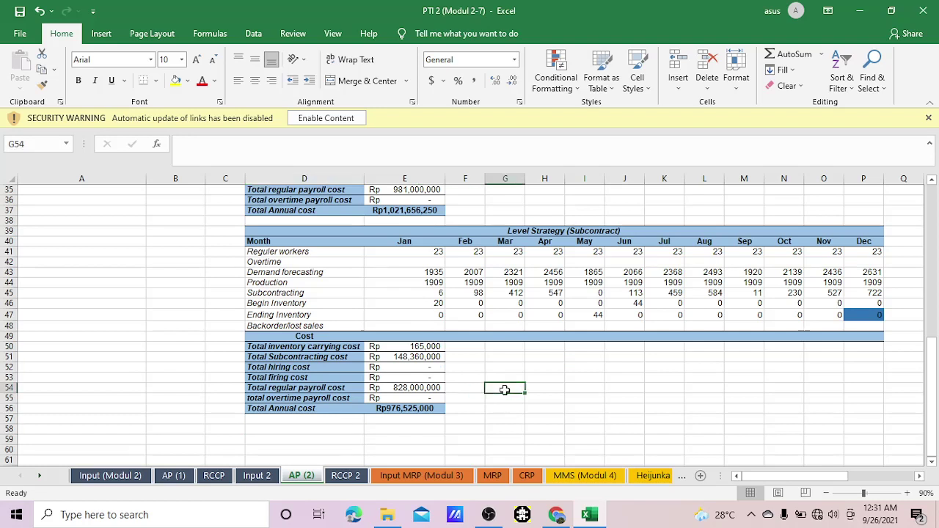
pyautogui.write('=IF')
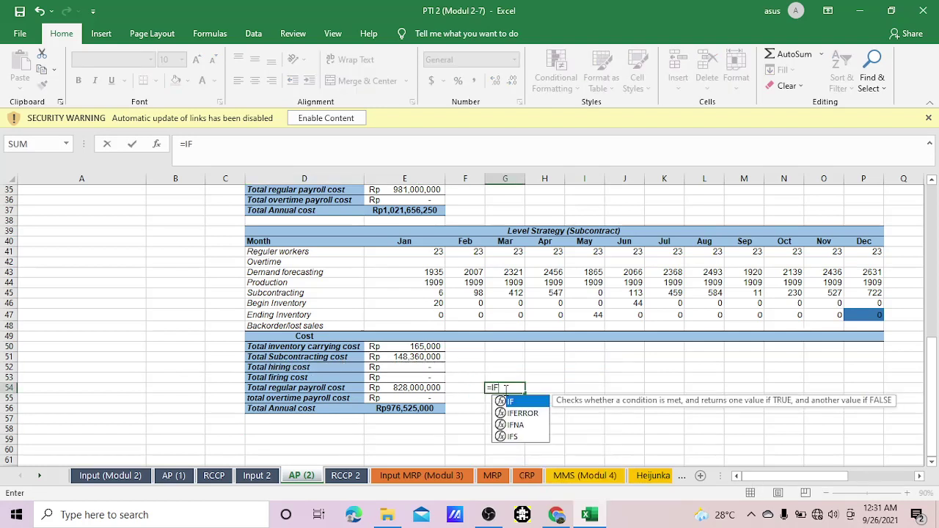
pyautogui.write('S')
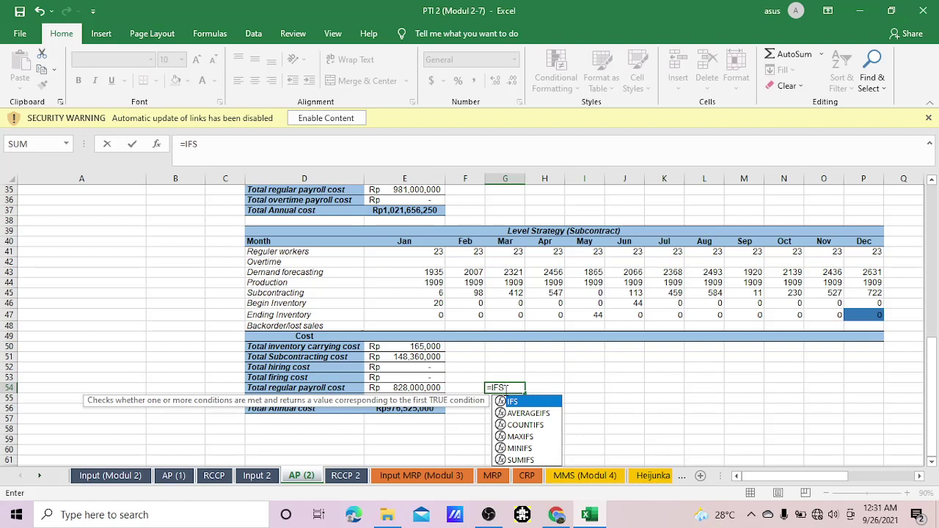
pyautogui.press('BackSpace')
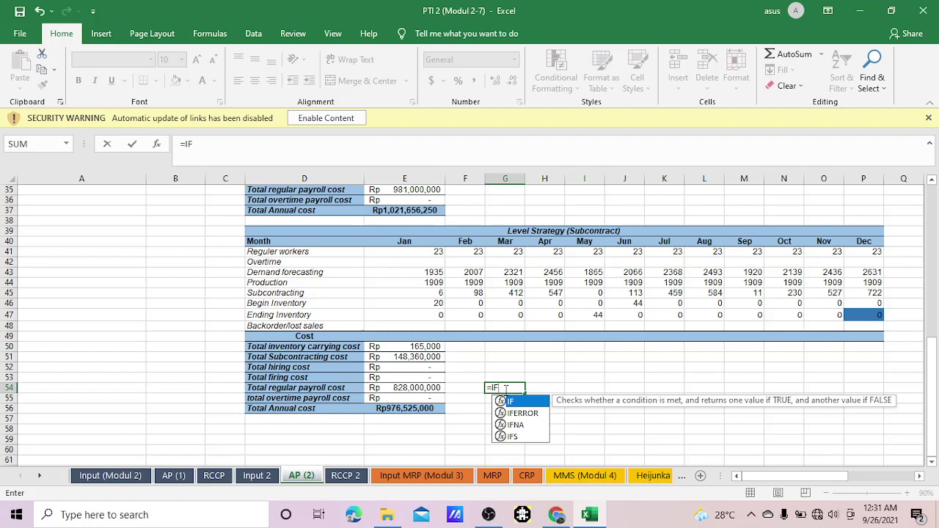
pyautogui.write('S')
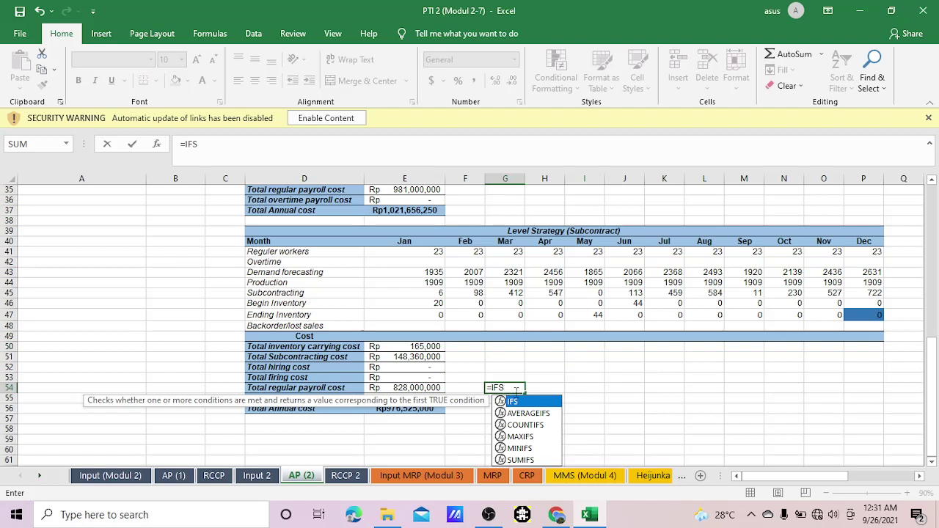
pyautogui.press('BackSpace')
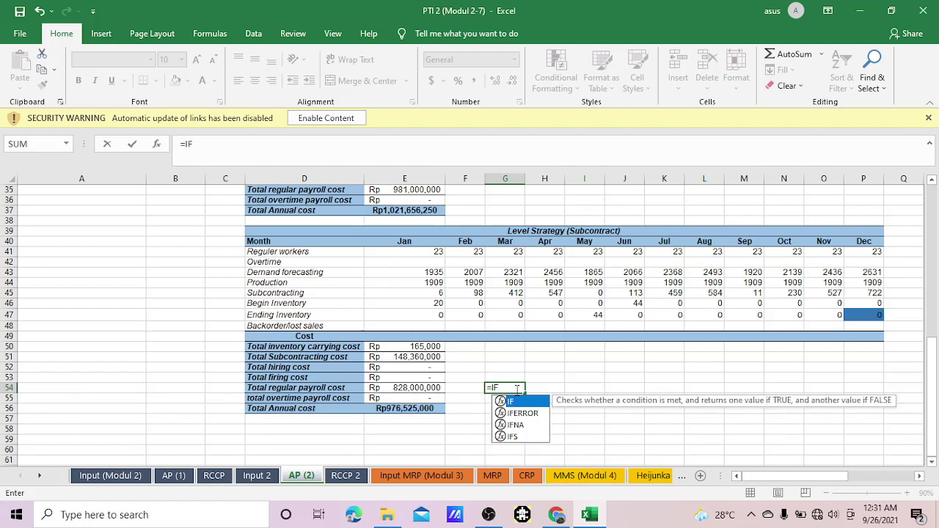
pyautogui.press('BackSpace')
pyautogui.press('BackSpace')
pyautogui.press('Escape')
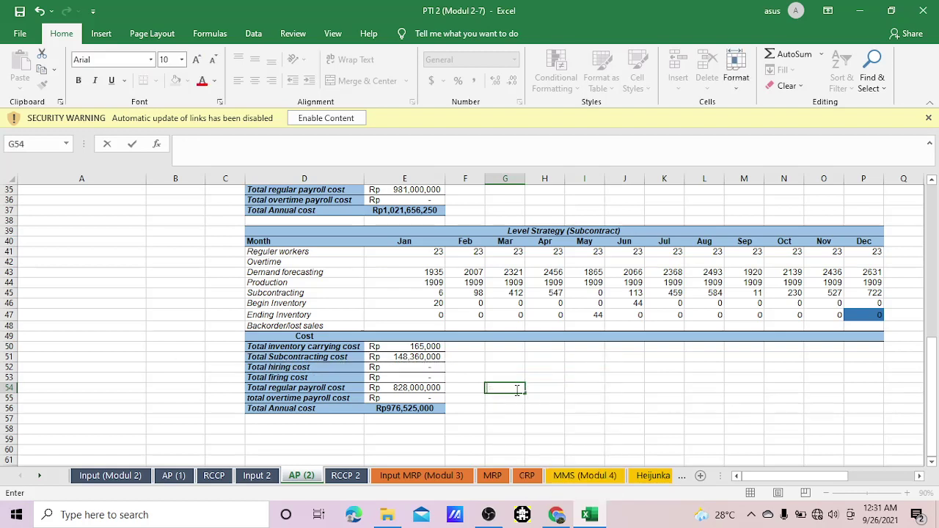
# Fill the Subcontracting label and its January to December values (D45:P45) in yellow.
pyautogui.moveTo(339, 293)
pyautogui.mouseDown()
pyautogui.moveTo(380, 292)
pyautogui.moveTo(357, 292)
pyautogui.mouseUp()
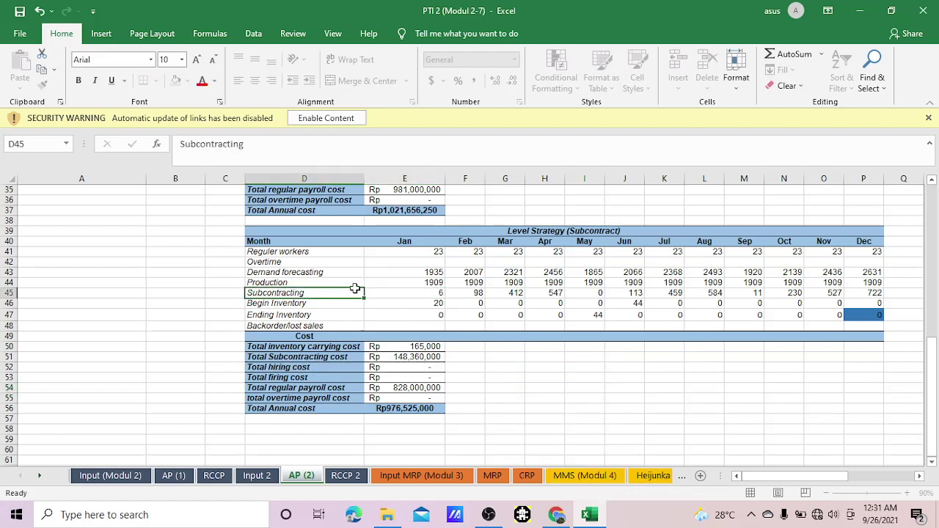
pyautogui.click(175, 81)
pyautogui.hotkey('shift', 'Right')
pyautogui.hotkey('shift', 'Right')
pyautogui.hotkey('shift', 'Right')
pyautogui.hotkey('shift', 'Right')
pyautogui.hotkey('shift', 'Right')
pyautogui.hotkey('shift', 'Right')
pyautogui.hotkey('shift', 'Right')
pyautogui.hotkey('shift', 'Right')
pyautogui.hotkey('shift', 'Right')
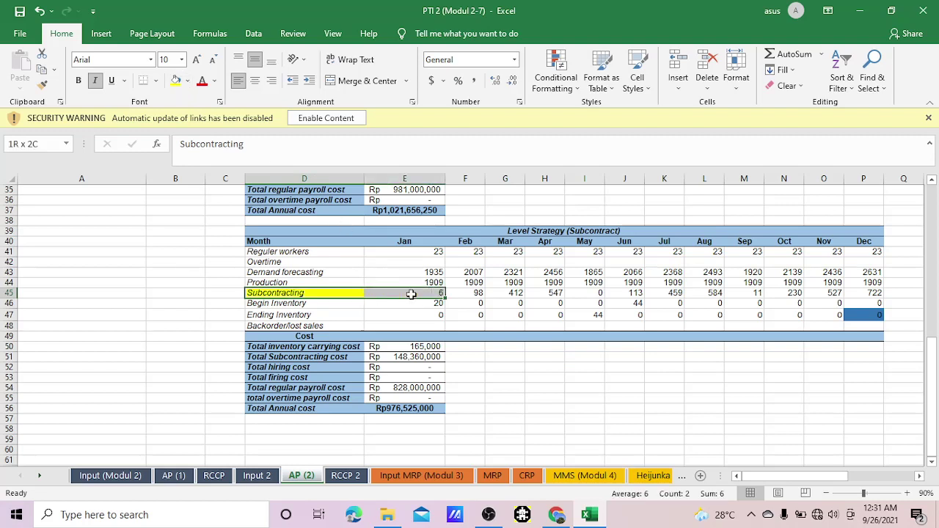
pyautogui.hotkey('shift', 'Right')
pyautogui.hotkey('shift', 'Right')
pyautogui.hotkey('shift', 'Right')
pyautogui.hotkey('shift', 'Right')
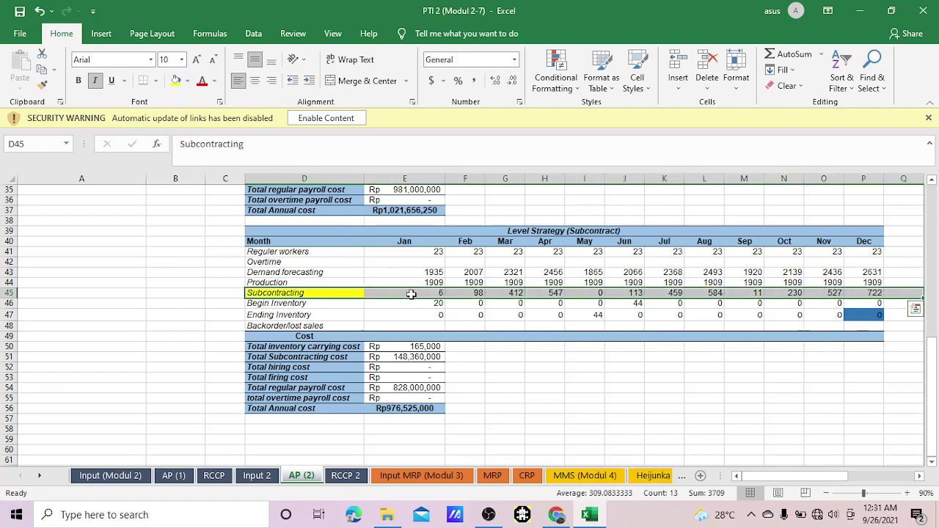
pyautogui.hotkey('shift', 'Left')
pyautogui.click(412, 294)
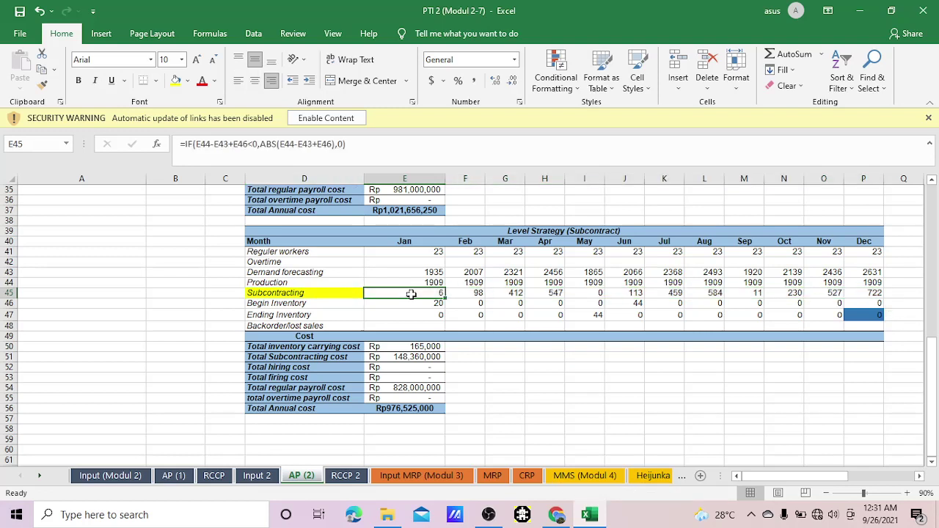
pyautogui.hotkey('shift', 'Right')
pyautogui.hotkey('shift', 'Right')
pyautogui.hotkey('shift', 'Right')
pyautogui.hotkey('shift', 'Right')
pyautogui.hotkey('shift', 'Right')
pyautogui.hotkey('shift', 'Right')
pyautogui.hotkey('shift', 'Right')
pyautogui.hotkey('shift', 'Right')
pyautogui.hotkey('shift', 'Right')
pyautogui.hotkey('shift', 'Right')
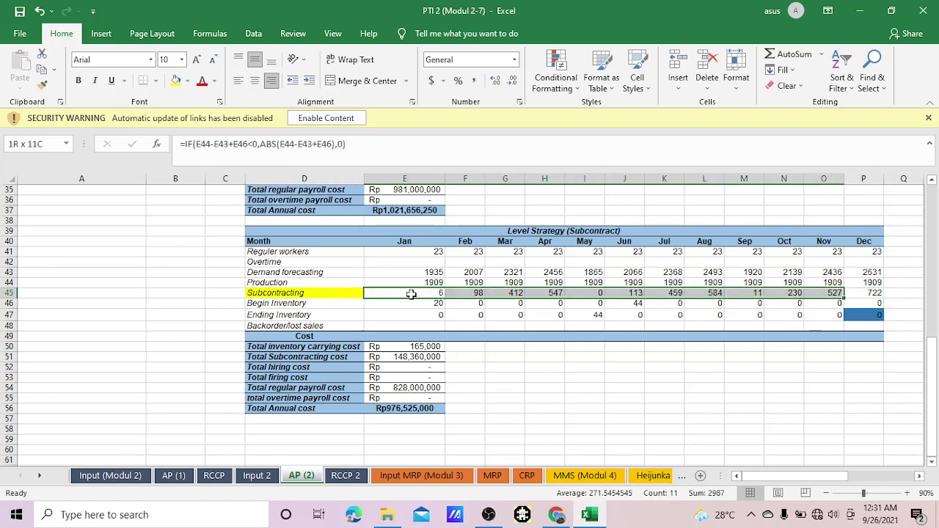
pyautogui.hotkey('shift', 'Right')
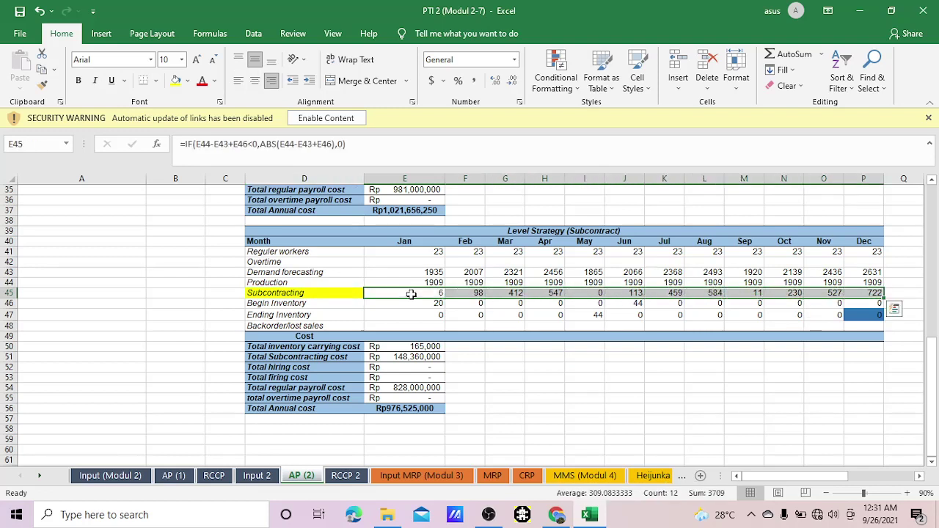
pyautogui.click(178, 87)
pyautogui.click(468, 358)
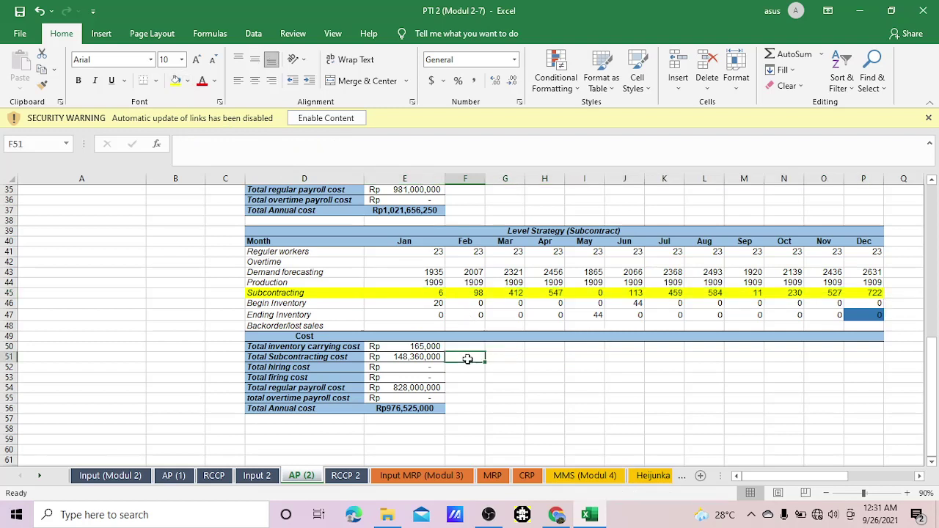
# Review the January Subcontracting formula in E45 and the Demand forecasting reference in E43.
pyautogui.click(345, 297)
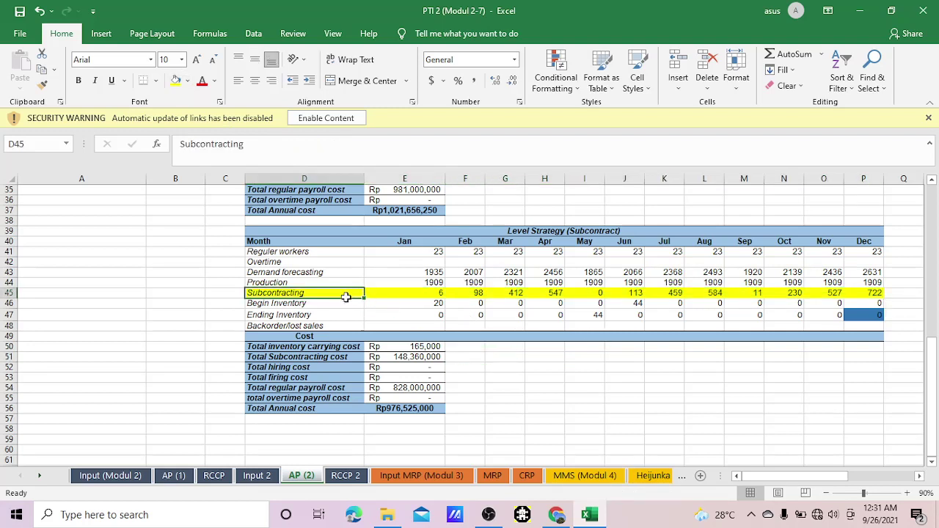
pyautogui.click(404, 292)
pyautogui.click(335, 295)
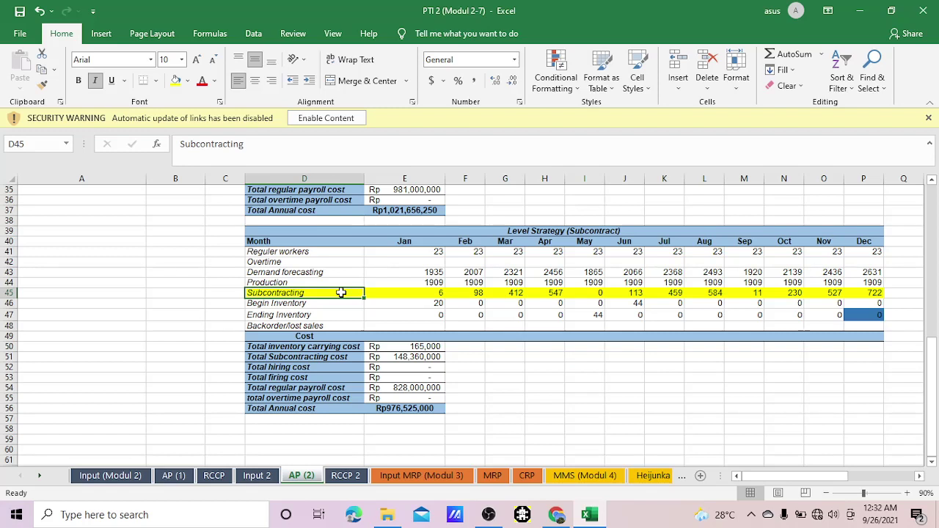
pyautogui.press('Right')
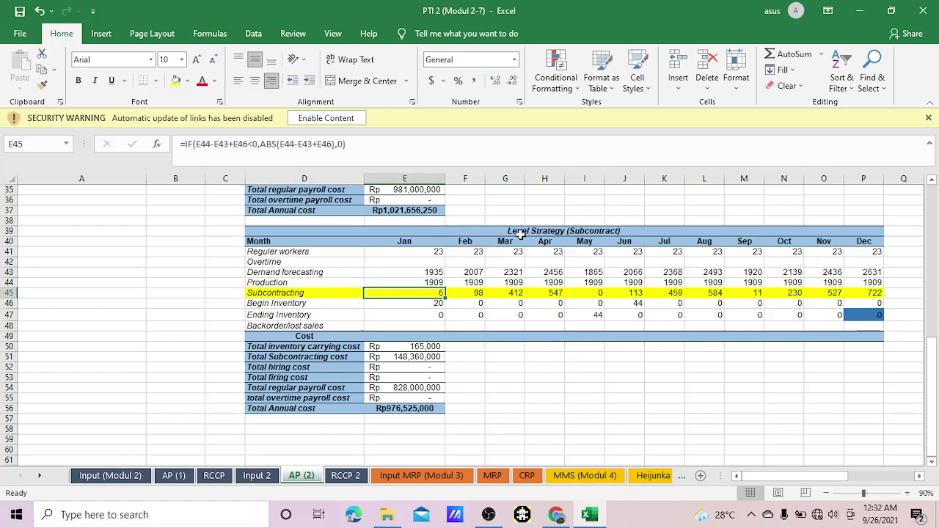
pyautogui.click(413, 277)
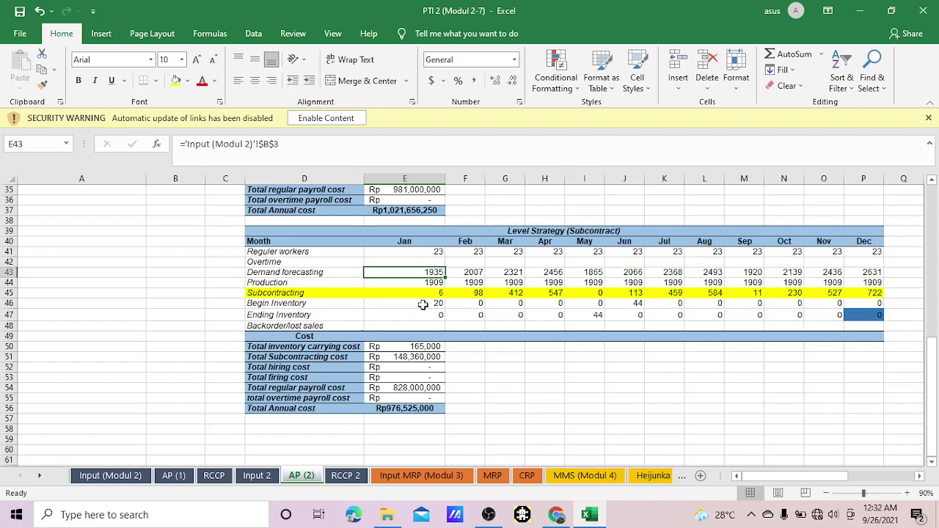
# Clear the January Subcontracting cell E45 and check the Ending Inventory formula in E47.
pyautogui.click(423, 295)
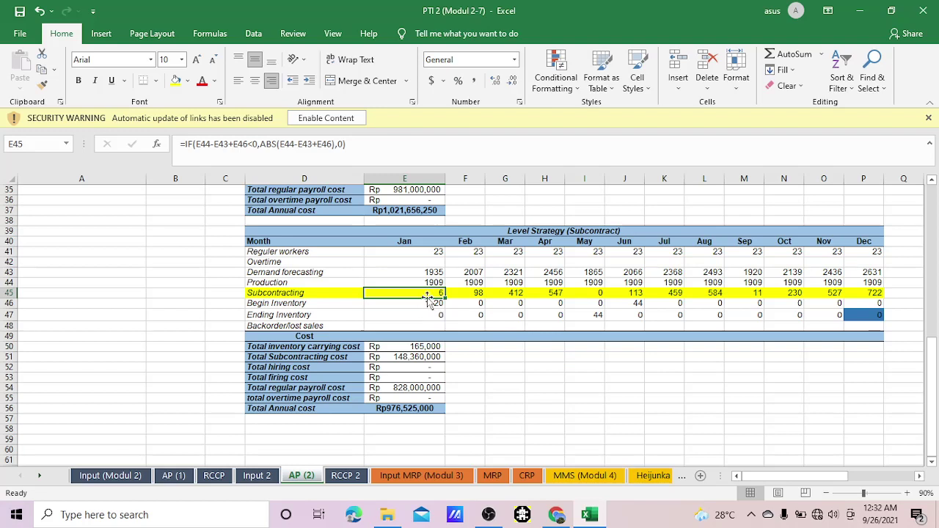
pyautogui.press('BackSpace')
pyautogui.press('Return')
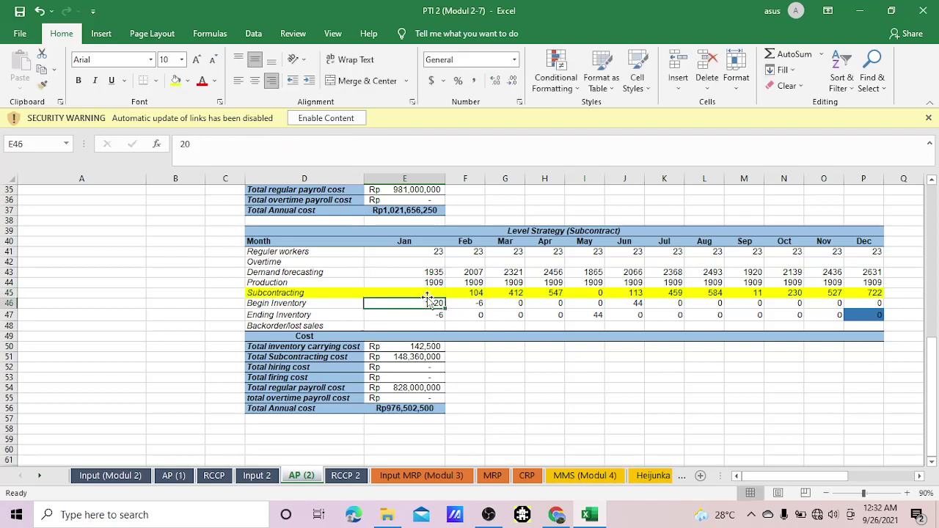
pyautogui.click(437, 312)
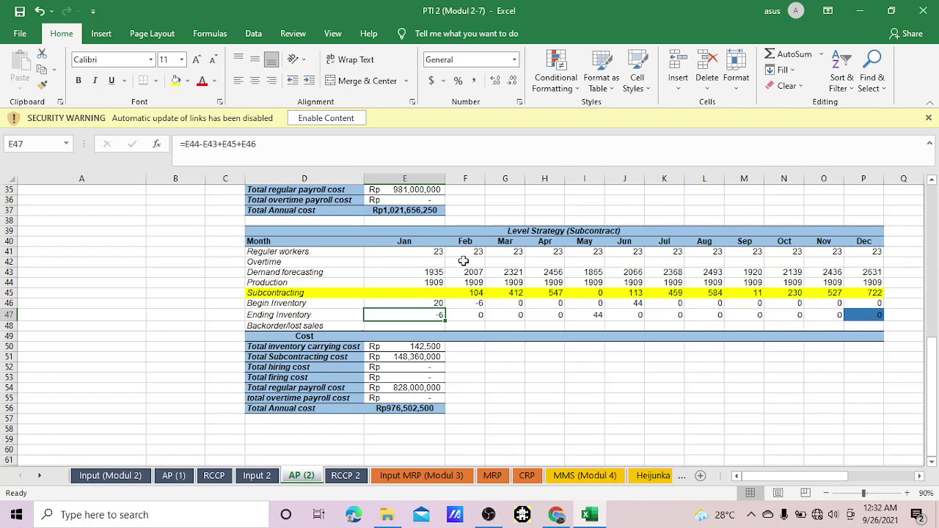
# Enter 6 as the January Subcontracting value in E45 and recheck the Ending Inventory cell E47.
pyautogui.click(398, 291)
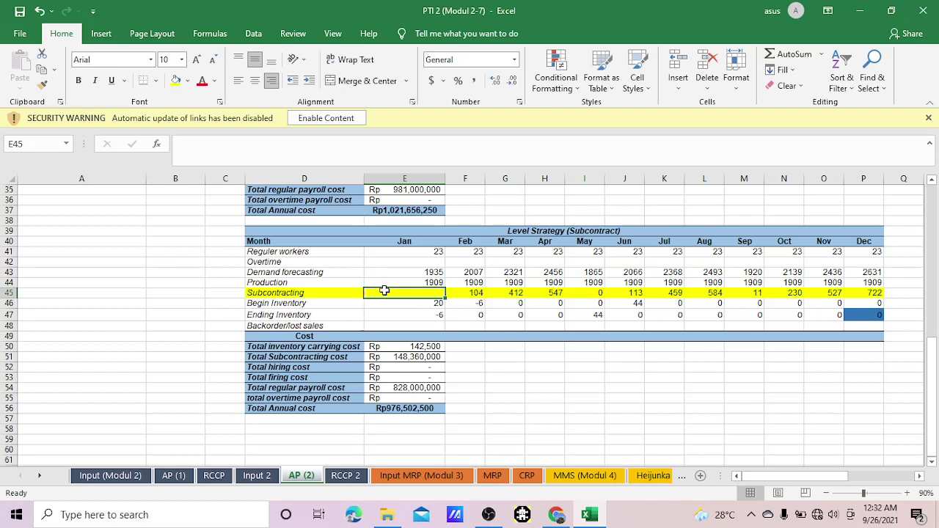
pyautogui.press('Down')
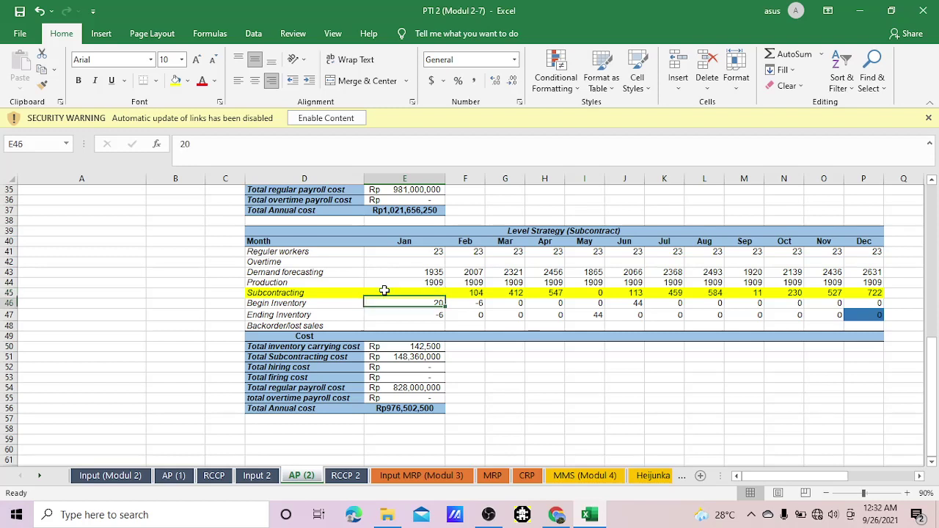
pyautogui.press('Down')
pyautogui.press('Up')
pyautogui.press('Up')
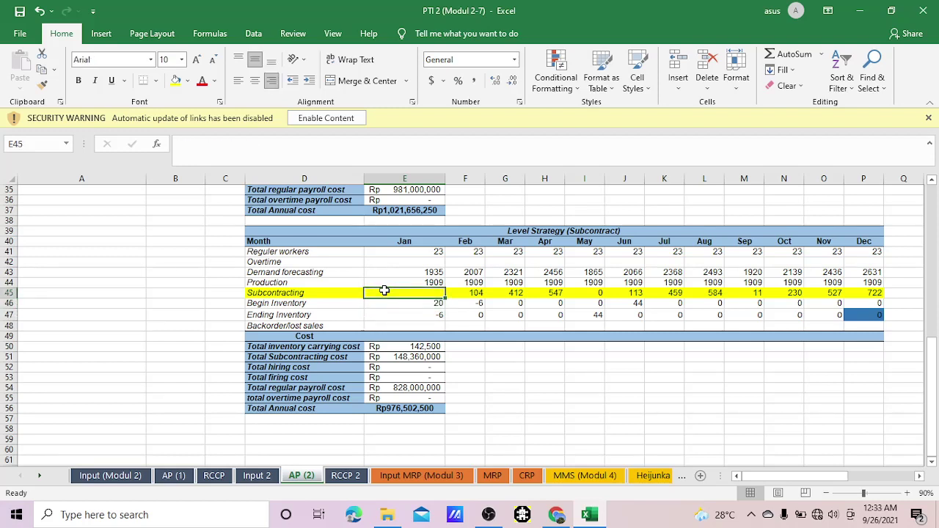
pyautogui.write('6')
pyautogui.press('Return')
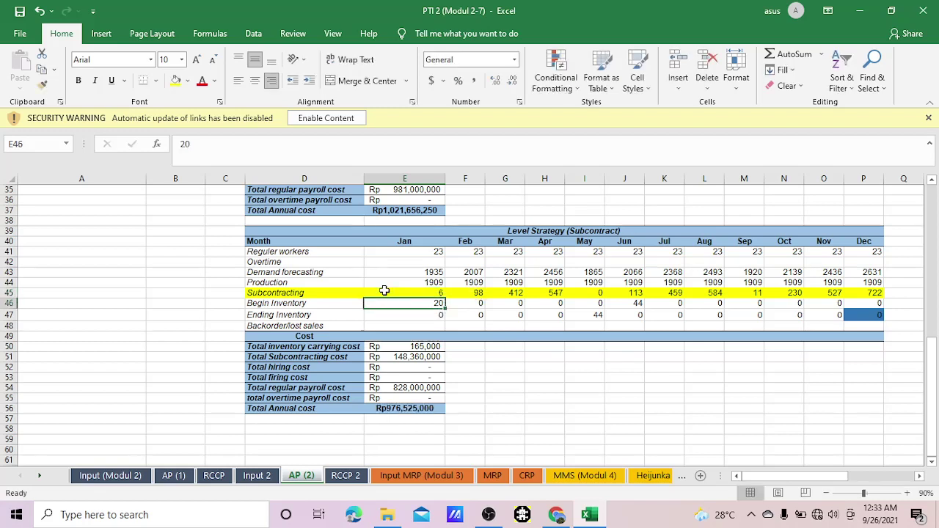
pyautogui.click(437, 315)
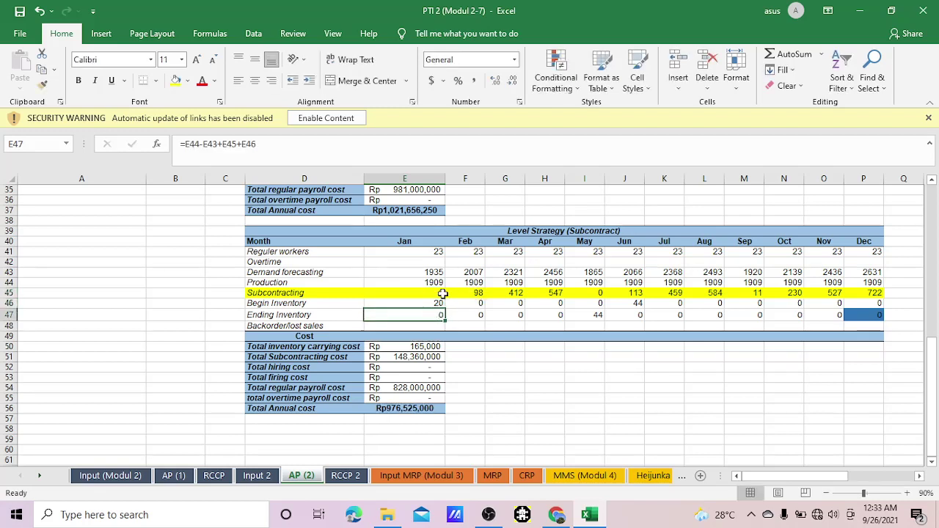
# Clear the manual value from E45 and start an IF formula in that cell.
pyautogui.click(443, 293)
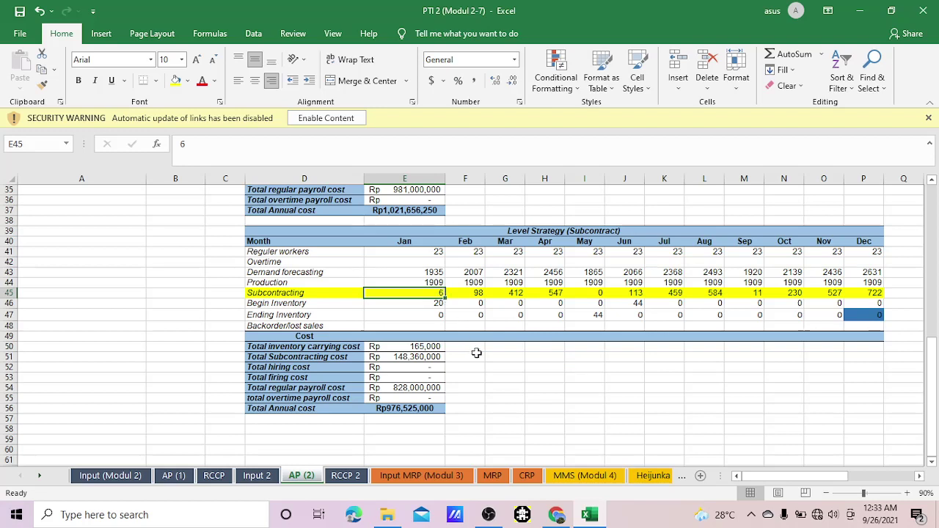
pyautogui.press('BackSpace')
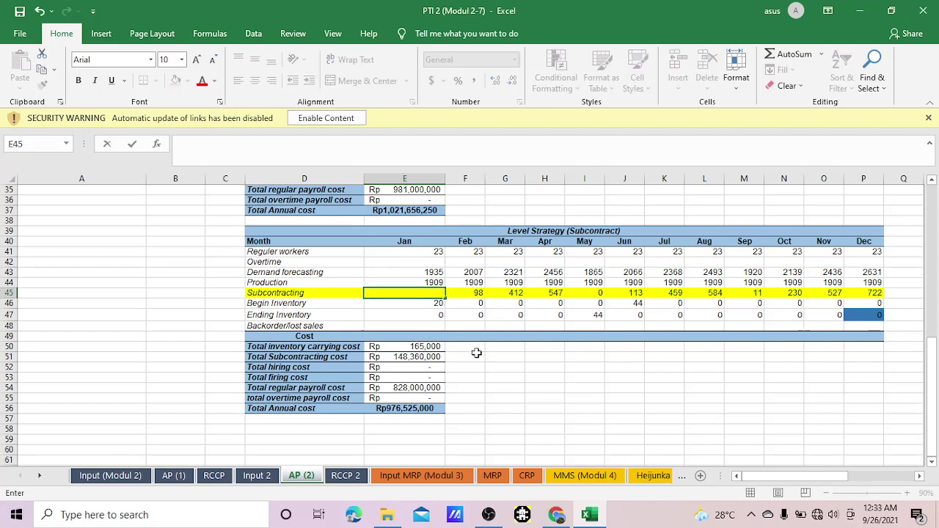
pyautogui.press('Return')
pyautogui.press('Up')
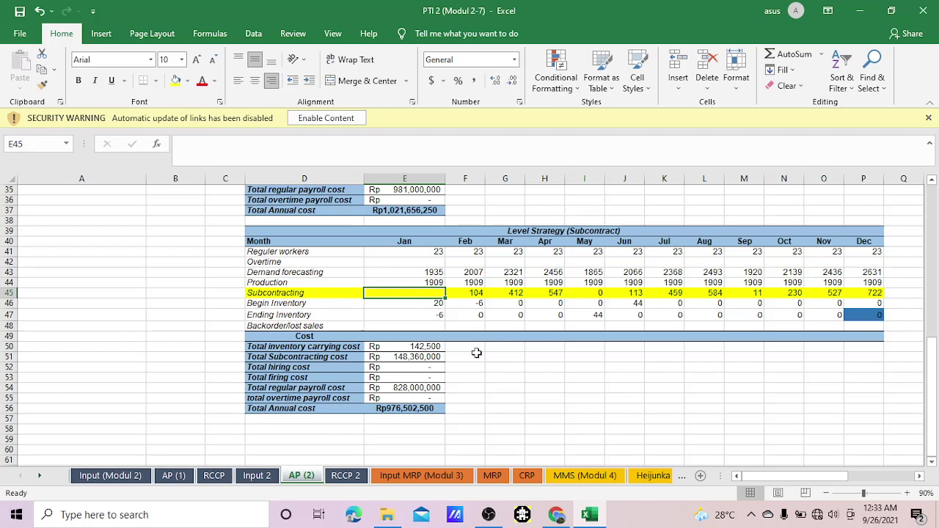
pyautogui.write('=')
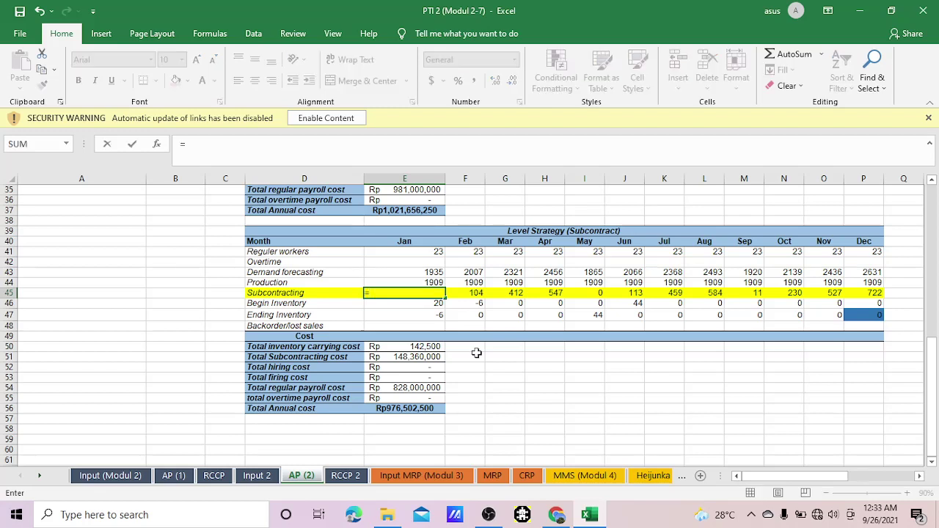
pyautogui.write('if')
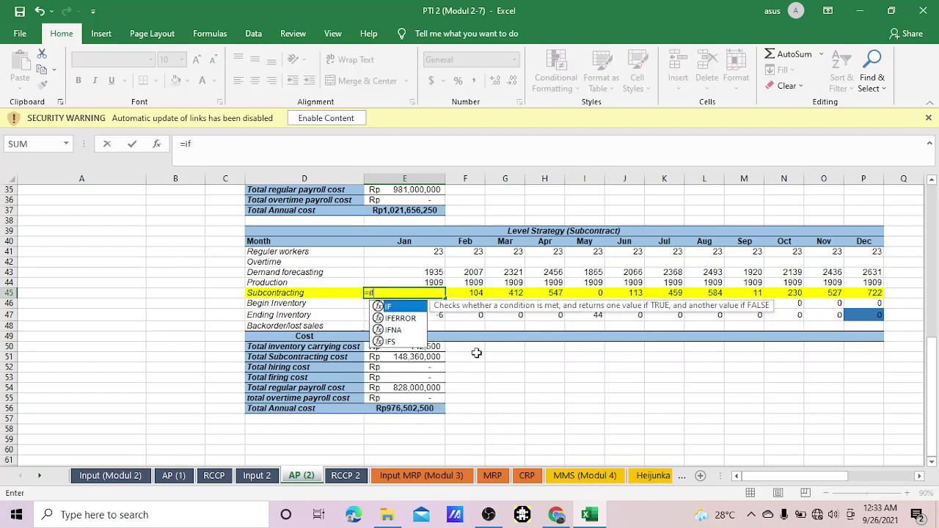
pyautogui.doubleClick(409, 310)
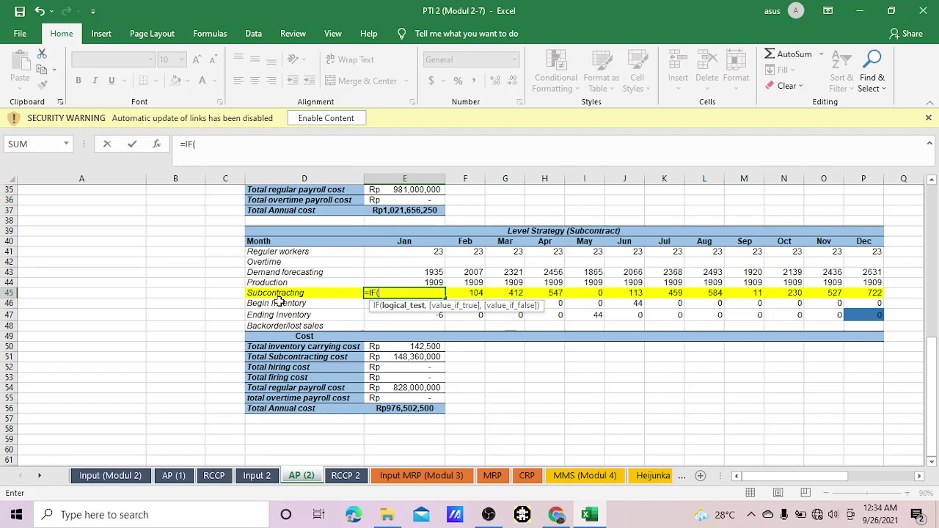
# Build the IF condition in E45 from production, demand and beginning inventory as E44-E43+E46)<0, followed by a comma.
pyautogui.click(409, 282)
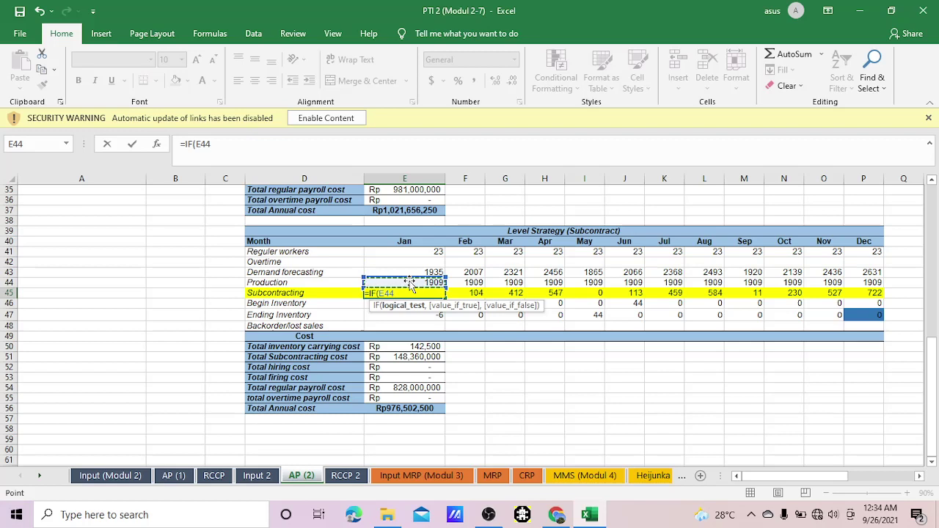
pyautogui.write('-')
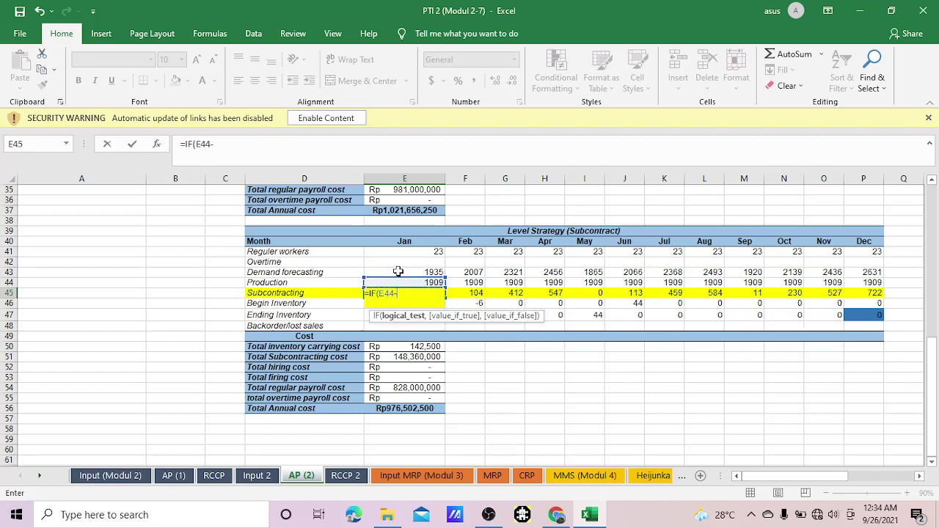
pyautogui.click(398, 271)
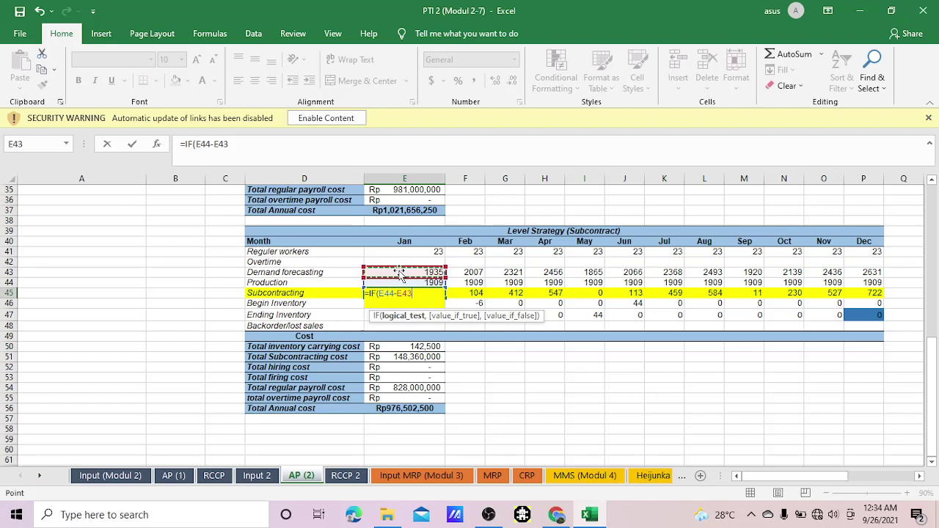
pyautogui.write('+')
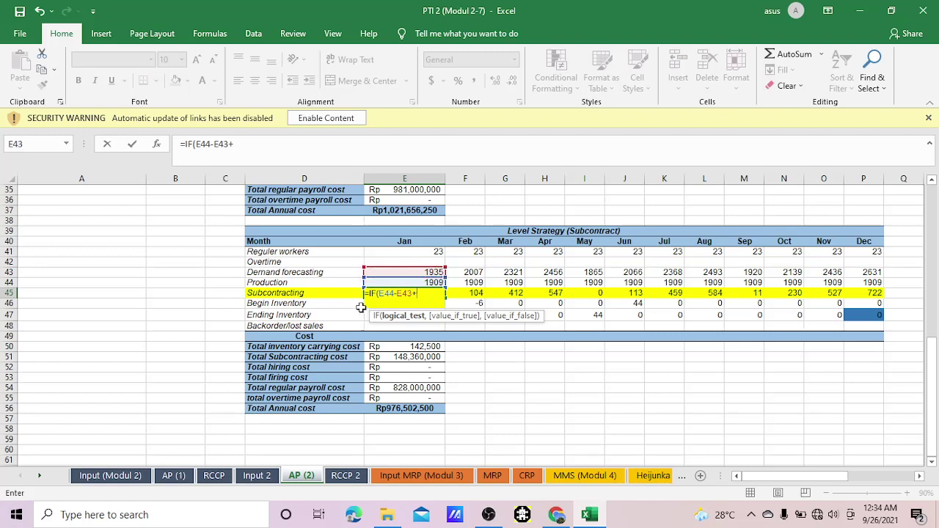
pyautogui.press('Down')
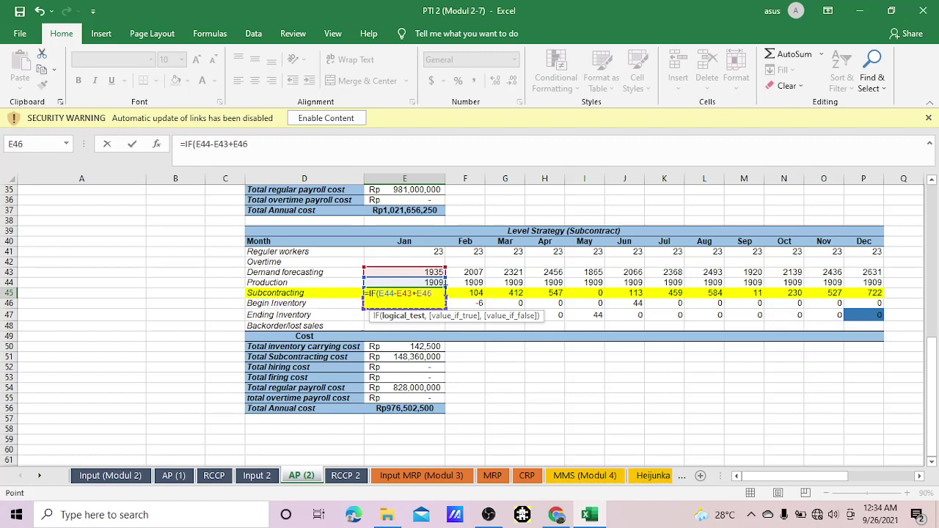
pyautogui.write(')')
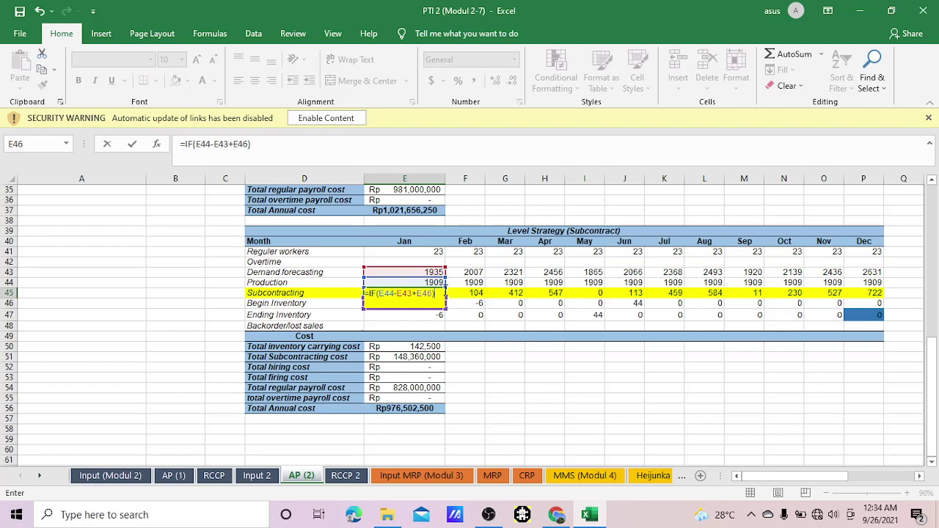
pyautogui.write('<0,')
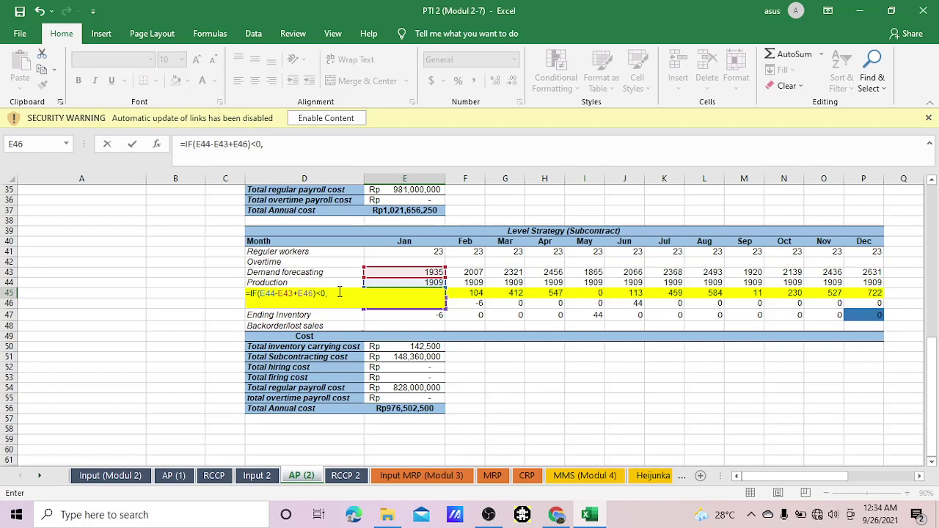
# Add ABS(E44+E45-E43) as the value-if-true argument of the IF formula in E45, followed by a comma.
pyautogui.write('ABS')
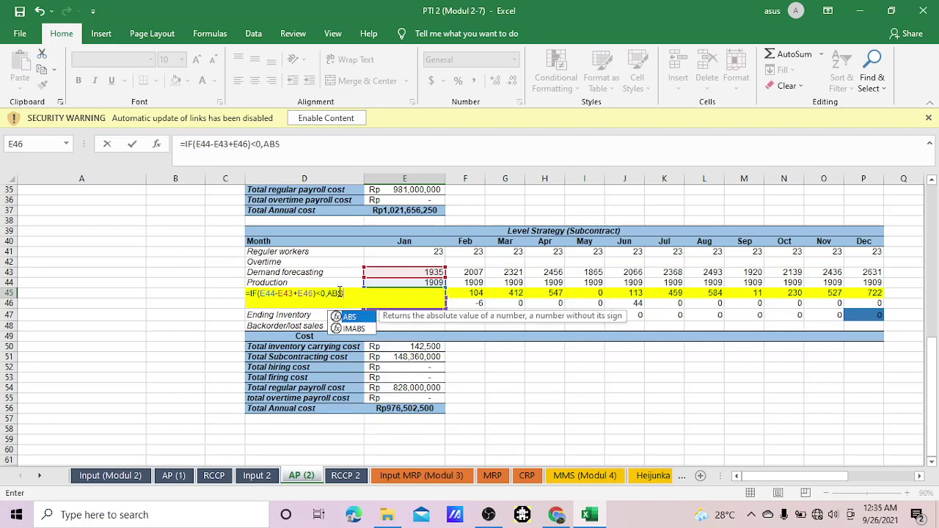
pyautogui.write('(')
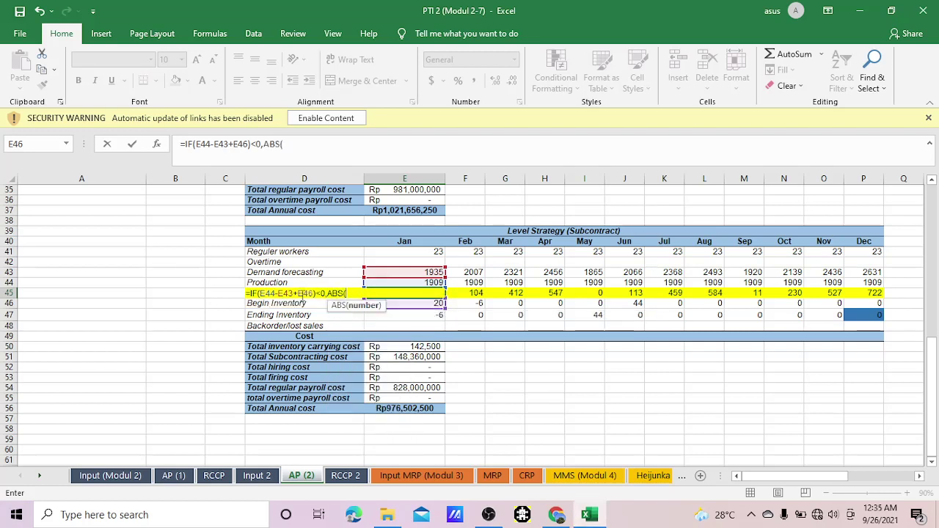
pyautogui.click(390, 282)
pyautogui.write('-')
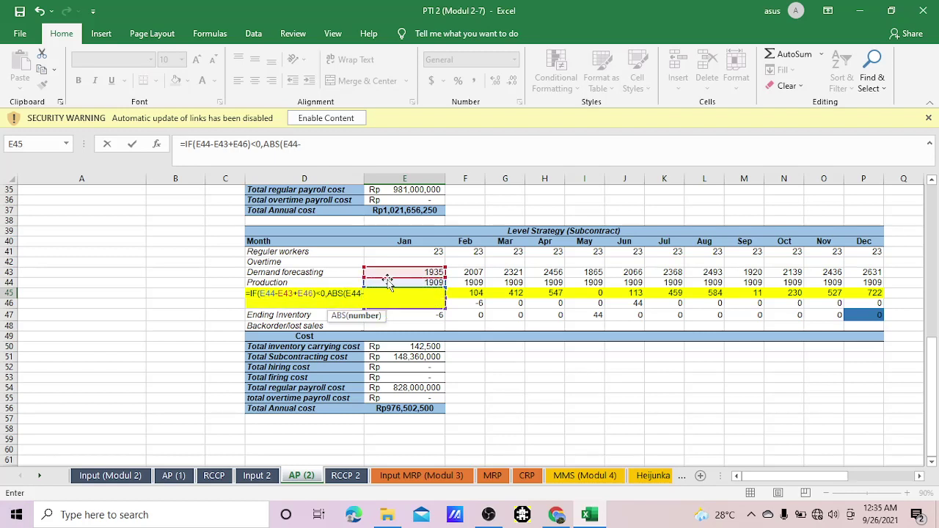
pyautogui.write('E')
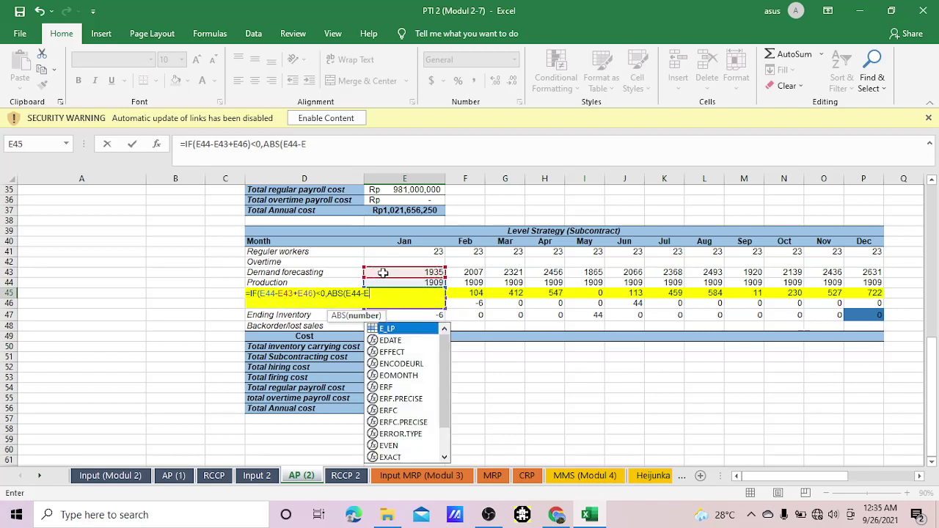
pyautogui.press('BackSpace')
pyautogui.press('BackSpace')
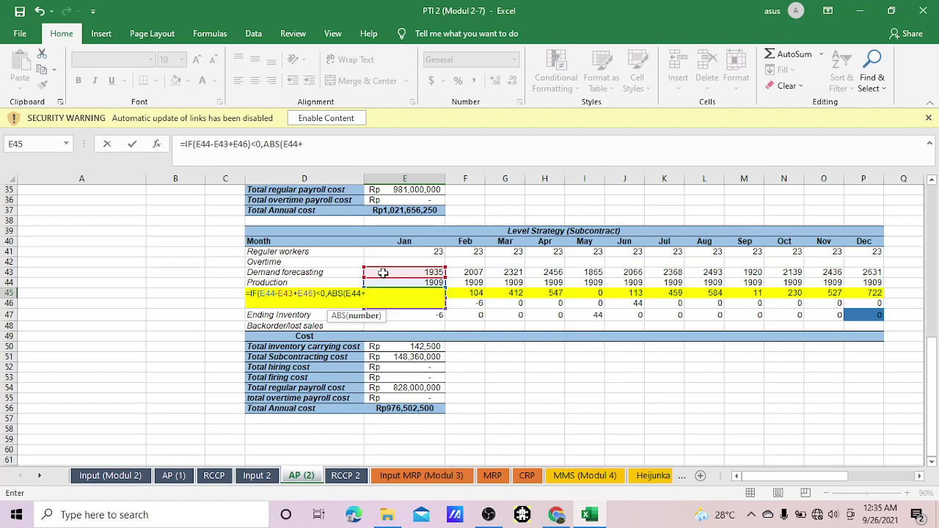
pyautogui.write('+')
pyautogui.click(462, 294)
pyautogui.press('Left')
pyautogui.write('-')
pyautogui.click(413, 273)
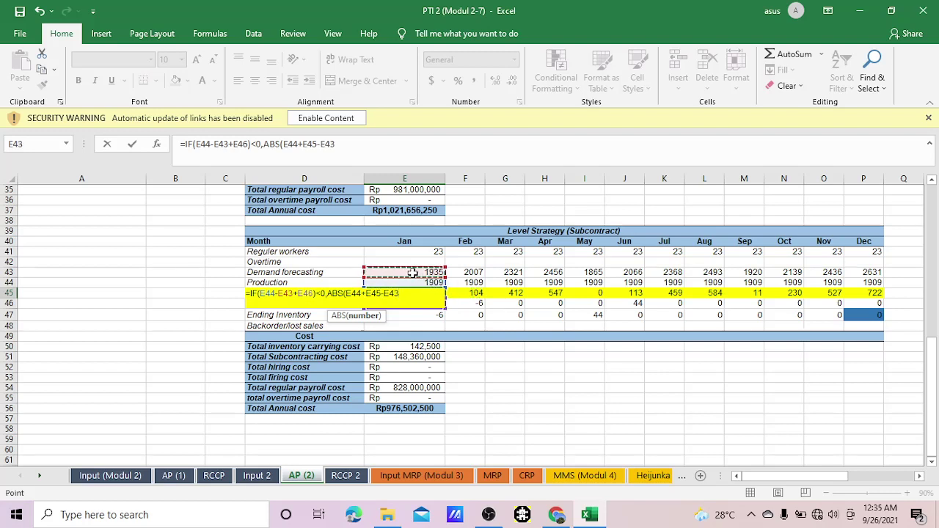
pyautogui.write('),')
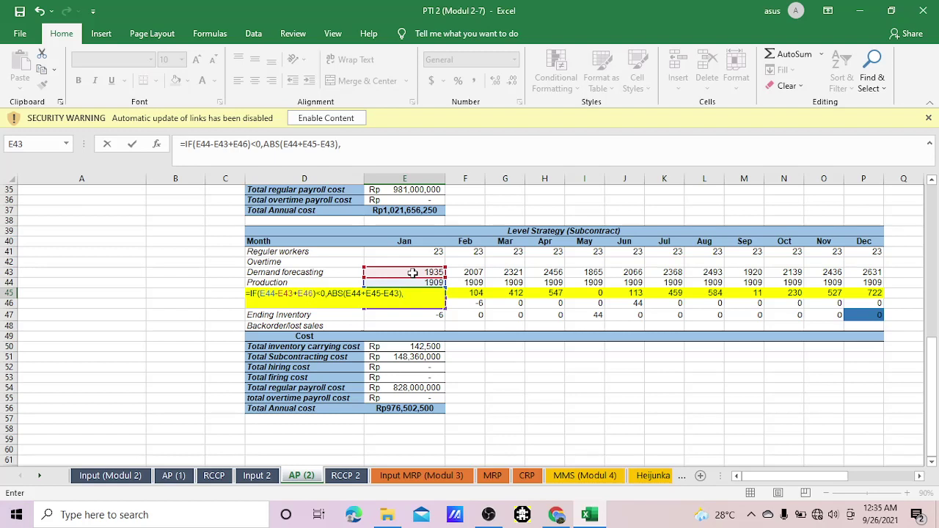
# Set the value-if-false argument in E45 to 0 and review the formula's condition and ABS argument.
pyautogui.moveTo(252, 294); pyautogui.dragTo(402, 290)
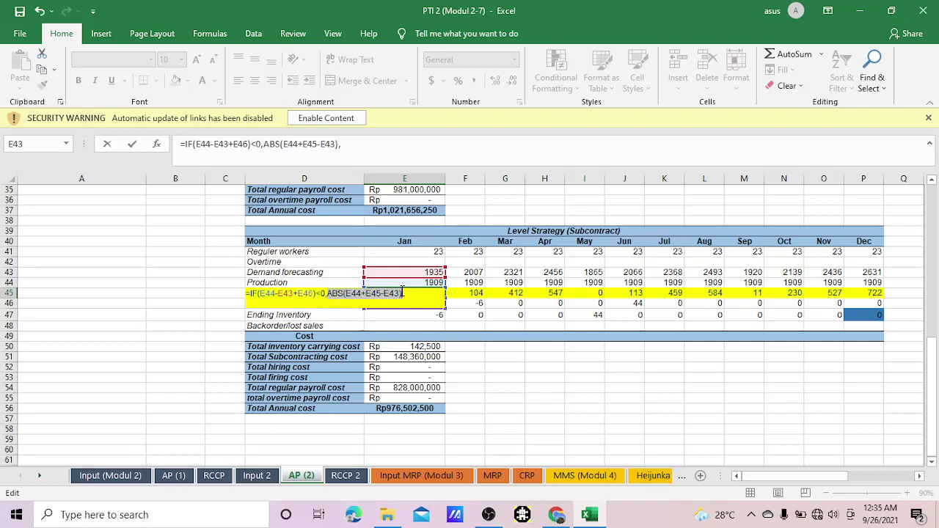
pyautogui.click(408, 294)
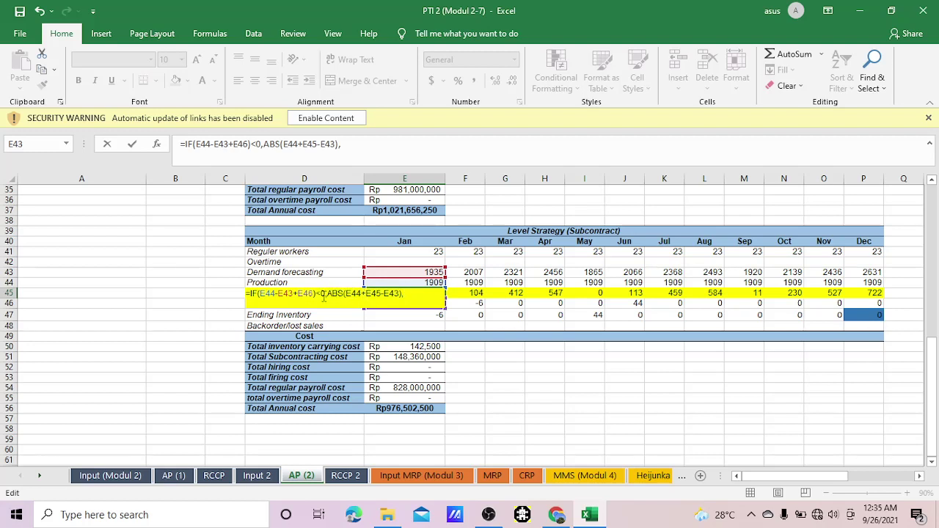
pyautogui.write('0')
pyautogui.moveTo(259, 294); pyautogui.dragTo(315, 294)
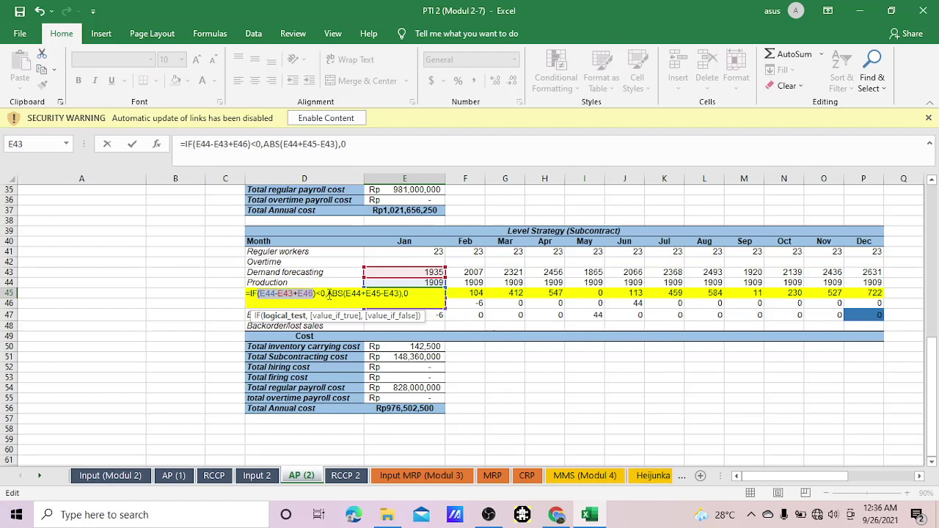
pyautogui.moveTo(328, 293); pyautogui.dragTo(400, 294)
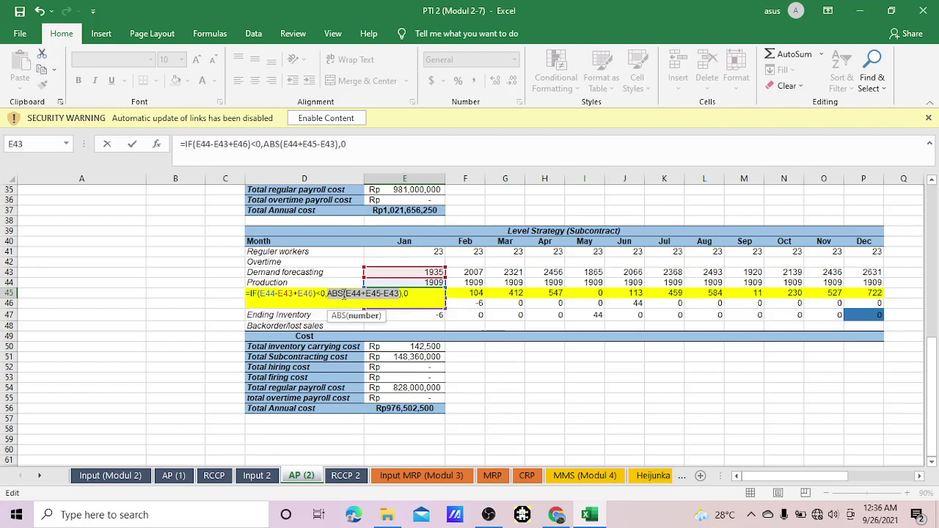
pyautogui.moveTo(325, 294); pyautogui.dragTo(258, 295)
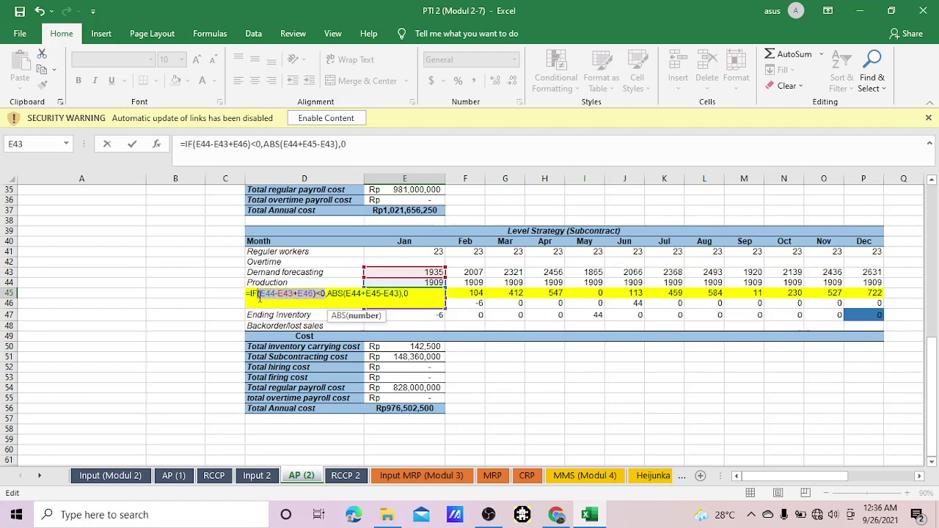
pyautogui.click(320, 295)
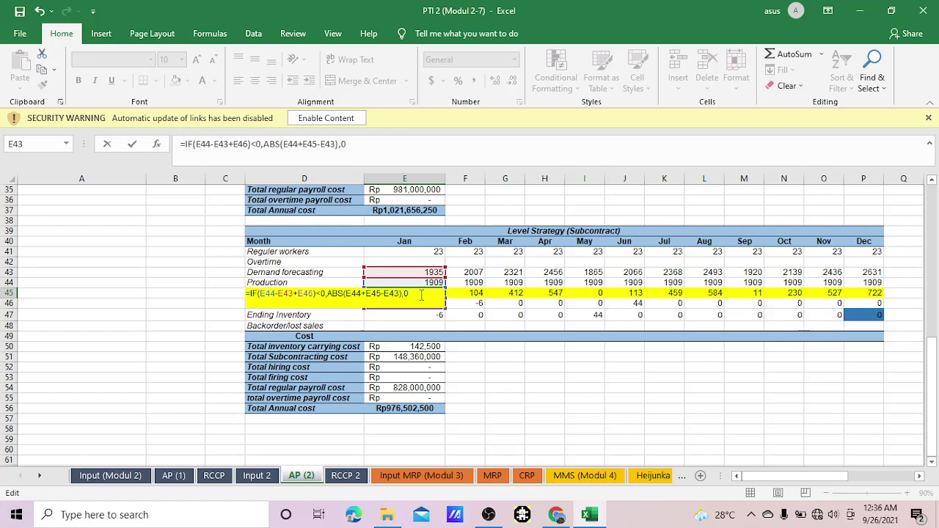
# Balance the parentheses around the condition and enter the E45 formula as =IF((E44-E43+E46)<0,ABS(E44+E45-E43),0).
pyautogui.press('Return')
pyautogui.press('Return')
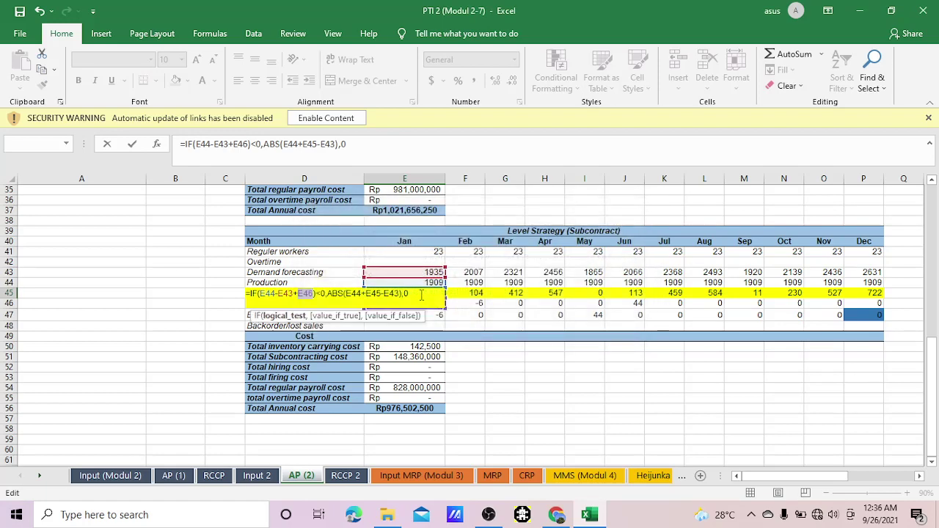
pyautogui.click(422, 296)
pyautogui.write(')')
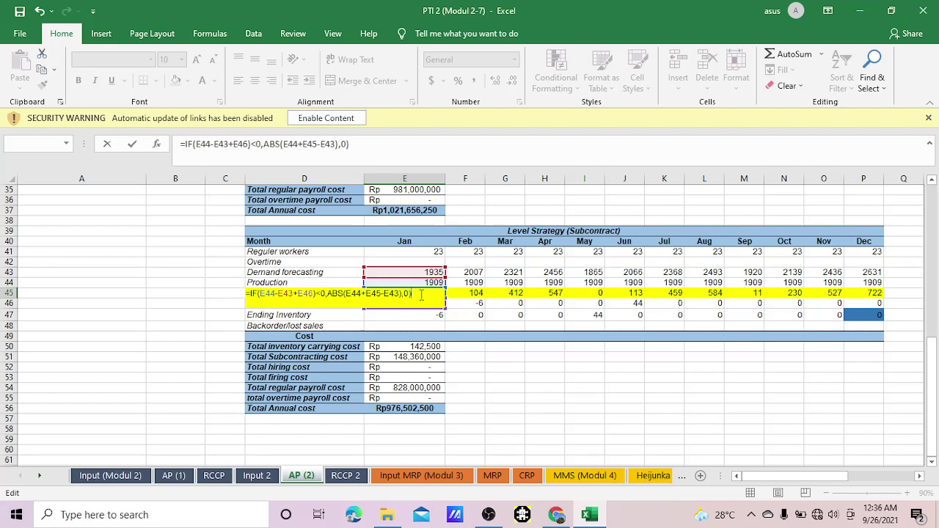
pyautogui.write(')')
pyautogui.press('BackSpace')
pyautogui.press('BackSpace')
pyautogui.click(260, 293)
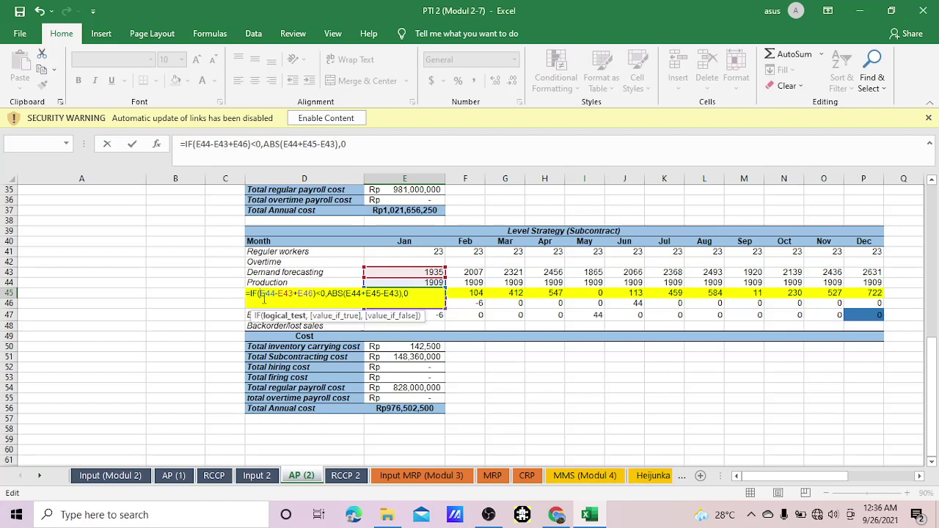
pyautogui.write('(')
pyautogui.click(412, 294)
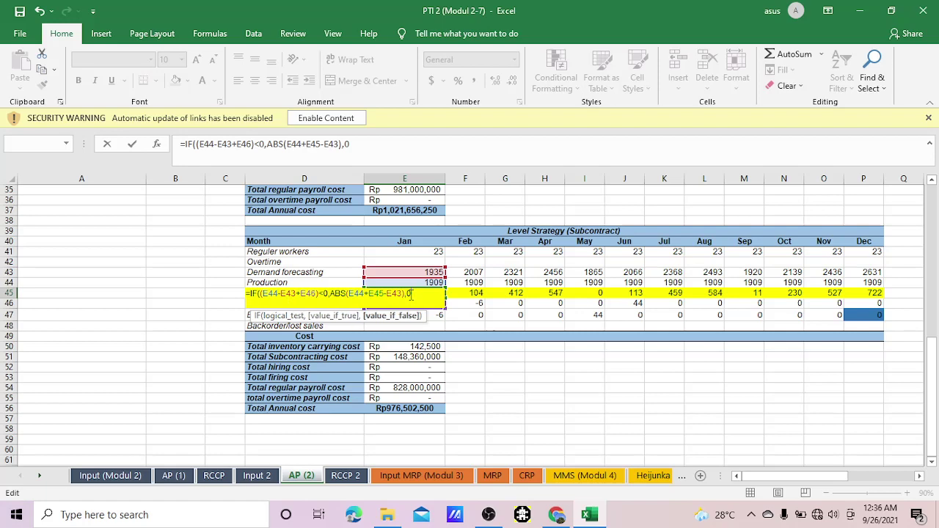
pyautogui.write(')')
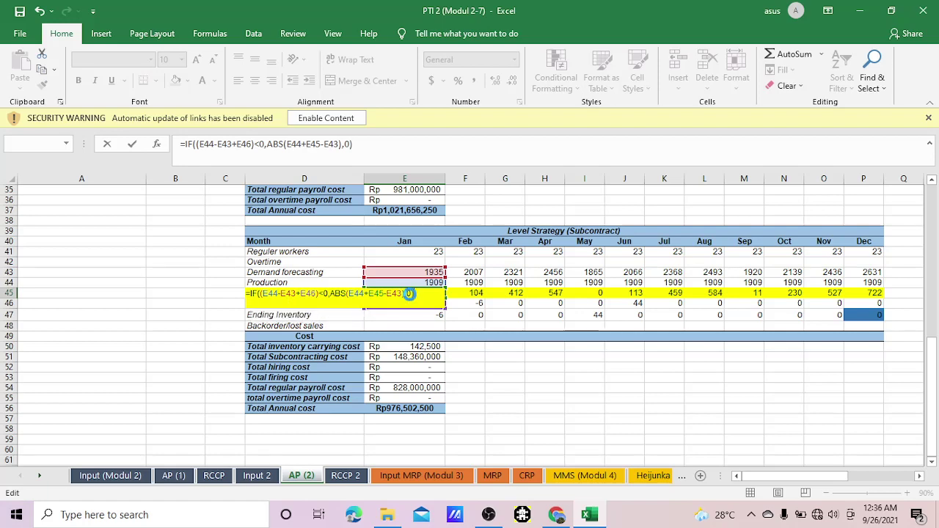
pyautogui.press('Return')
pyautogui.press('Return')
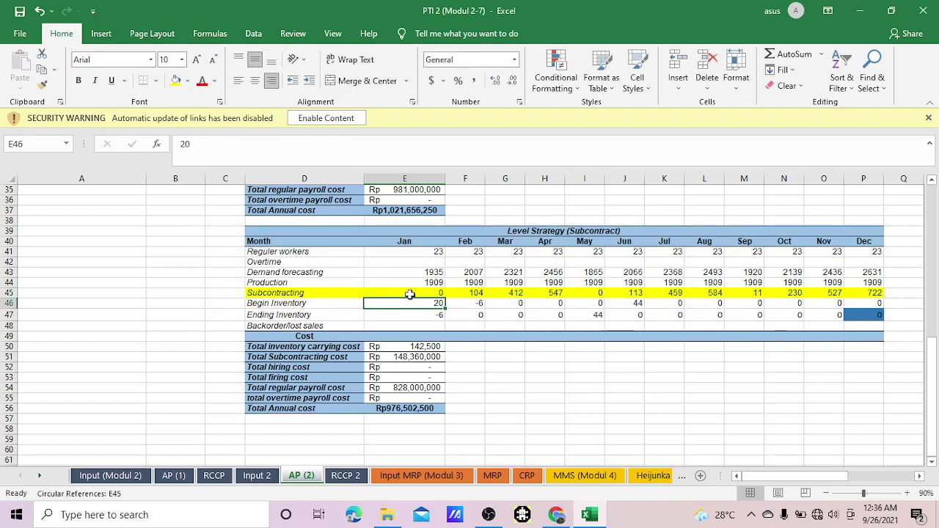
pyautogui.click(414, 294)
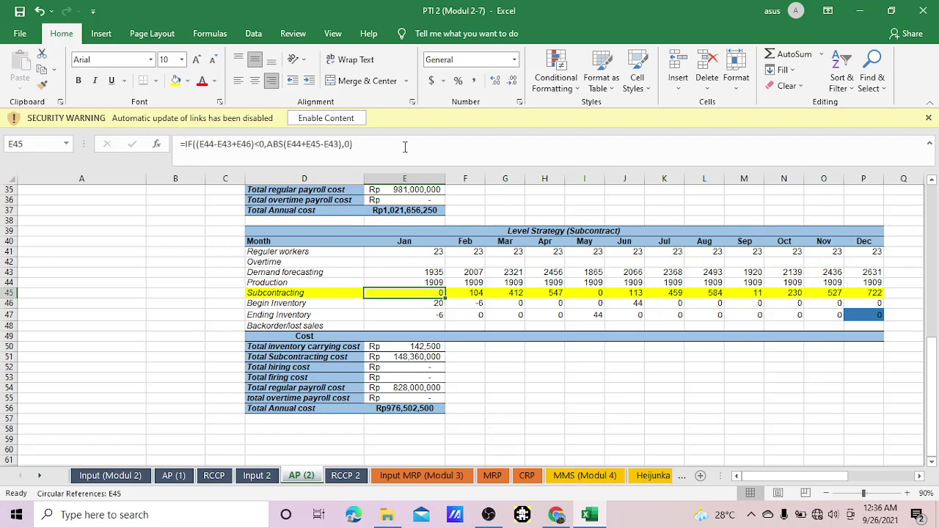
pyautogui.click(489, 515)
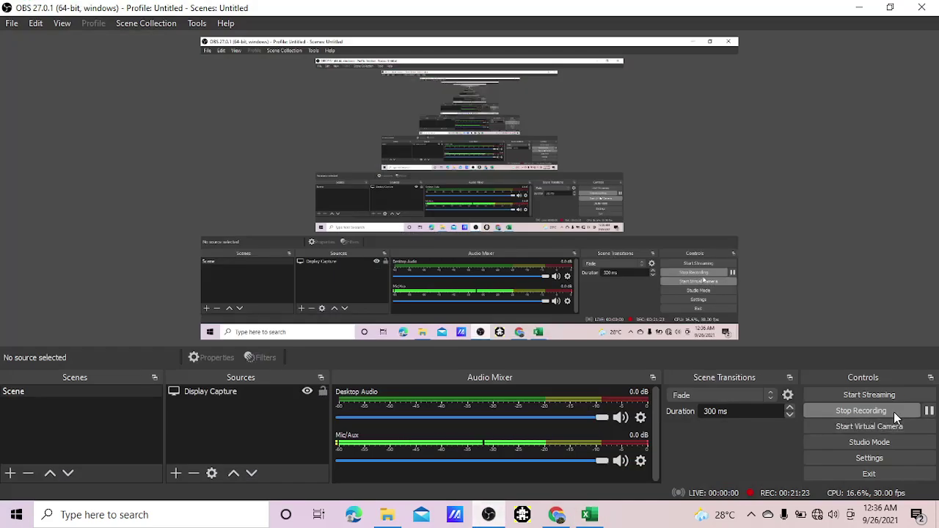
pyautogui.click(929, 411)
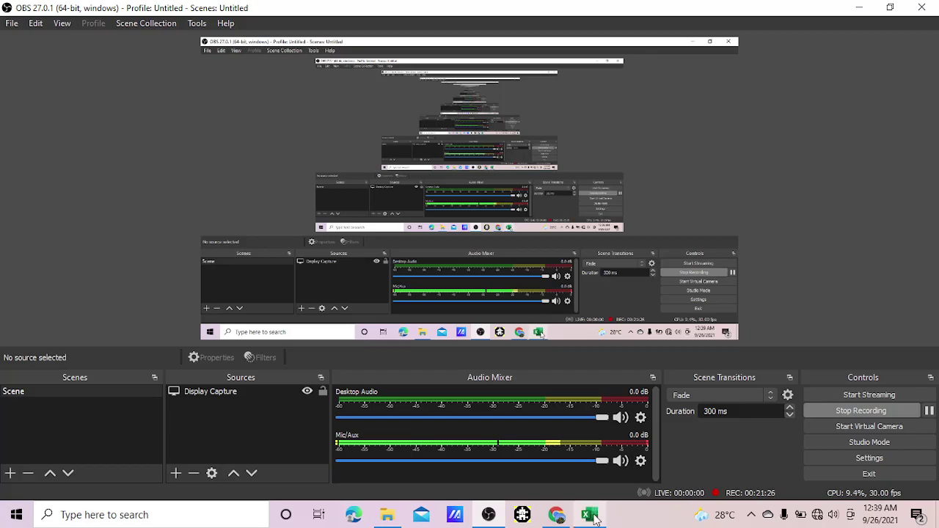
pyautogui.click(591, 515)
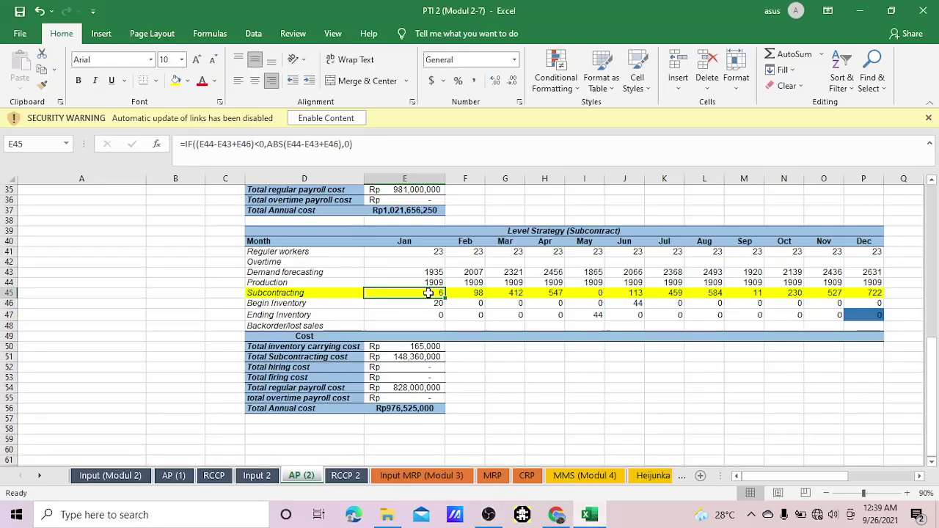
# Examine the January Subcontracting formula in E45, comparing the expression in its IF condition with its ABS argument.
pyautogui.click(331, 144)
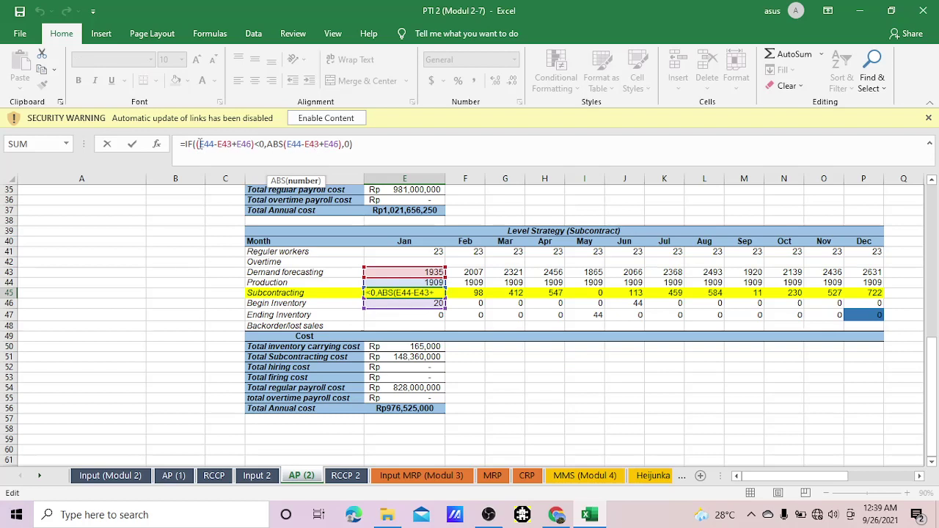
pyautogui.moveTo(199, 143); pyautogui.dragTo(338, 144)
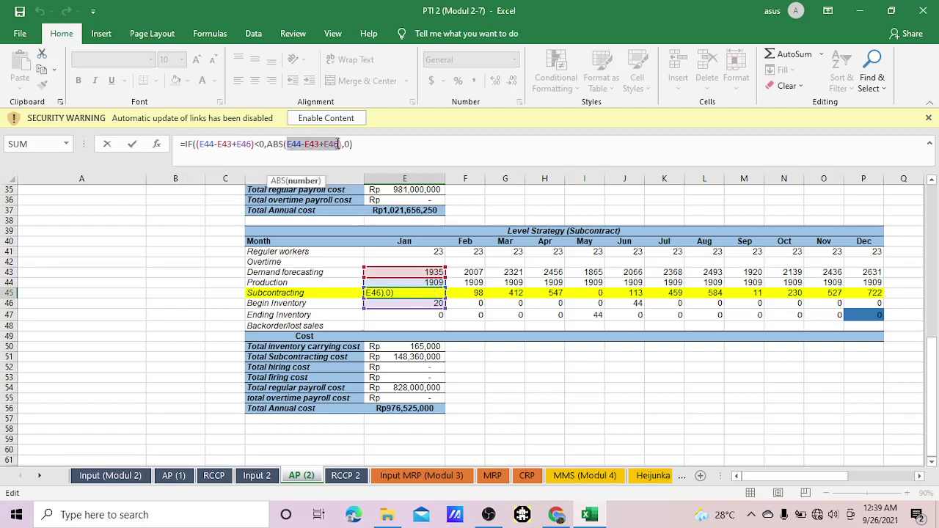
pyautogui.click(301, 145)
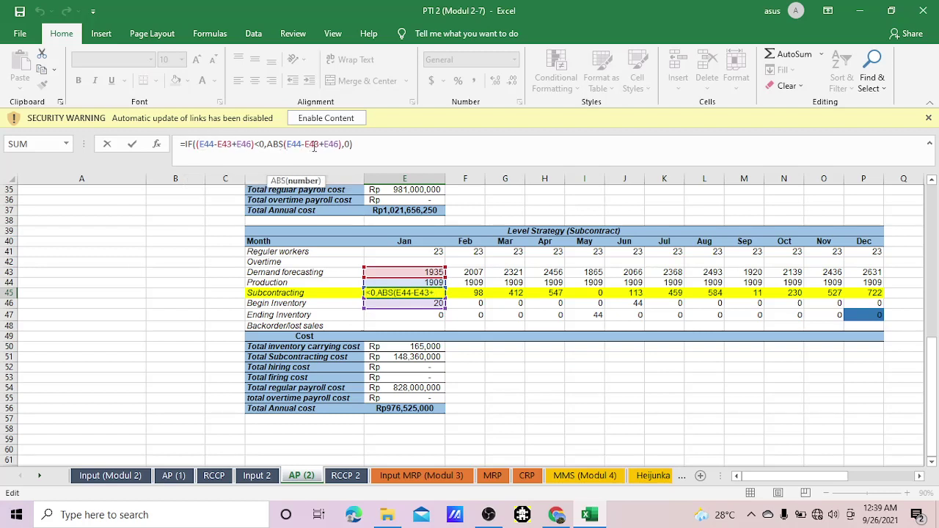
pyautogui.click(330, 145)
pyautogui.press('Return')
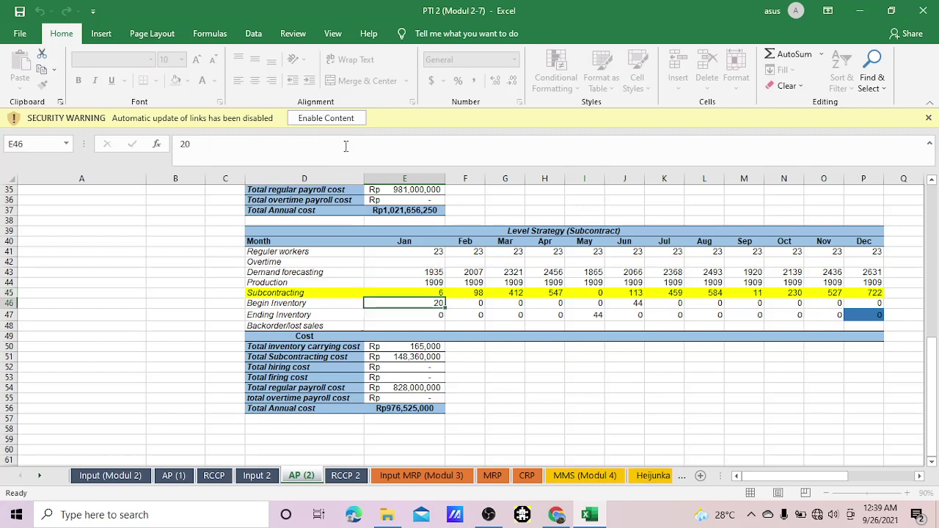
# Fill the January Subcontracting formula from E45 across the row through December in P45.
pyautogui.click(425, 293)
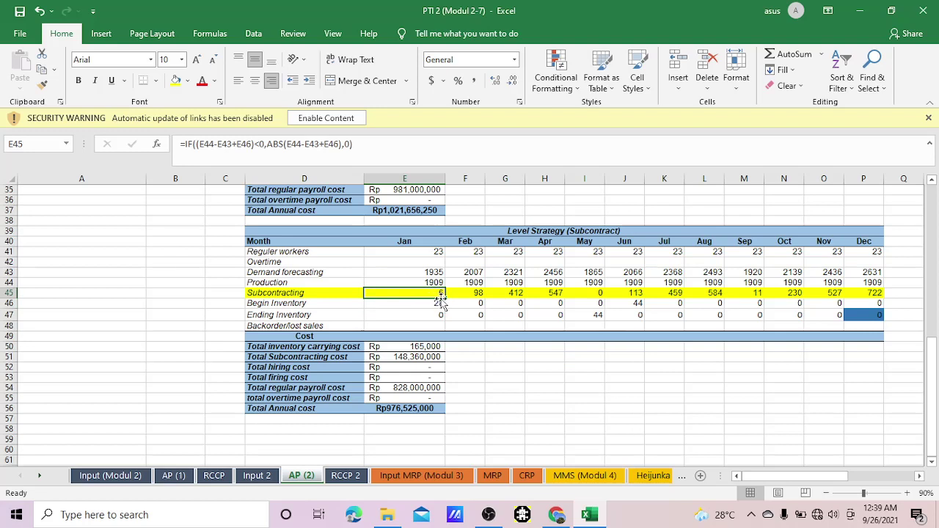
pyautogui.moveTo(445, 297); pyautogui.dragTo(881, 294)
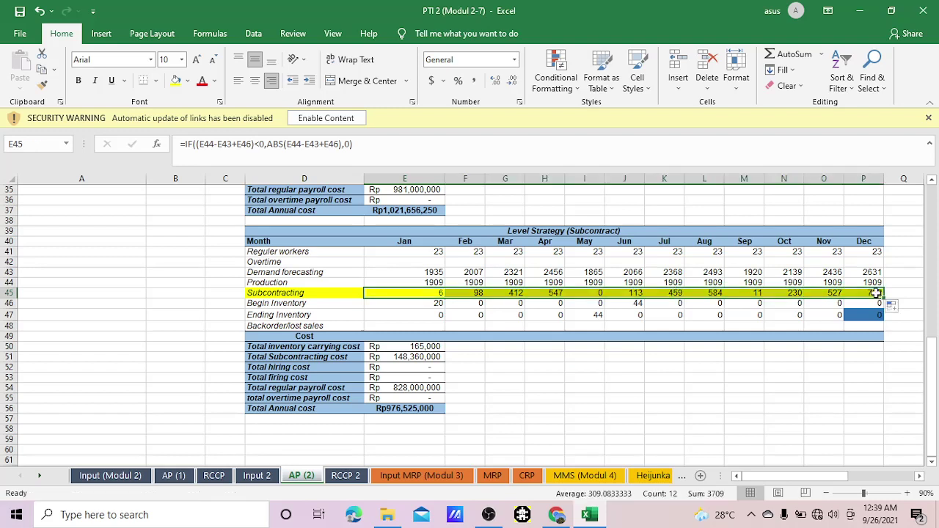
pyautogui.click(479, 325)
# Inspect the January, February and May Subcontracting formulas, and compare May's Production with its Demand forecasting value.
pyautogui.click(426, 293)
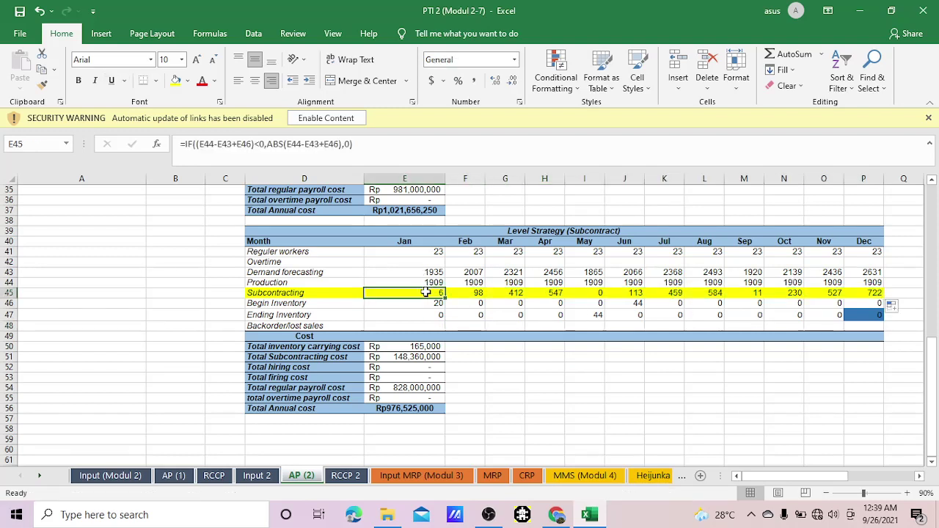
pyautogui.click(465, 295)
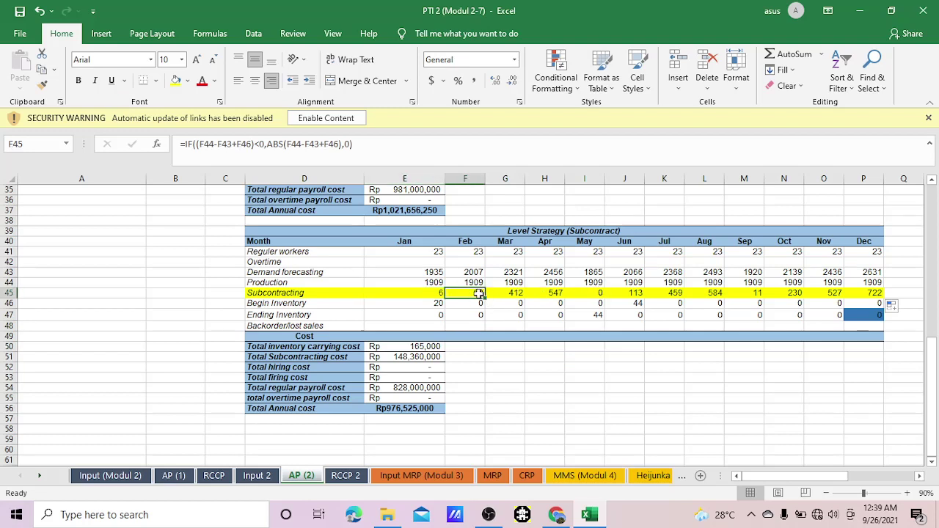
pyautogui.click(586, 293)
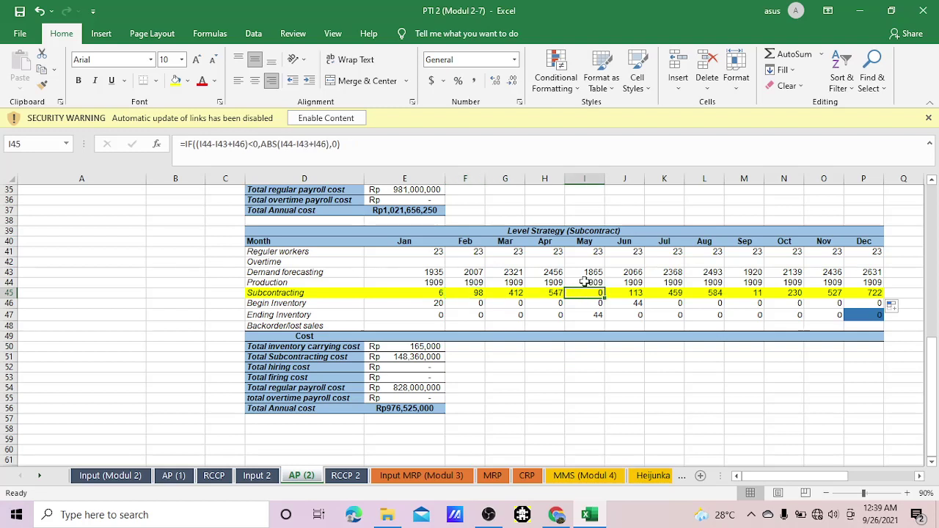
pyautogui.click(586, 283)
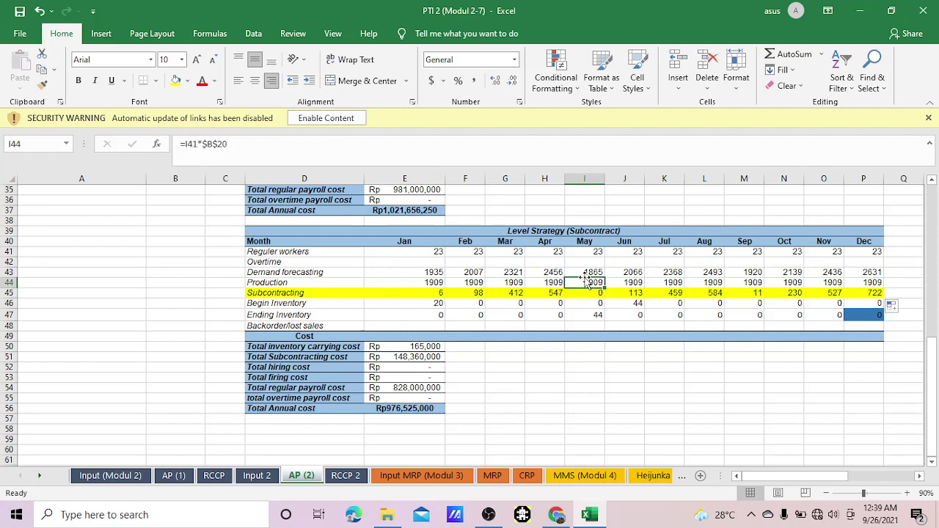
pyautogui.click(580, 272)
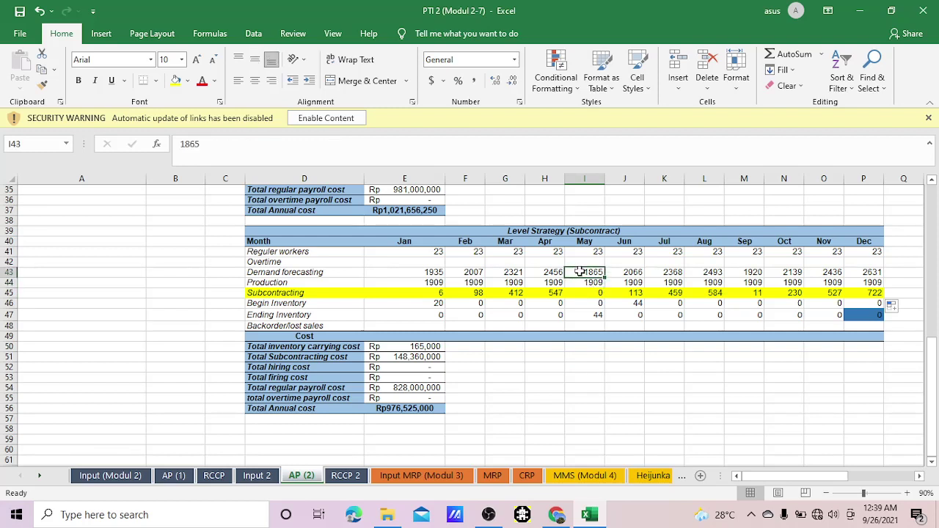
pyautogui.click(583, 282)
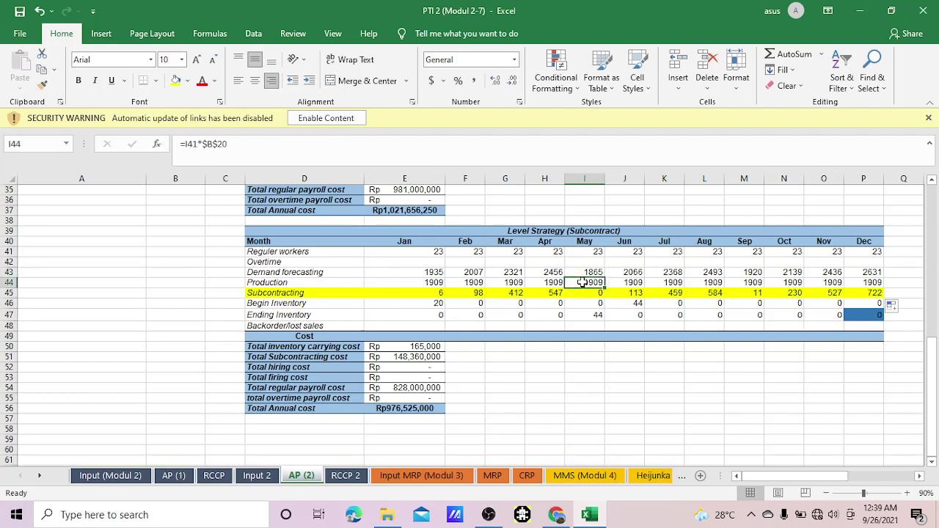
# Examine May's Demand forecasting, Subcontracting, Ending Inventory and Production cells in the Level Strategy (Subcontract) table.
pyautogui.click(576, 271)
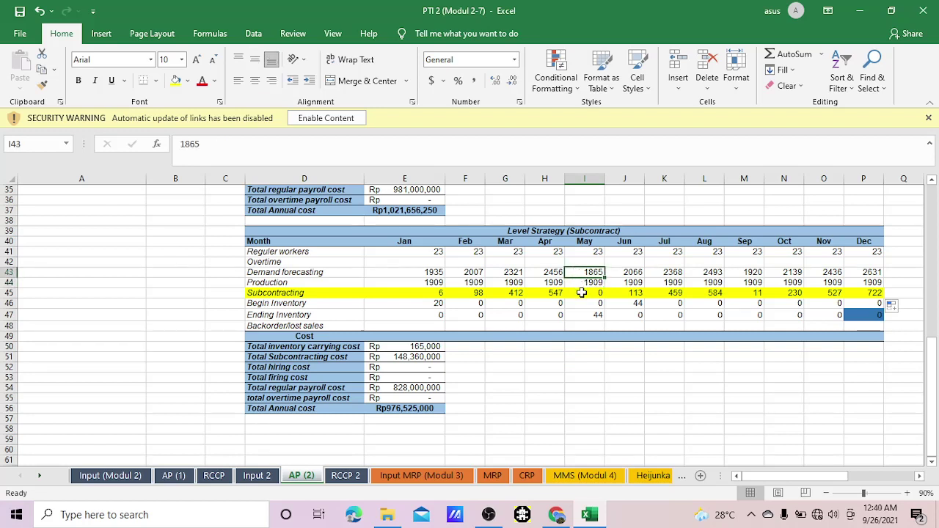
pyautogui.click(582, 293)
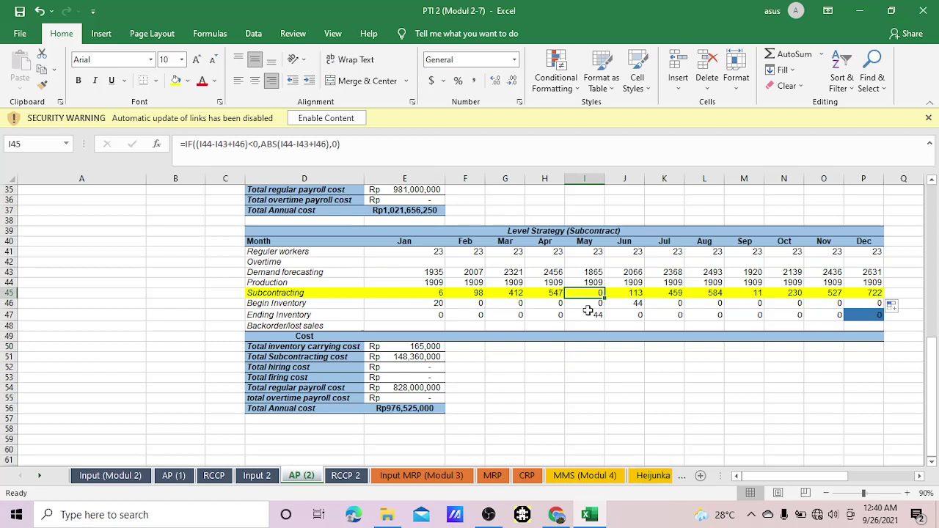
pyautogui.click(590, 314)
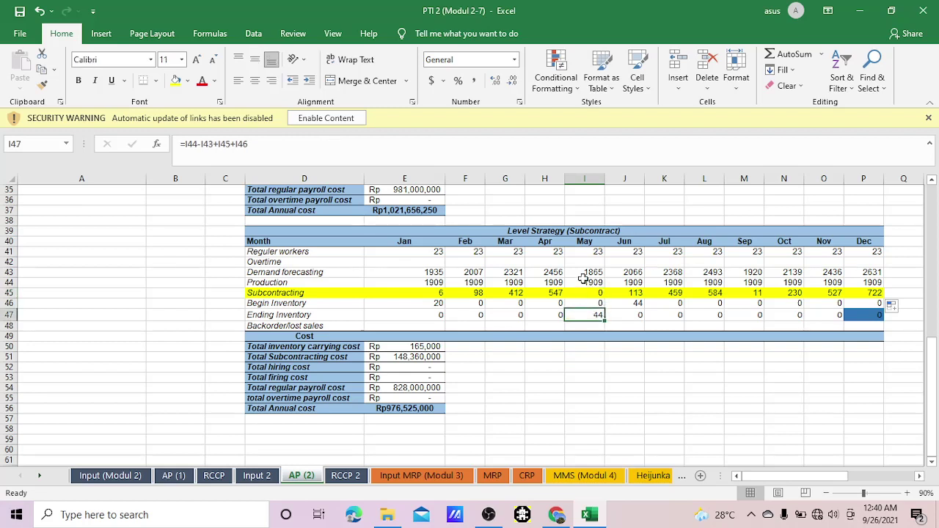
pyautogui.click(582, 282)
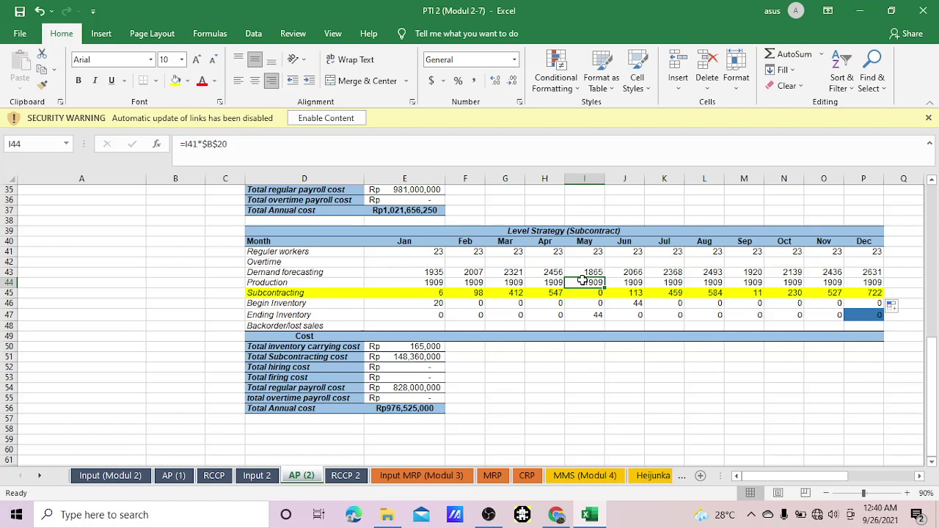
pyautogui.click(499, 375)
pyautogui.write('=ifs')
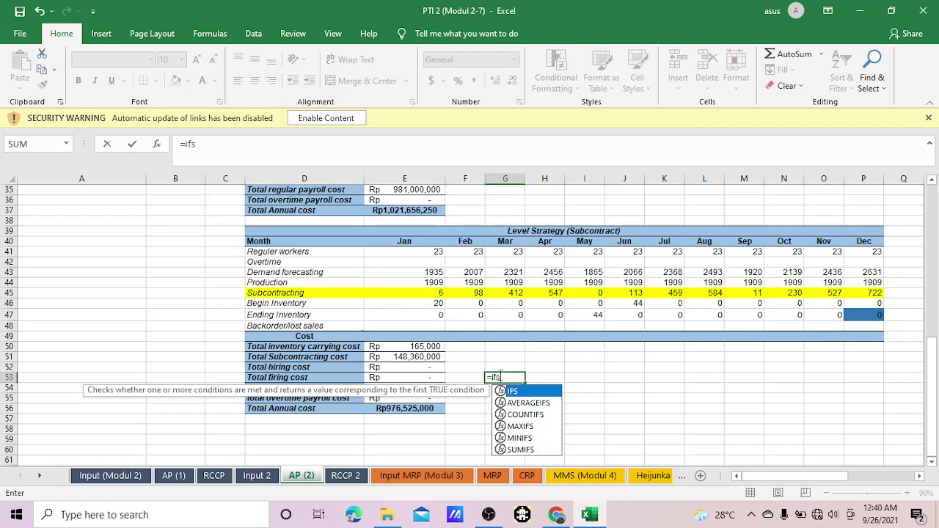
pyautogui.press('BackSpace')
pyautogui.press('BackSpace')
pyautogui.press('BackSpace')
pyautogui.press('BackSpace')
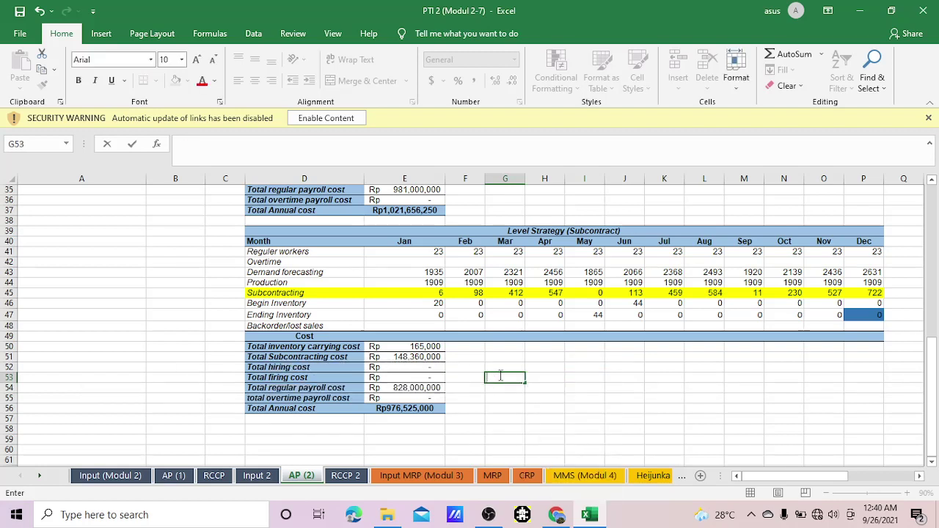
pyautogui.press('Return')
pyautogui.click(499, 375)
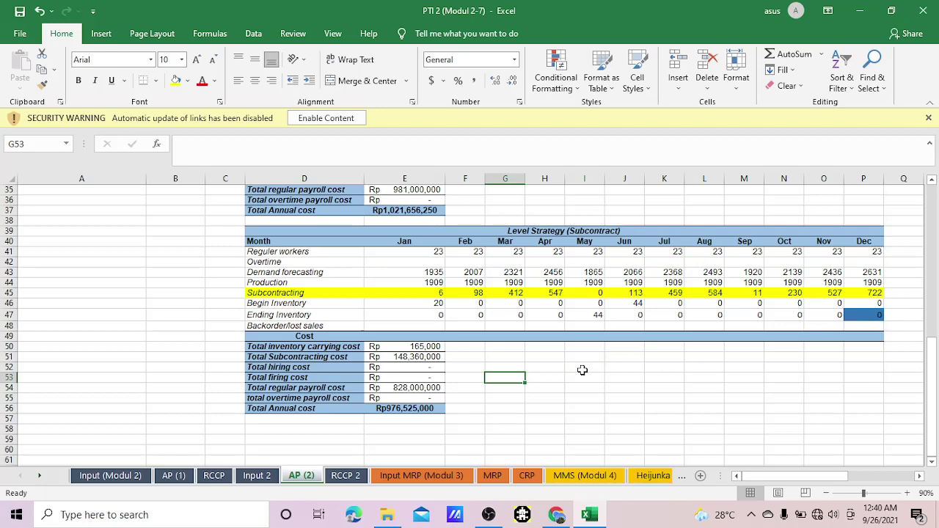
pyautogui.click(489, 514)
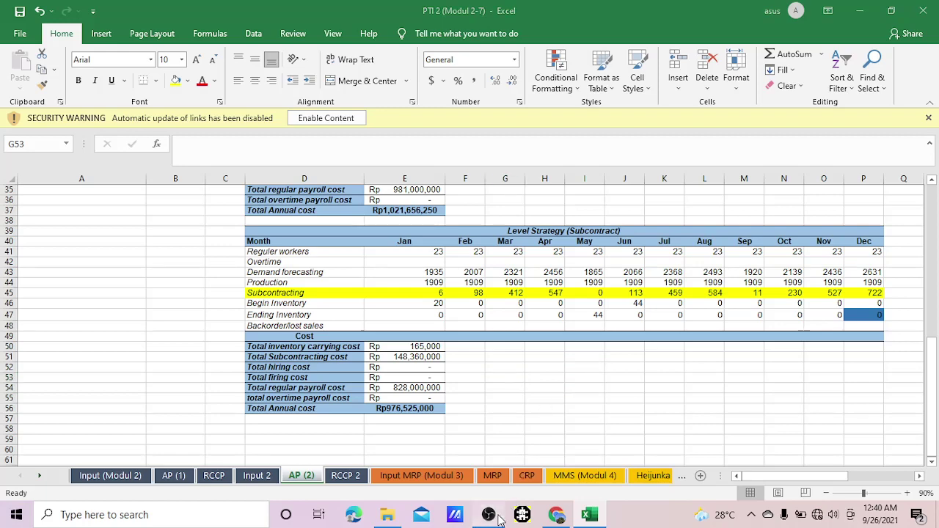